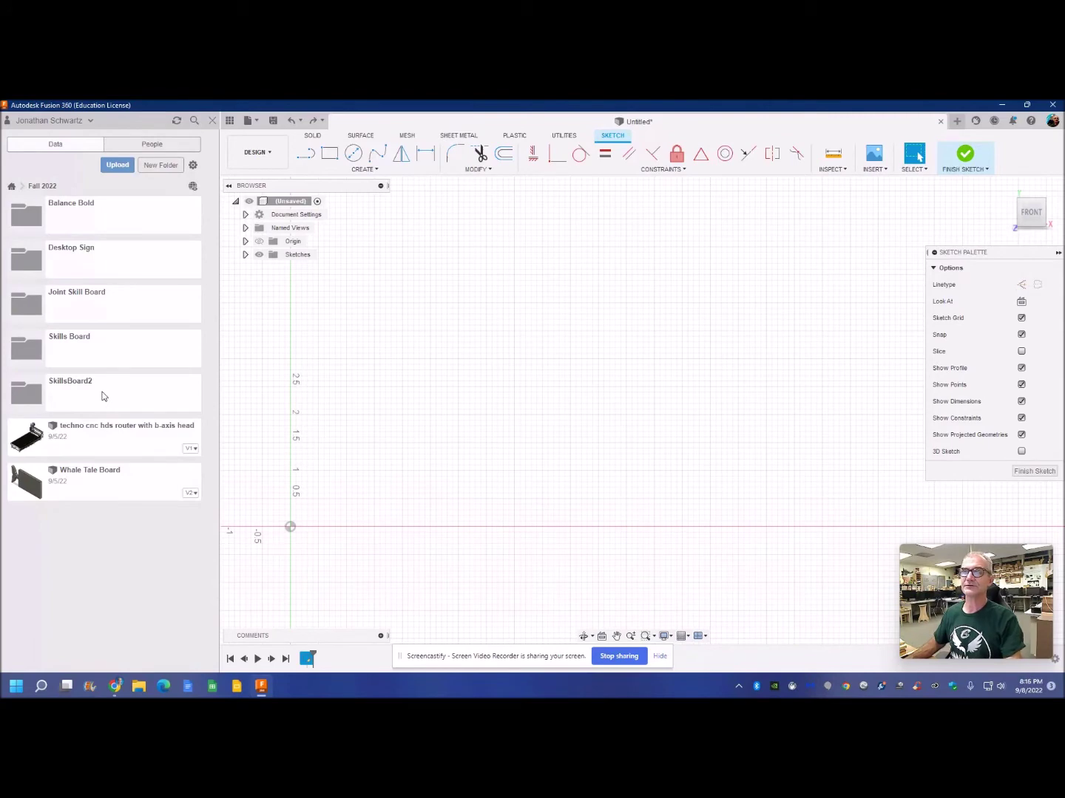
{"action": "left_click", "coordinate": [246, 214]}
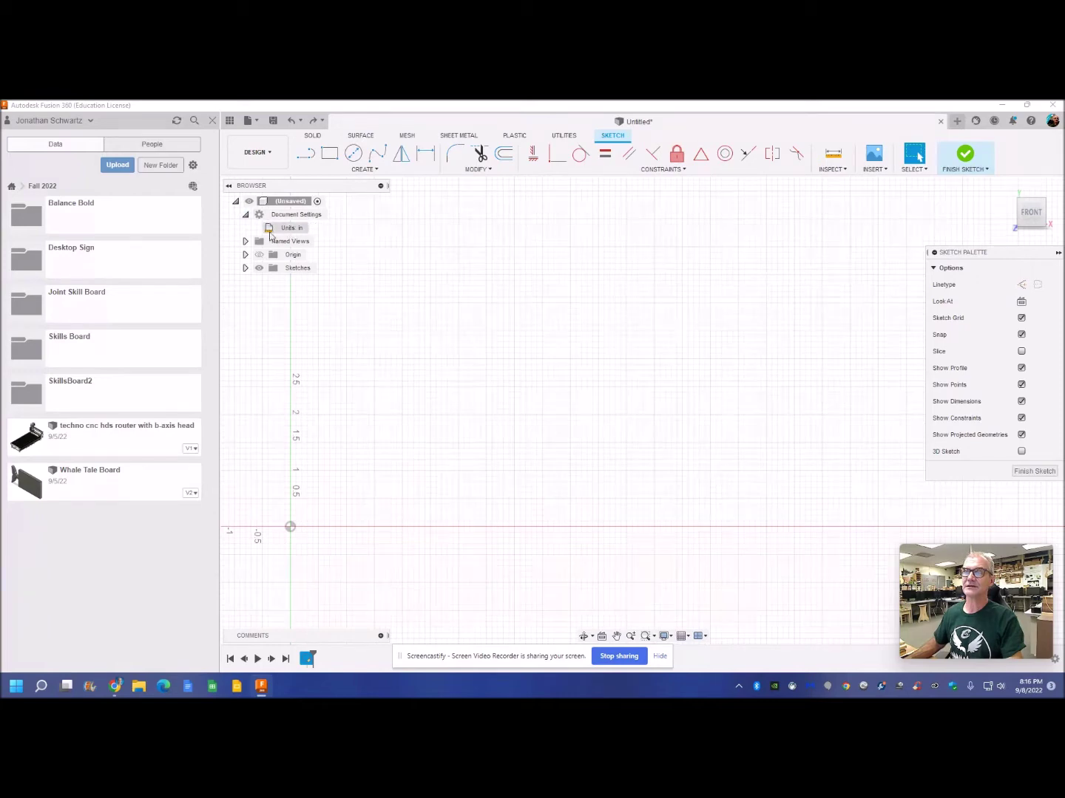
{"action": "left_click", "coordinate": [245, 215]}
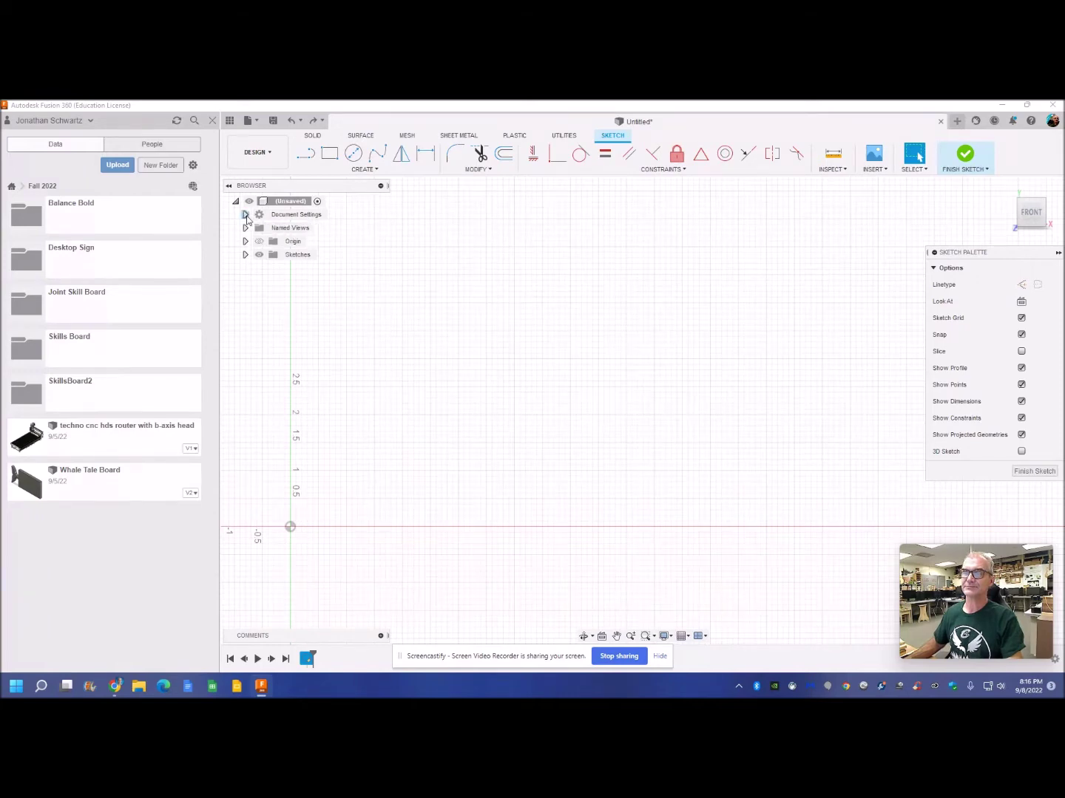
{"action": "left_click", "coordinate": [358, 170]}
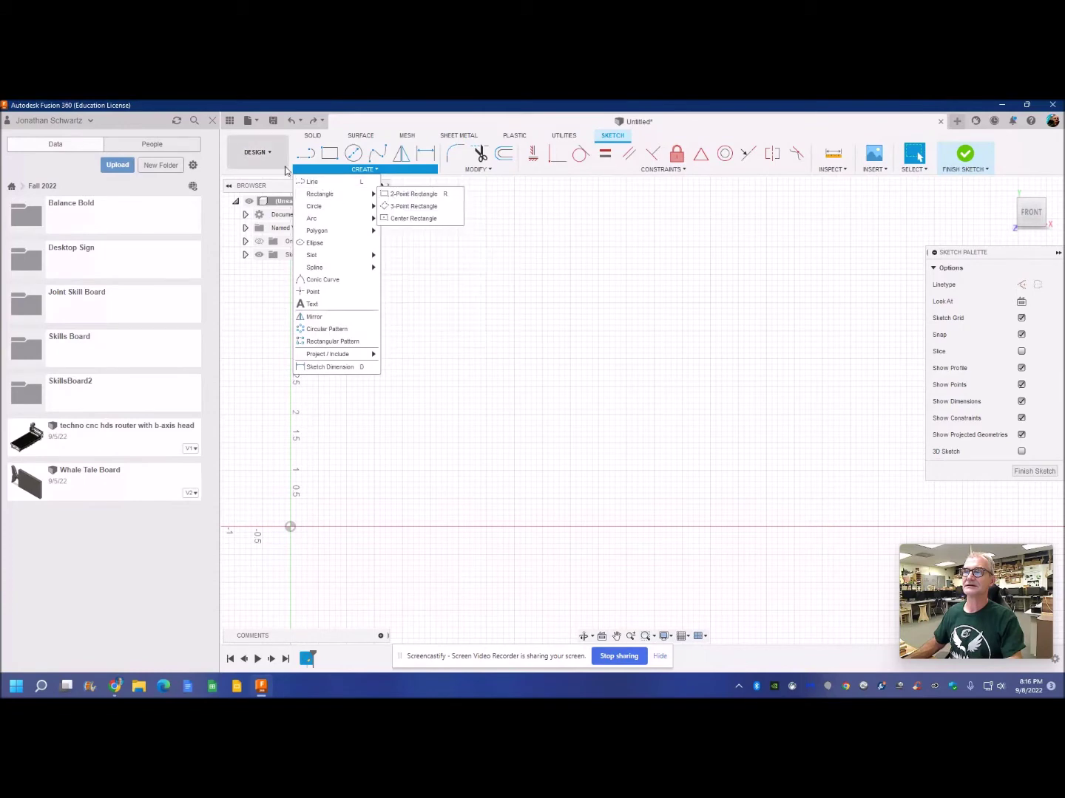
{"action": "left_click", "coordinate": [360, 563]}
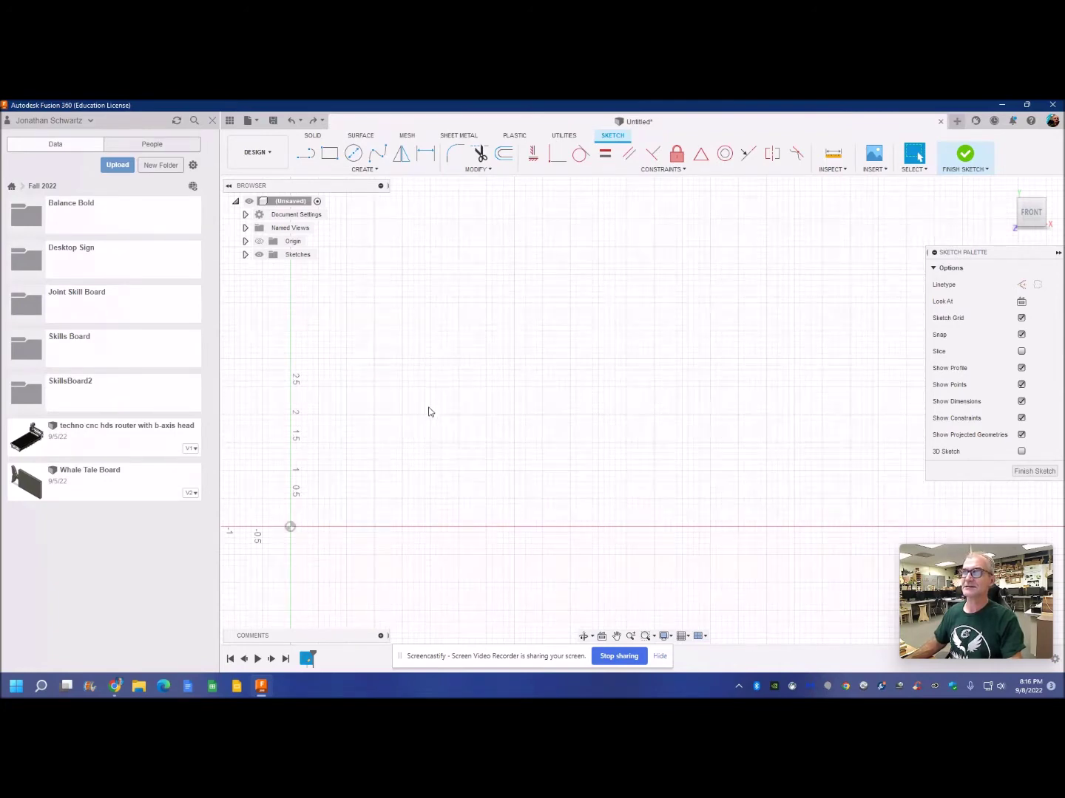
{"action": "left_click", "coordinate": [302, 156]}
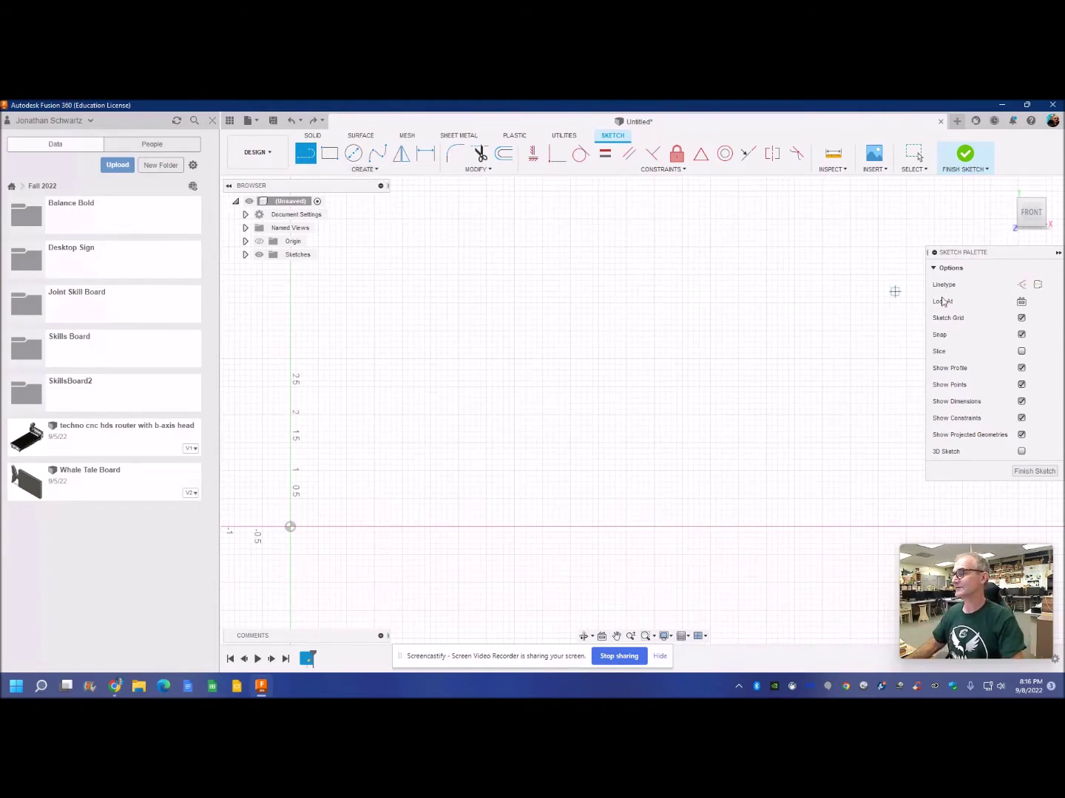
Draw a 1 1/4 inch construction baseline from the sketch origin.
{"action": "left_click", "coordinate": [1021, 285]}
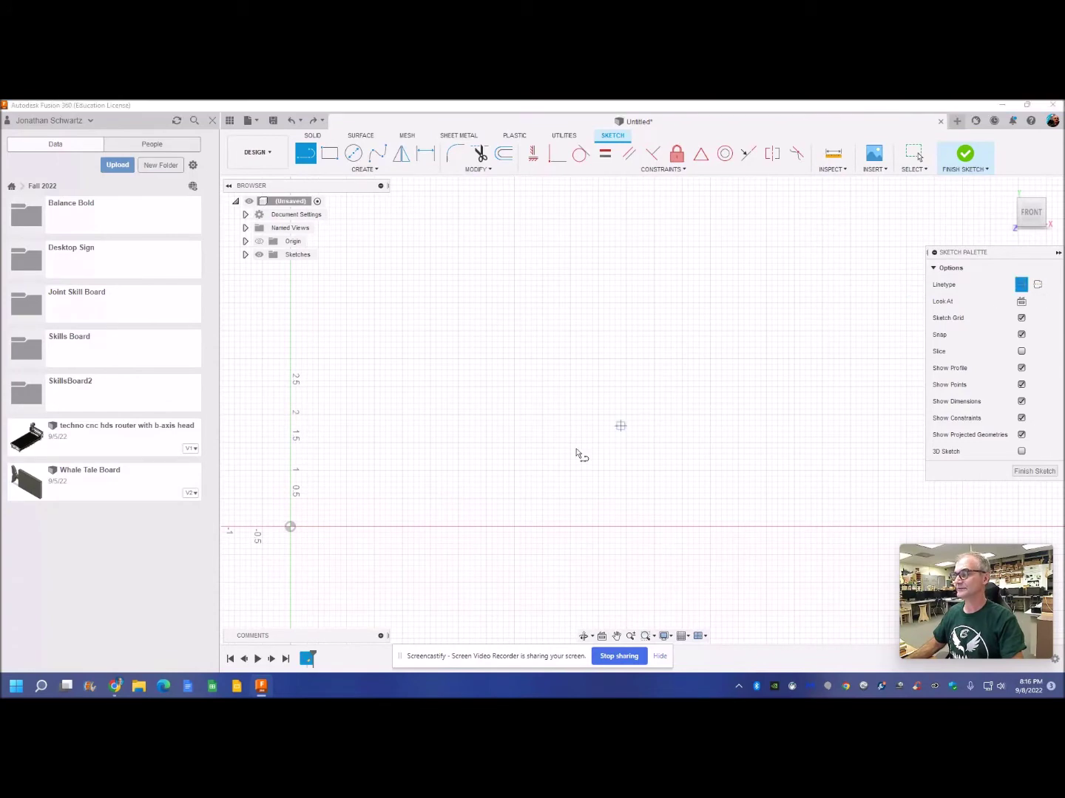
{"action": "left_click", "coordinate": [289, 529]}
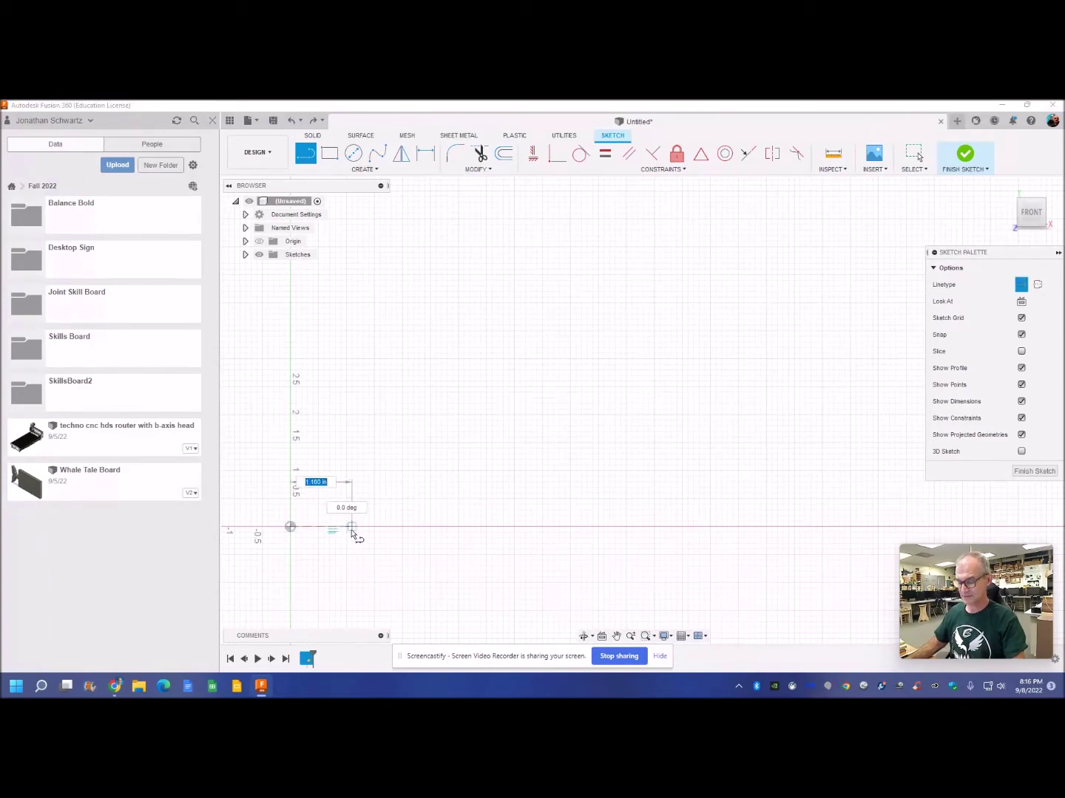
{"action": "type", "text": "1"}
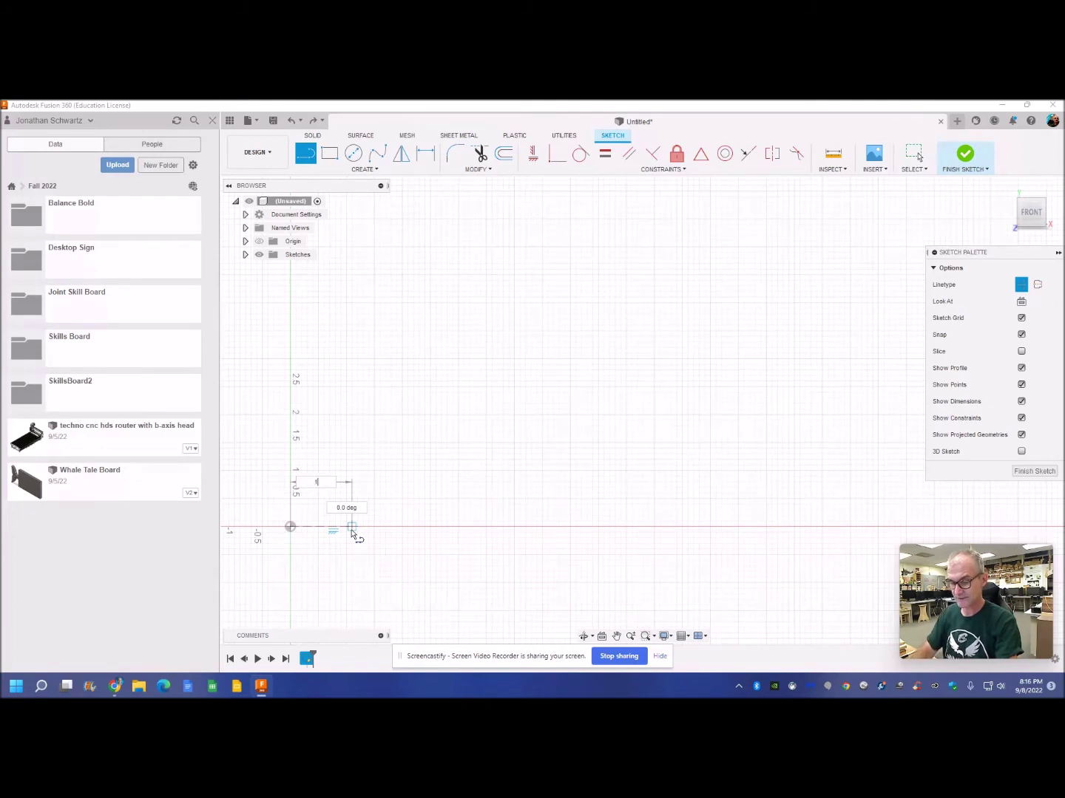
{"action": "type", "text": " 1/4"}
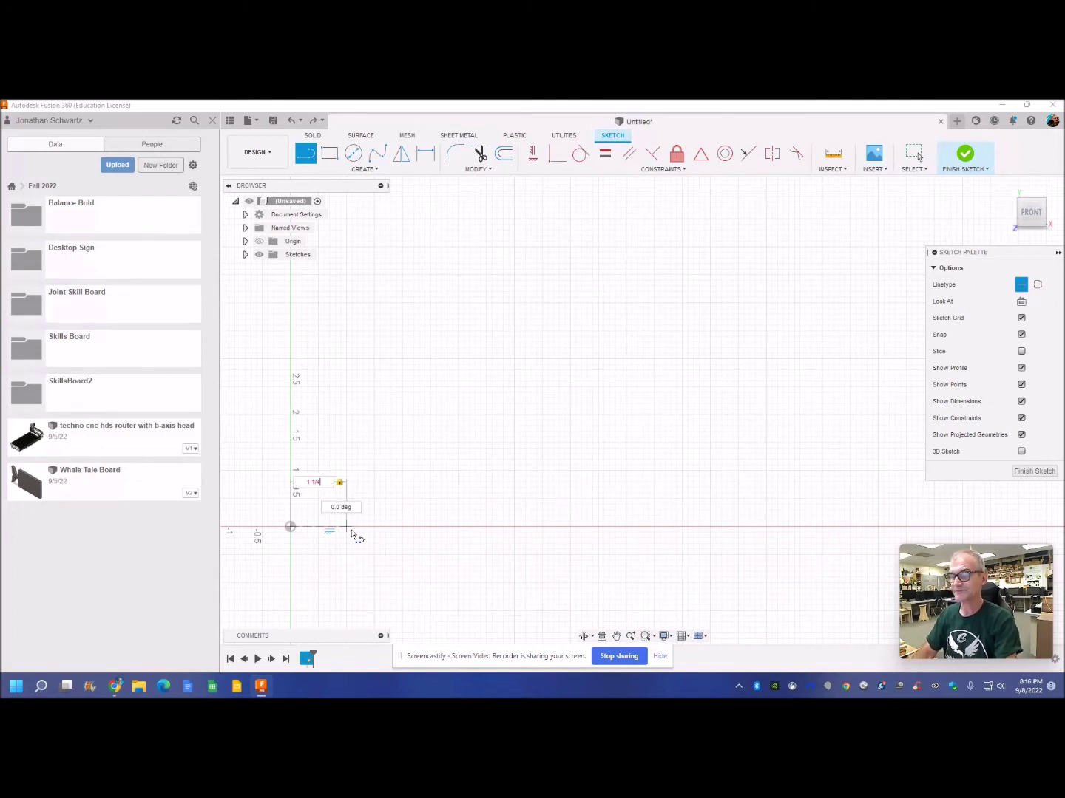
{"action": "key", "text": "Tab"}
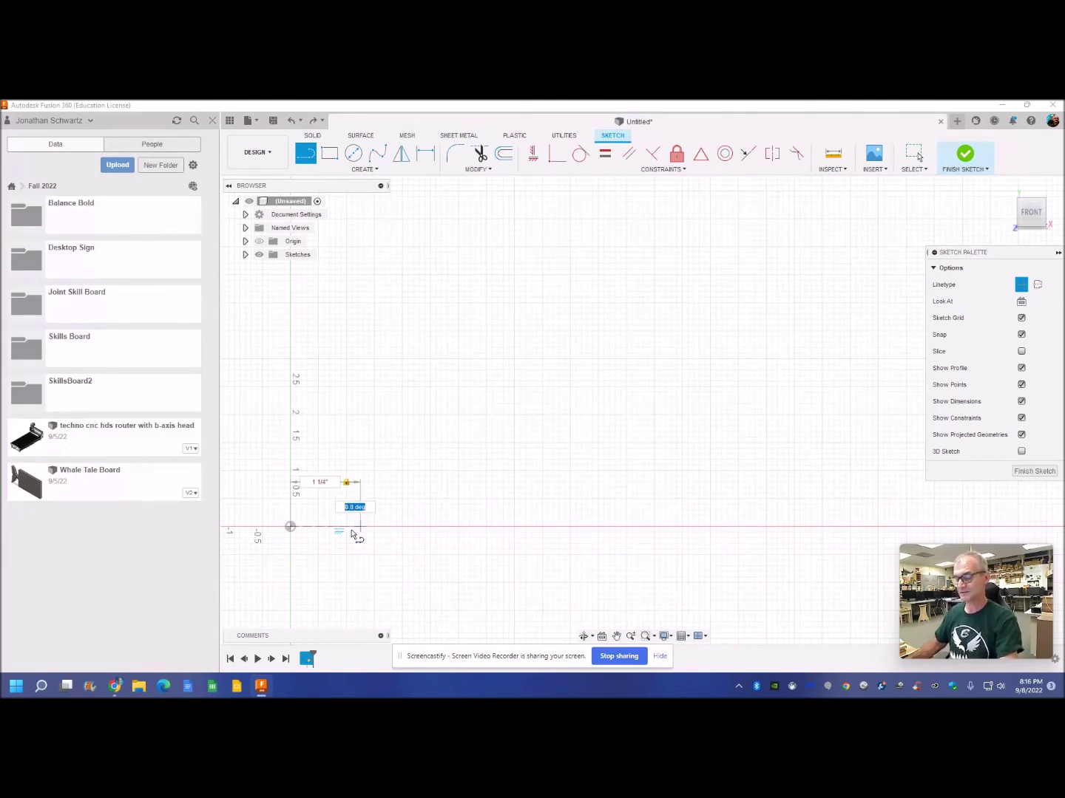
{"action": "key", "text": "Return"}
{"action": "key", "text": "Escape"}
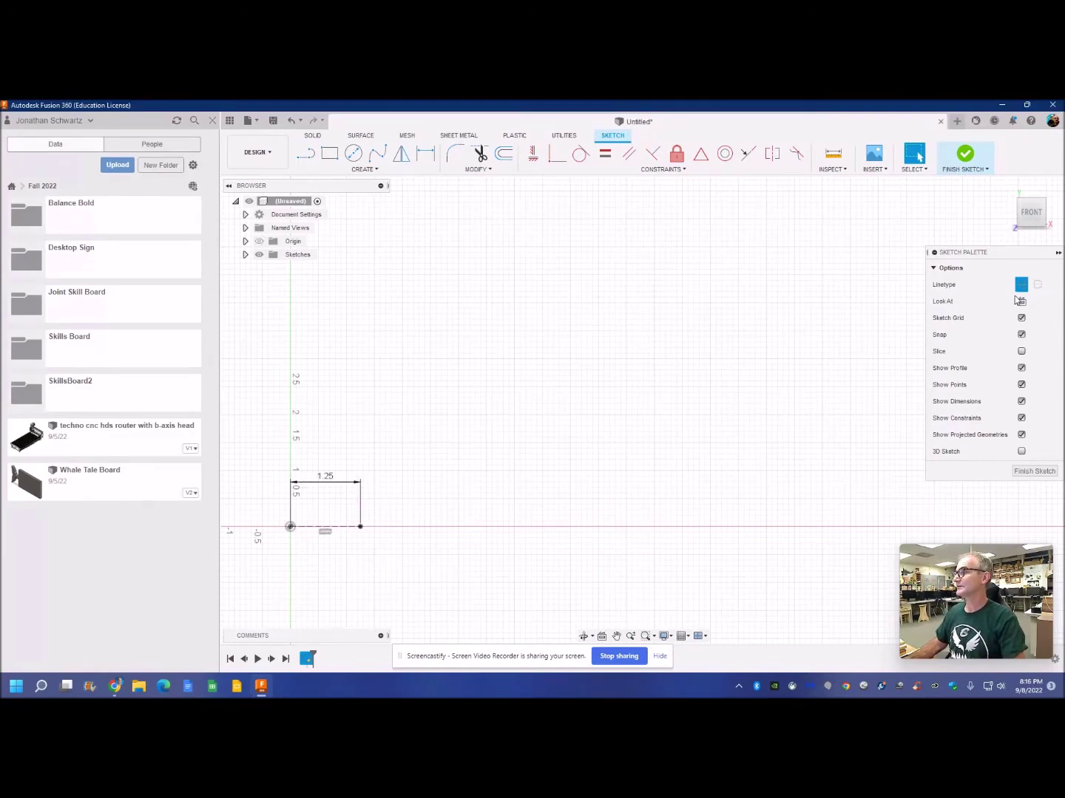
Draw a solid 1 inch vertical line from the baseline's right end, then the top edge back left.
{"action": "left_click", "coordinate": [305, 152]}
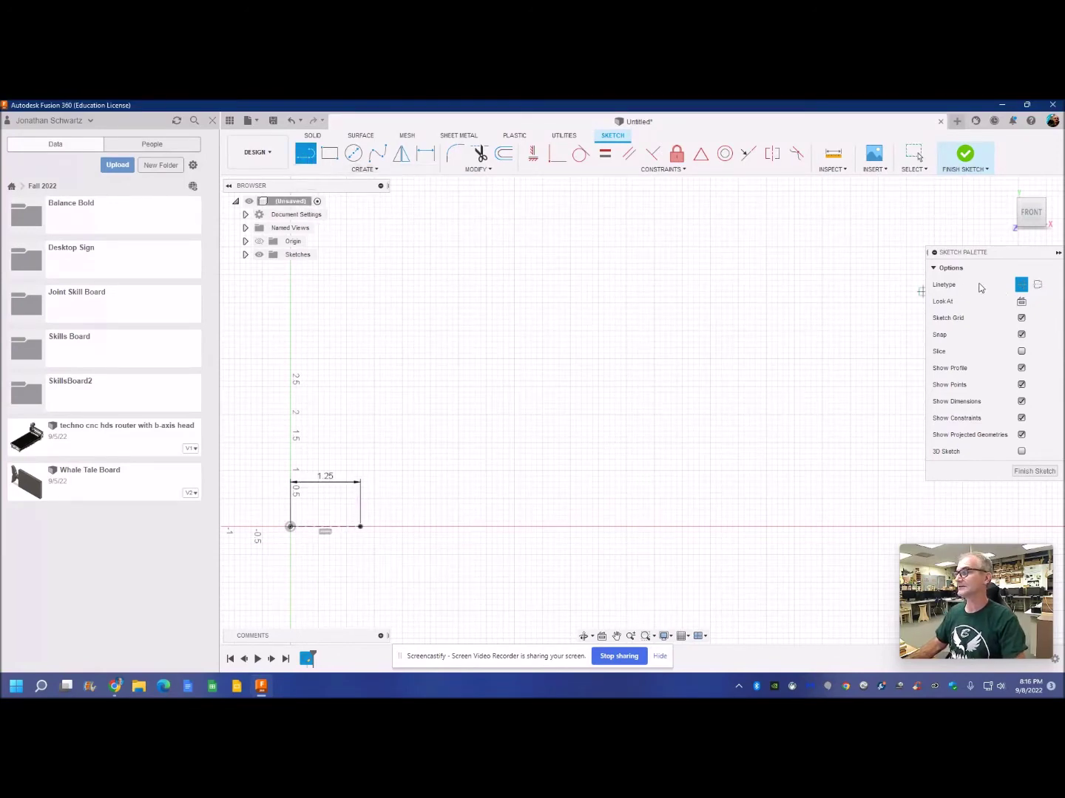
{"action": "left_click", "coordinate": [1028, 286]}
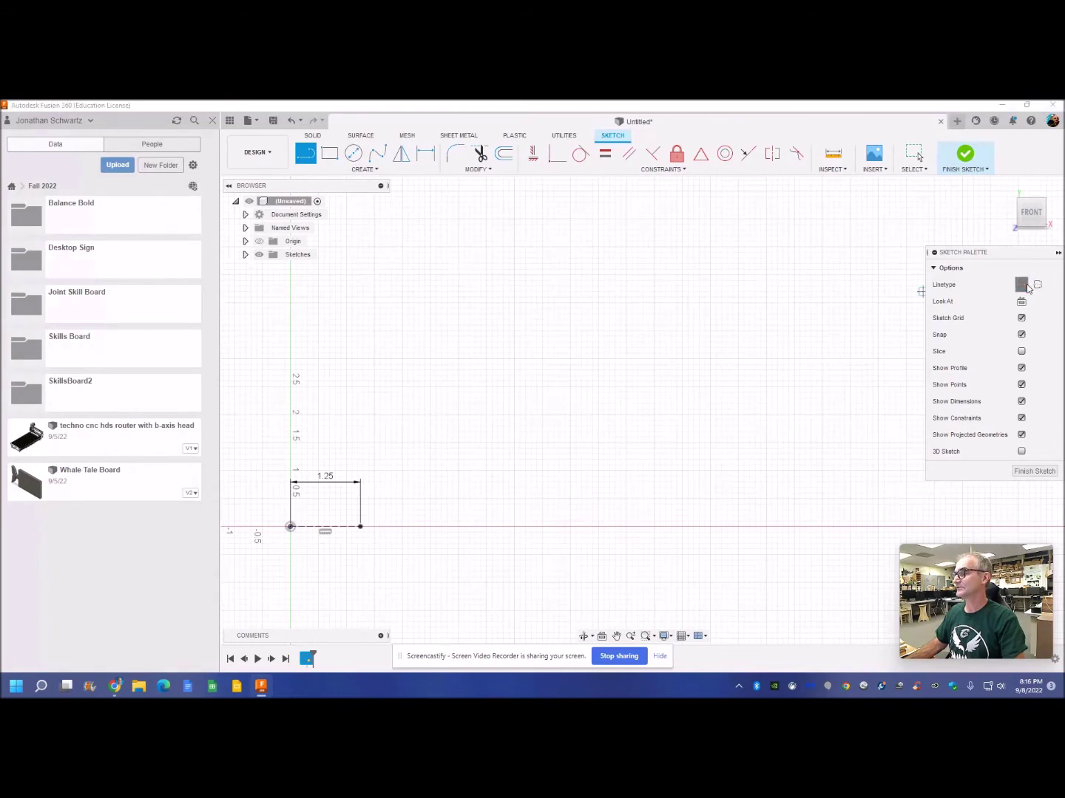
{"action": "left_click", "coordinate": [360, 528]}
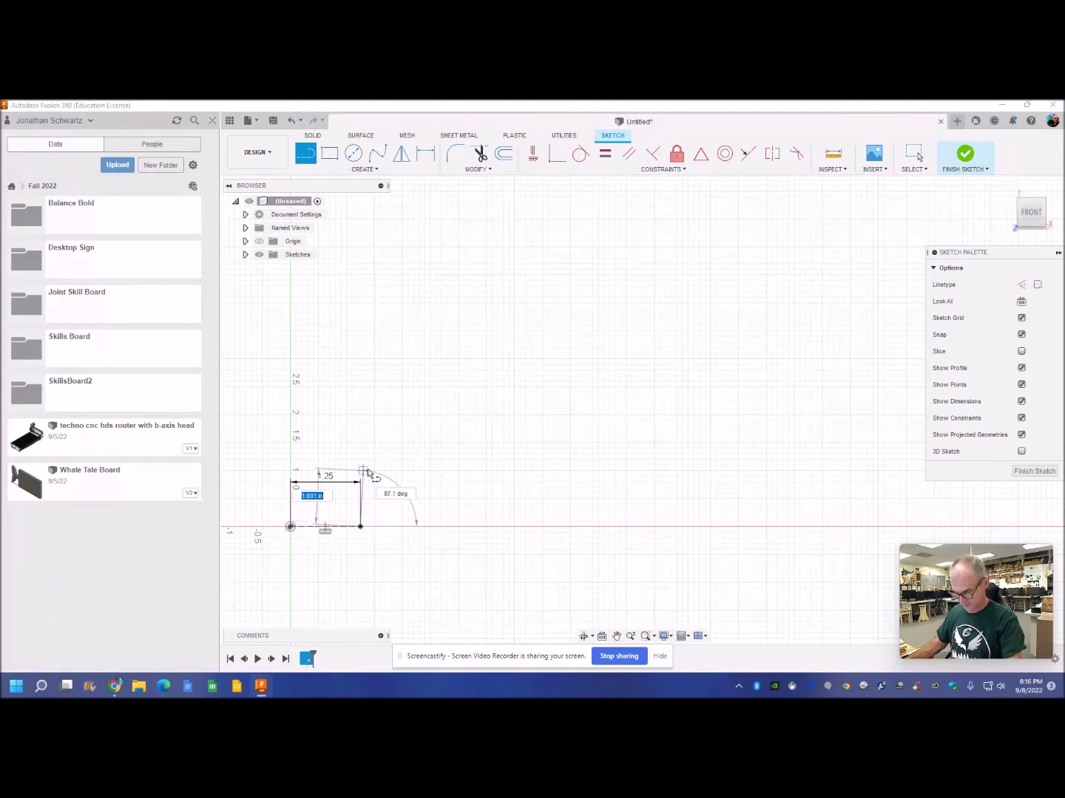
{"action": "type", "text": "1"}
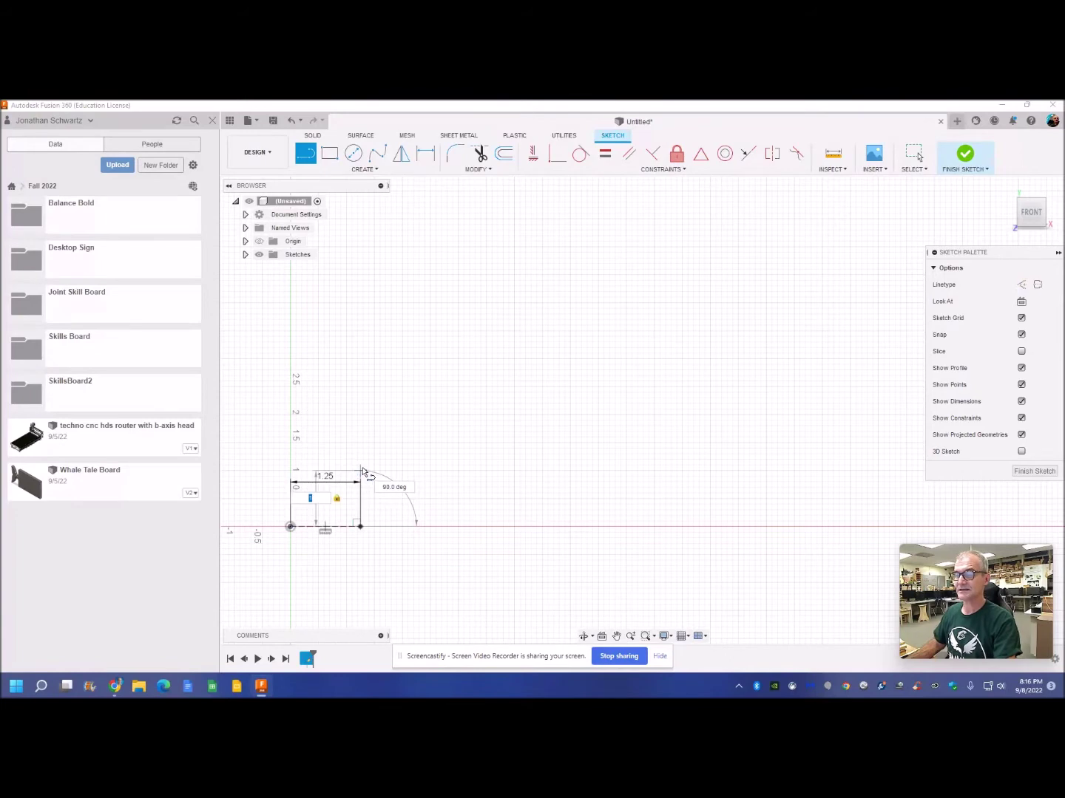
{"action": "key", "text": "Tab"}
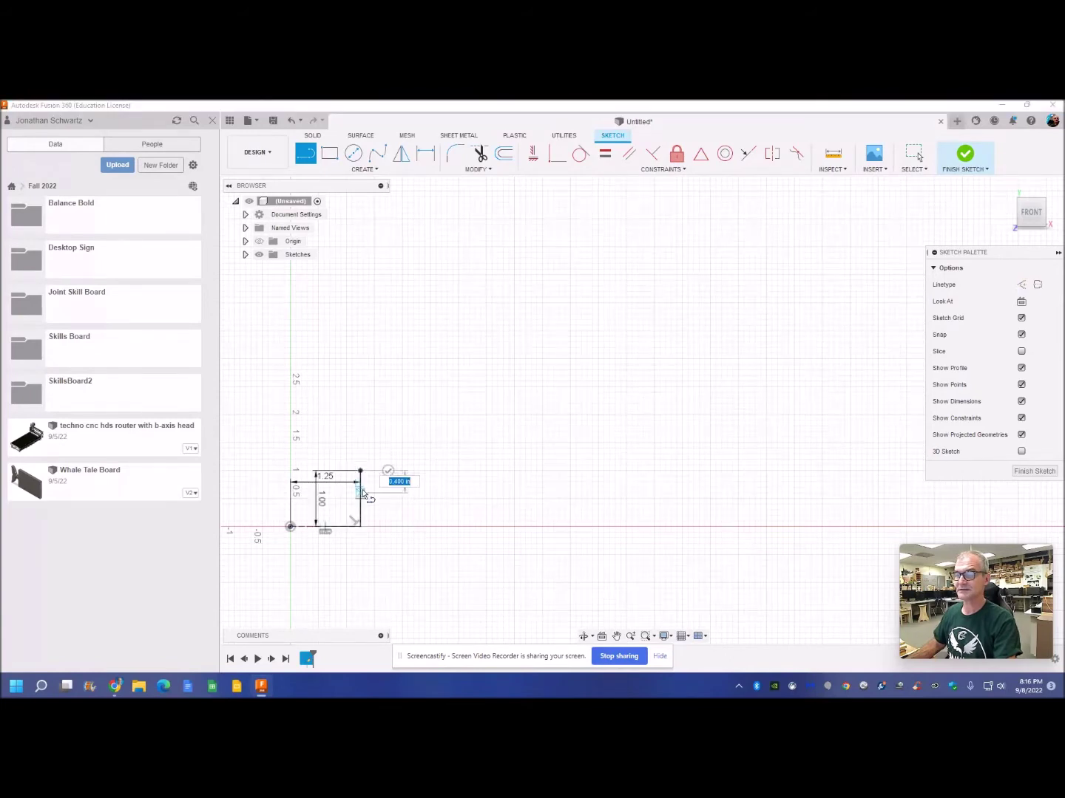
{"action": "key", "text": "Return"}
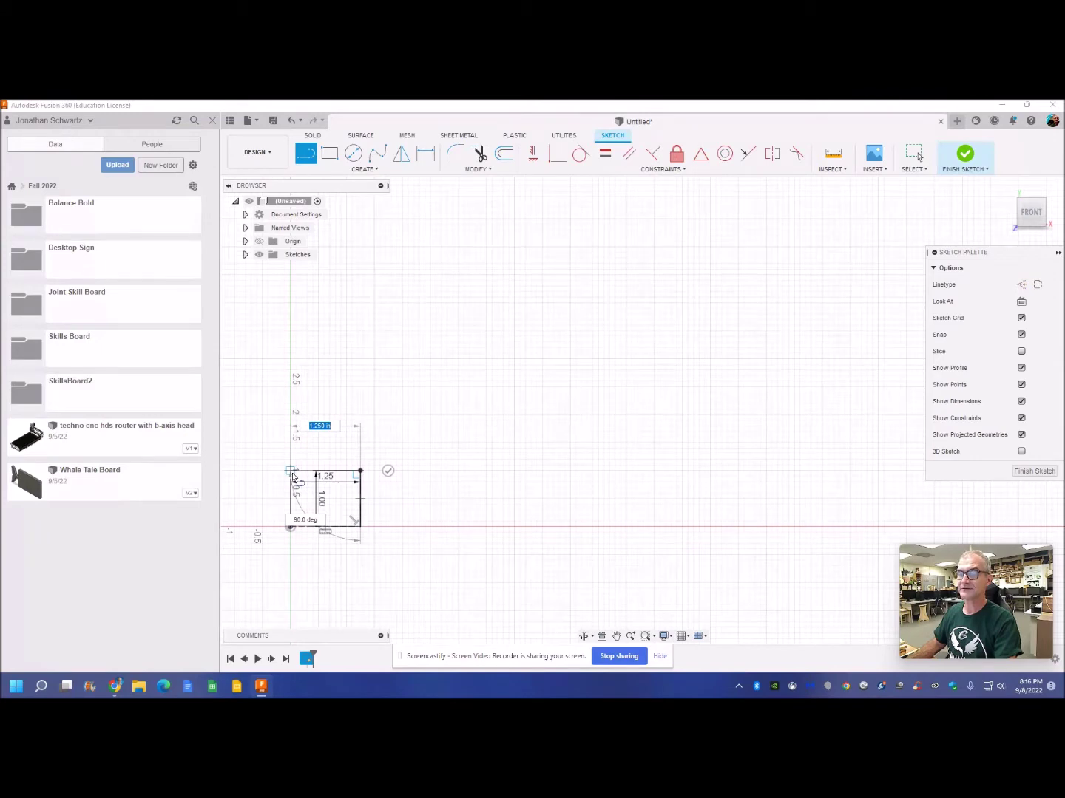
{"action": "left_click", "coordinate": [292, 473]}
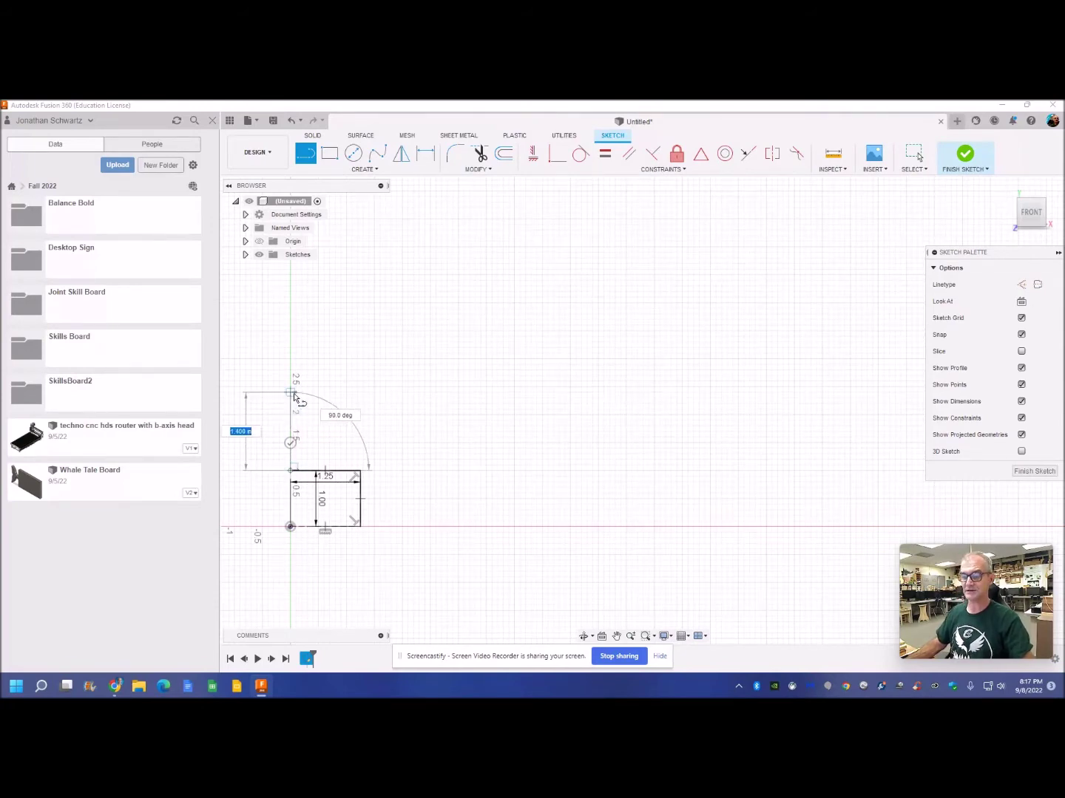
Continue with a 2 inch vertical line upward.
{"action": "type", "text": "2"}
{"action": "key", "text": "Tab"}
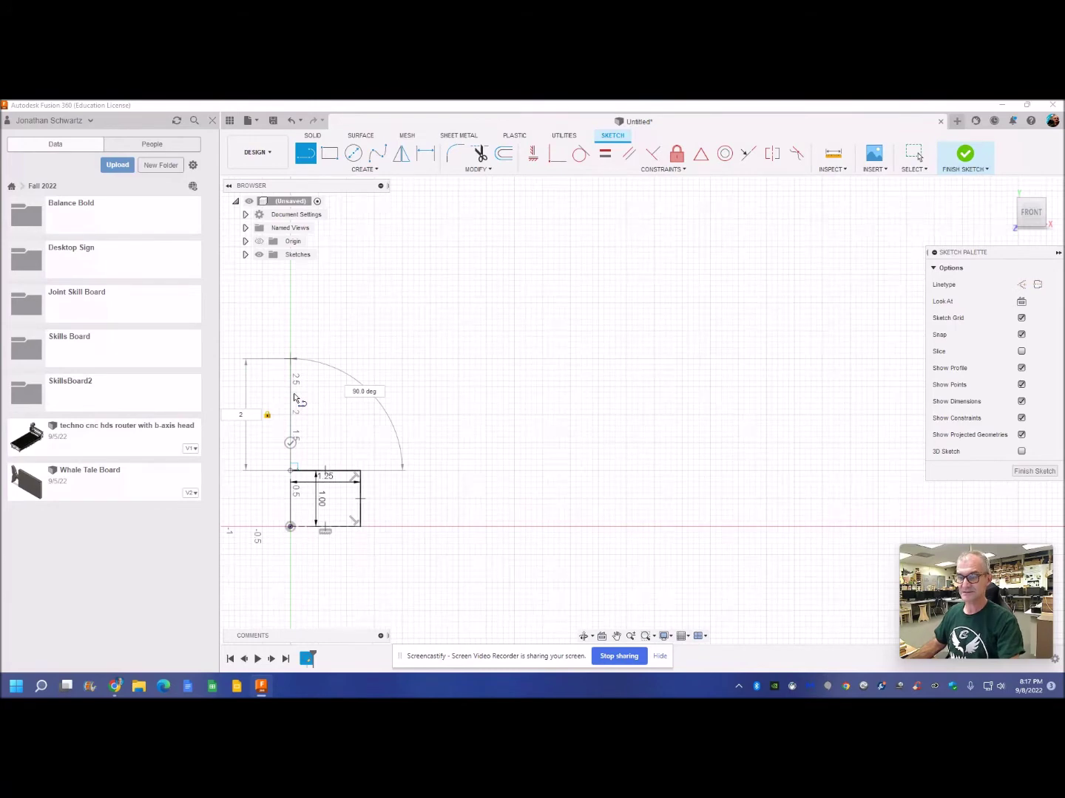
{"action": "key", "text": "Tab"}
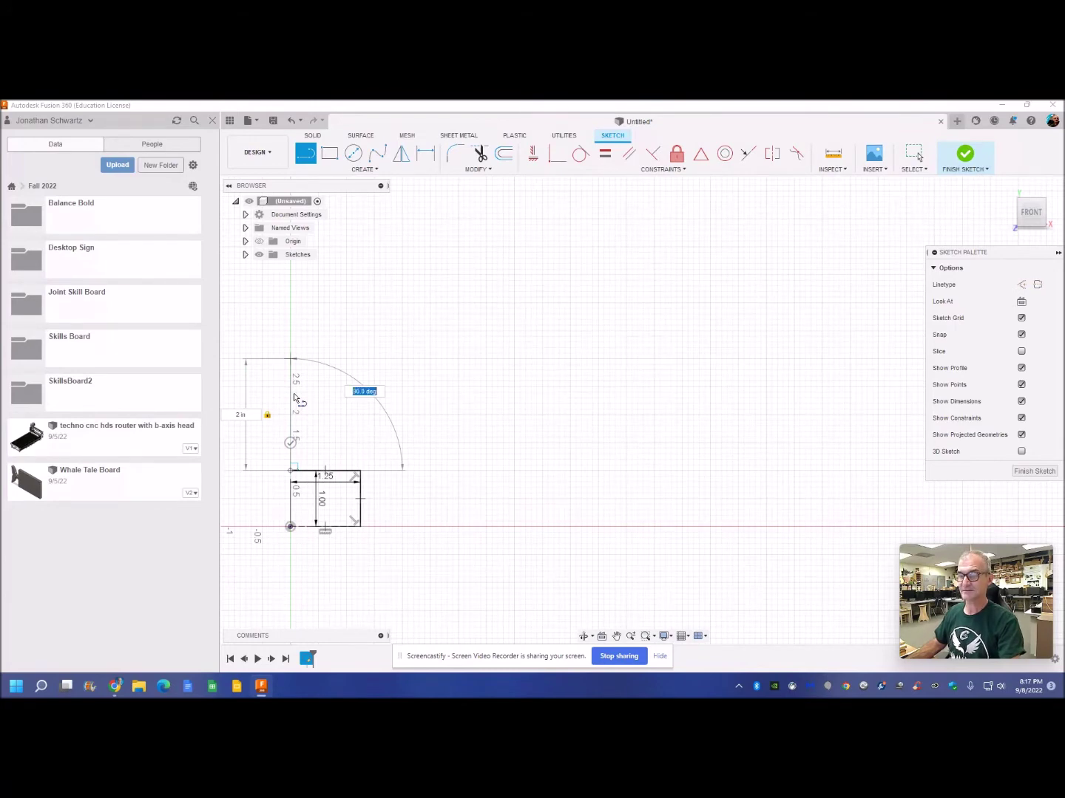
{"action": "key", "text": "Return"}
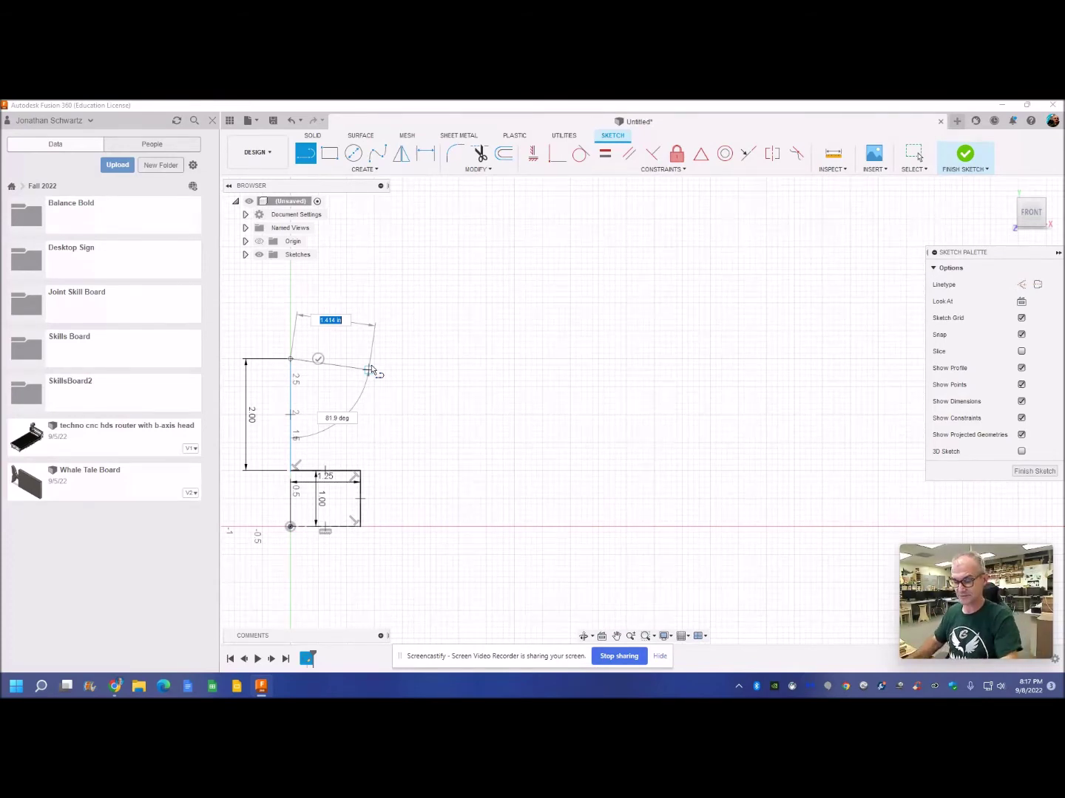
Add a 2 1/4 inch horizontal line at 90° from the top of that line.
{"action": "type", "text": "2 i"}
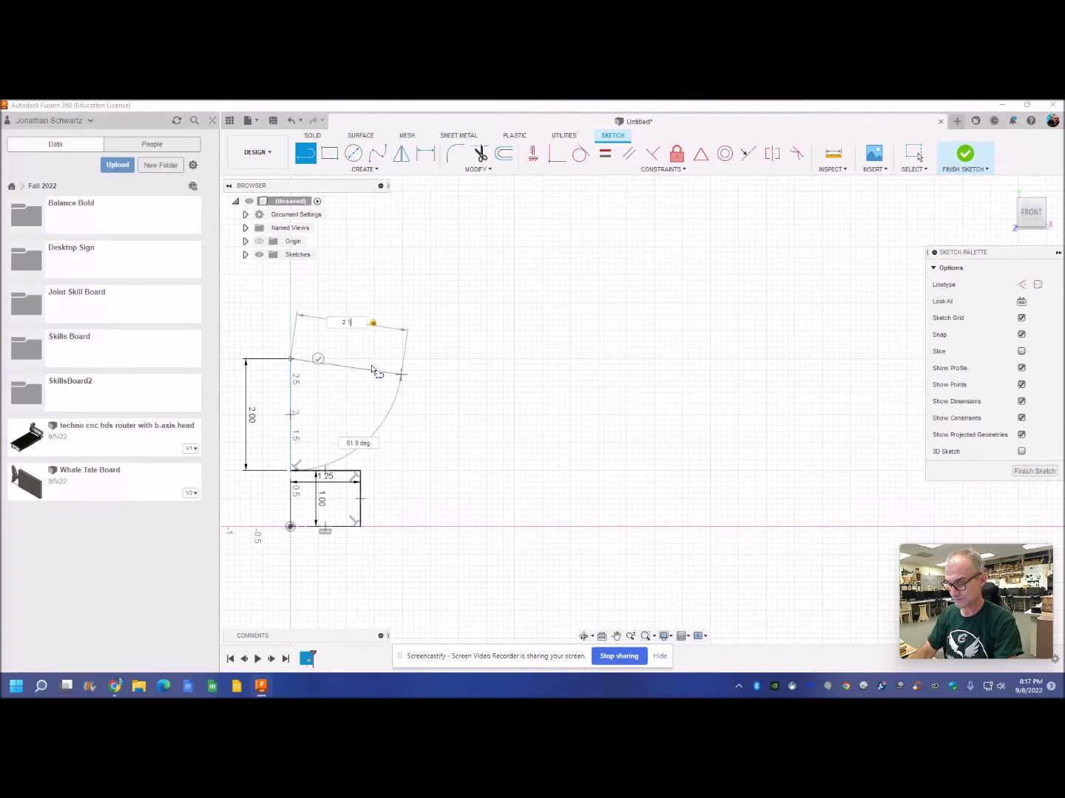
{"action": "type", "text": "/4"}
{"action": "key", "text": "Tab"}
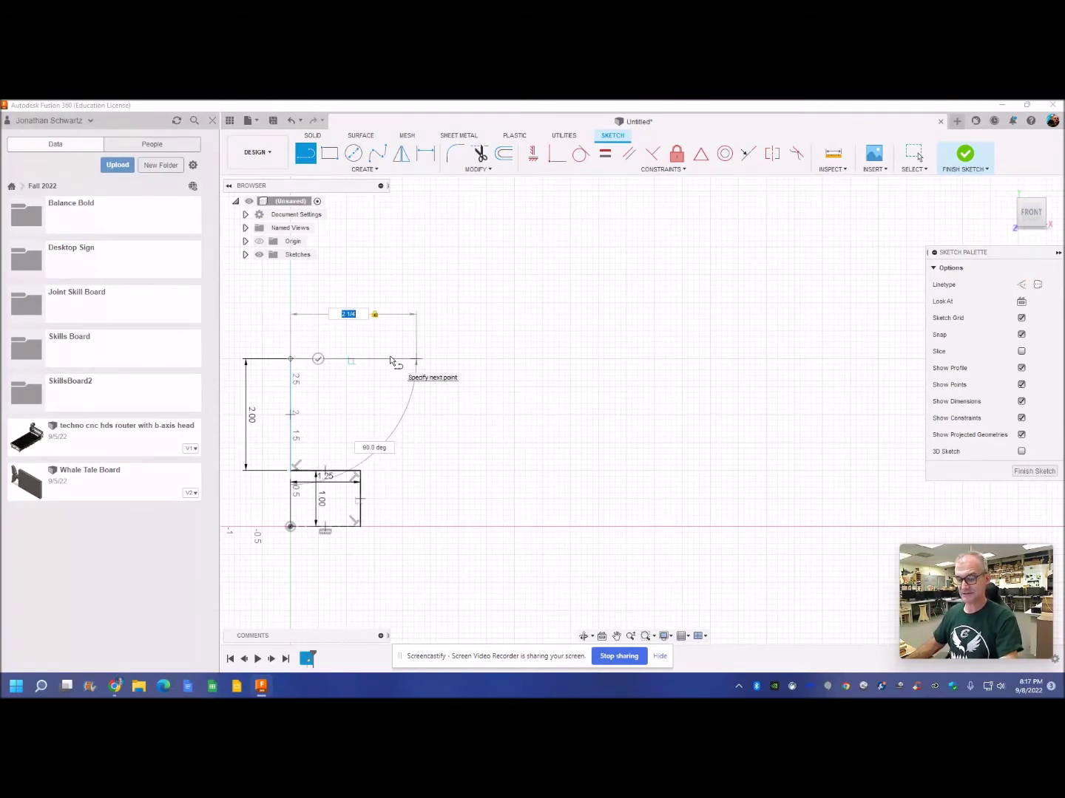
{"action": "key", "text": "Tab"}
{"action": "key", "text": "Return"}
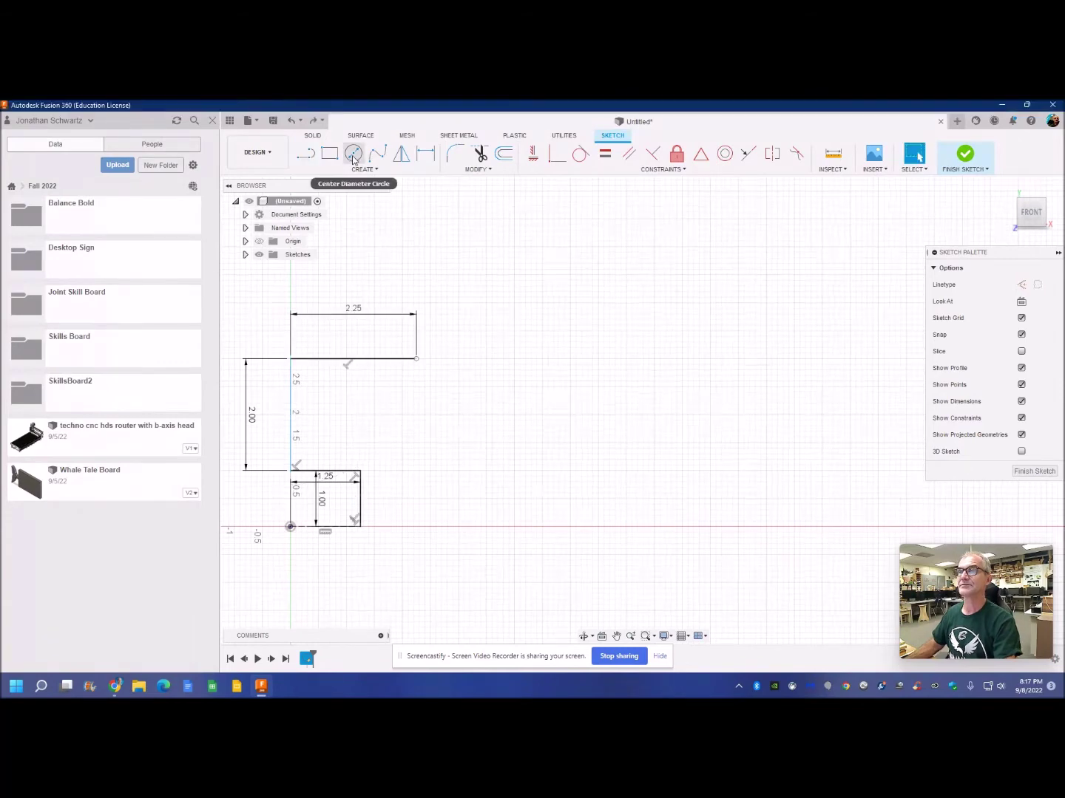
{"action": "left_click", "coordinate": [353, 153]}
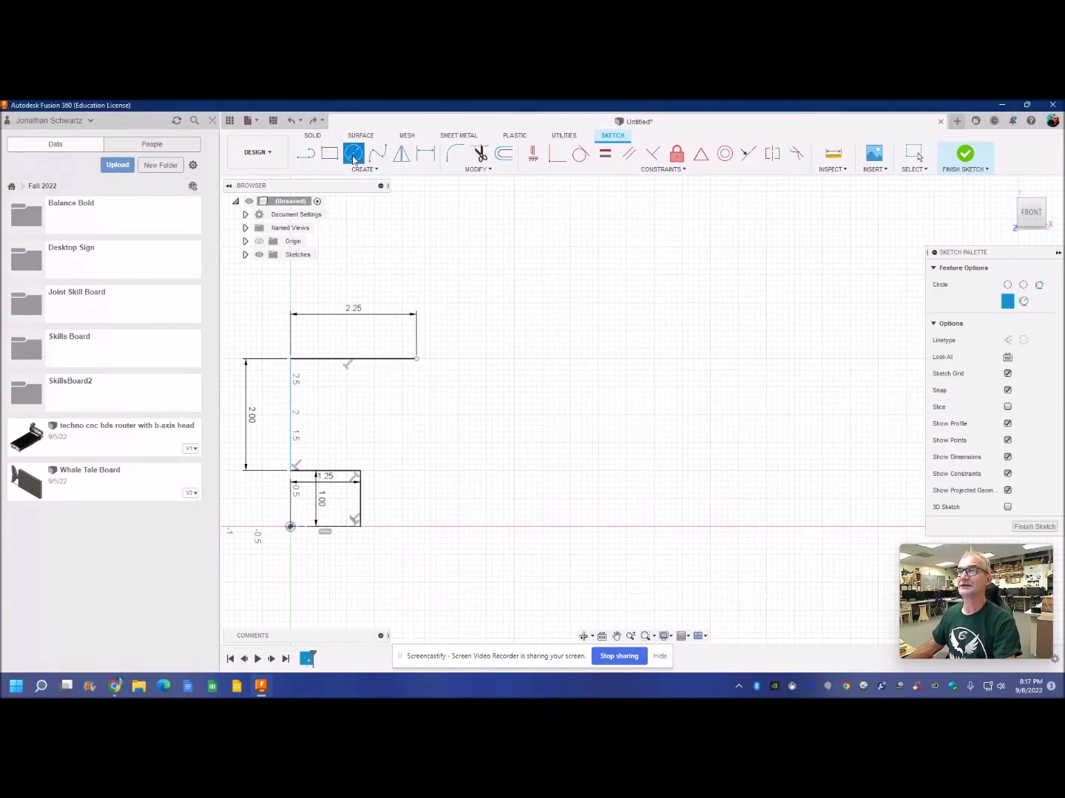
Place a 2.75 inch diameter circle centred on the right end of the 2.25 inch line.
{"action": "left_click", "coordinate": [416, 360]}
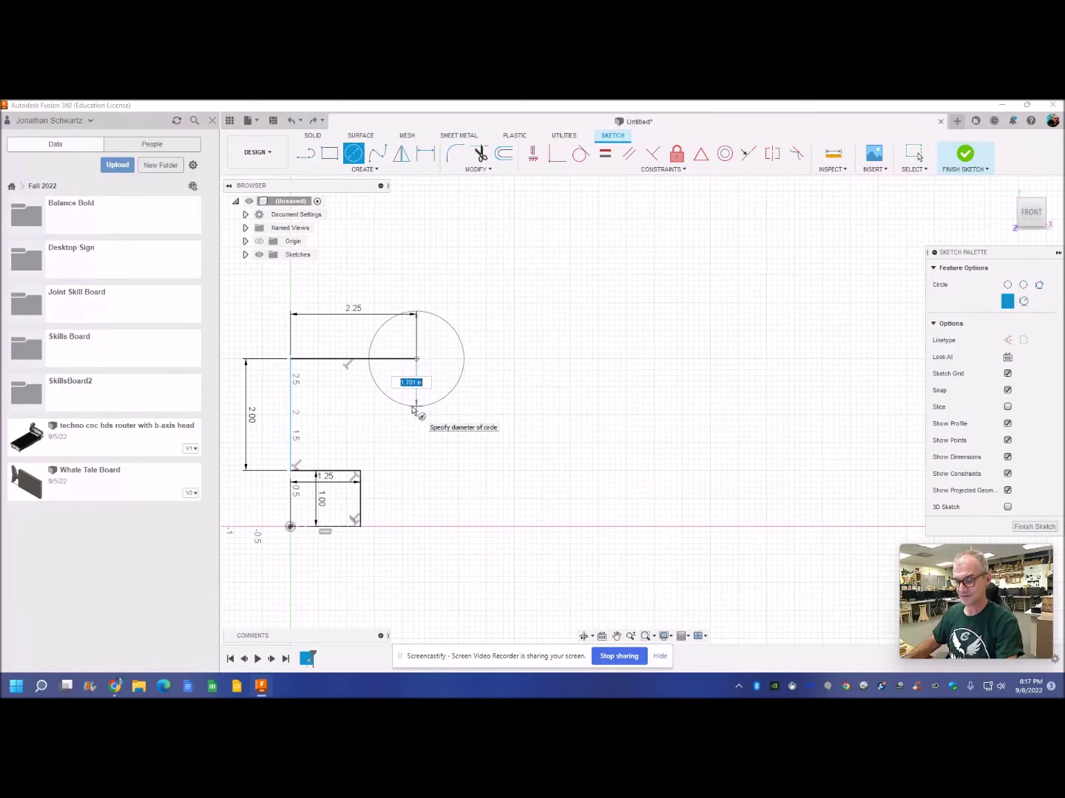
{"action": "type", "text": "2.3"}
{"action": "type", "text": "/4"}
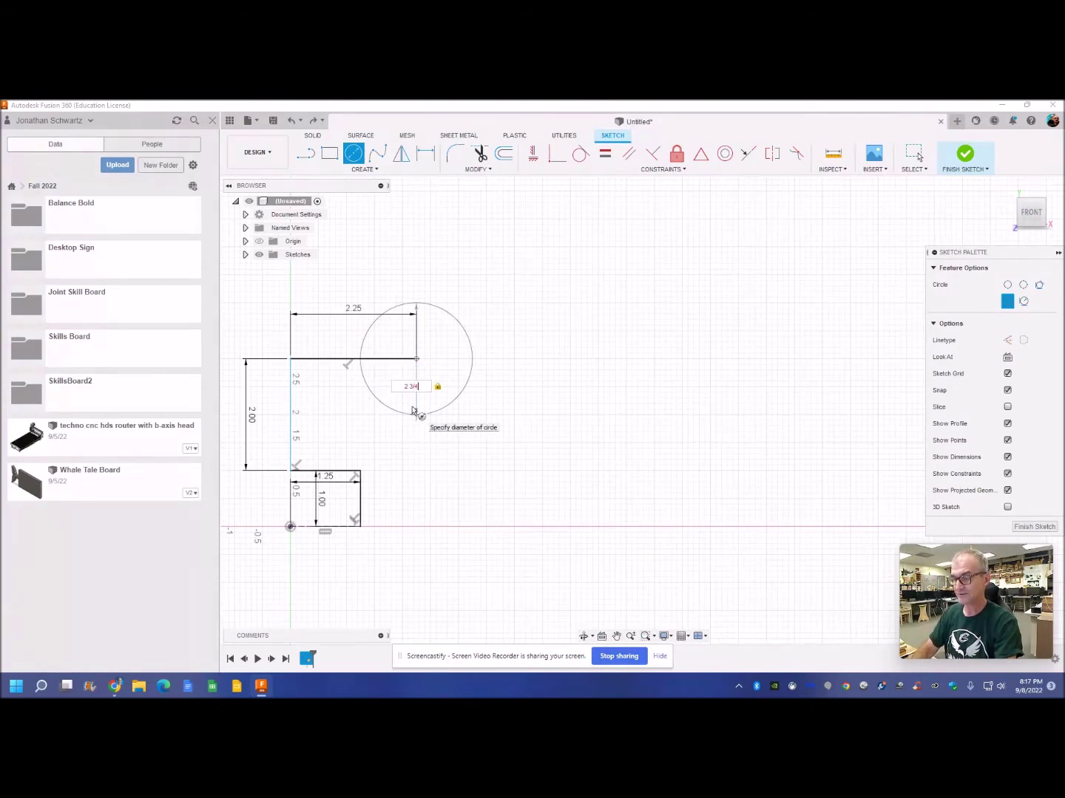
{"action": "key", "text": "Return"}
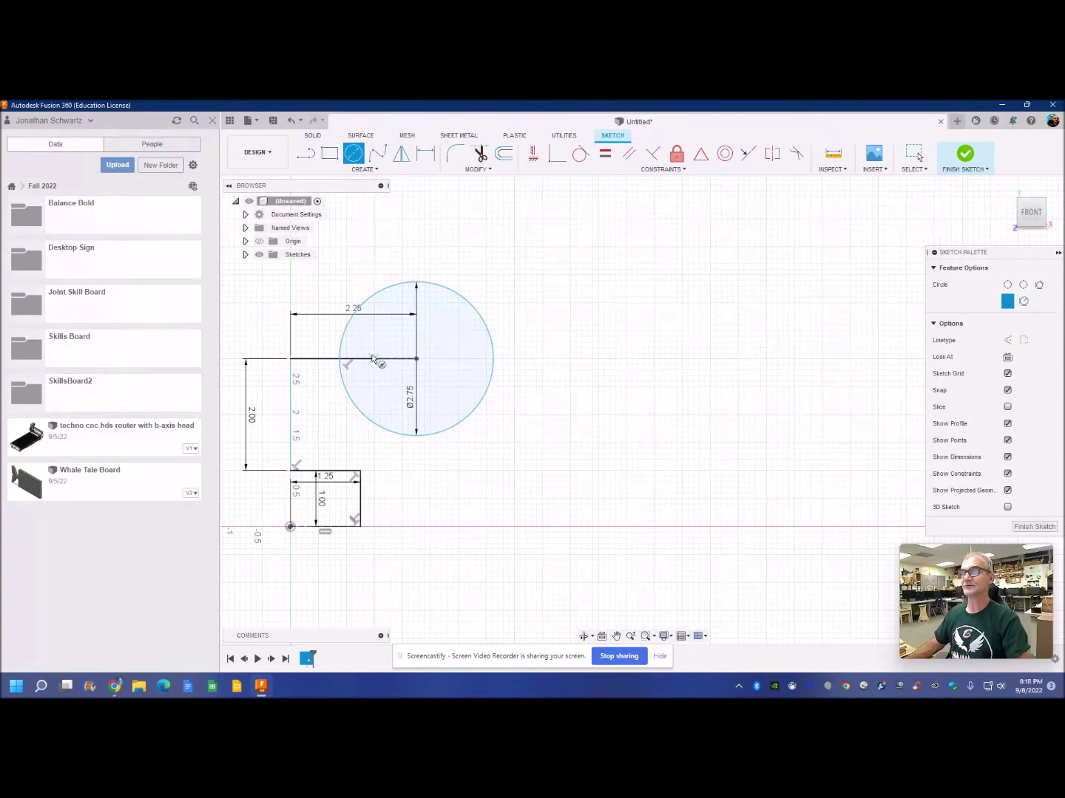
{"action": "left_click", "coordinate": [305, 153]}
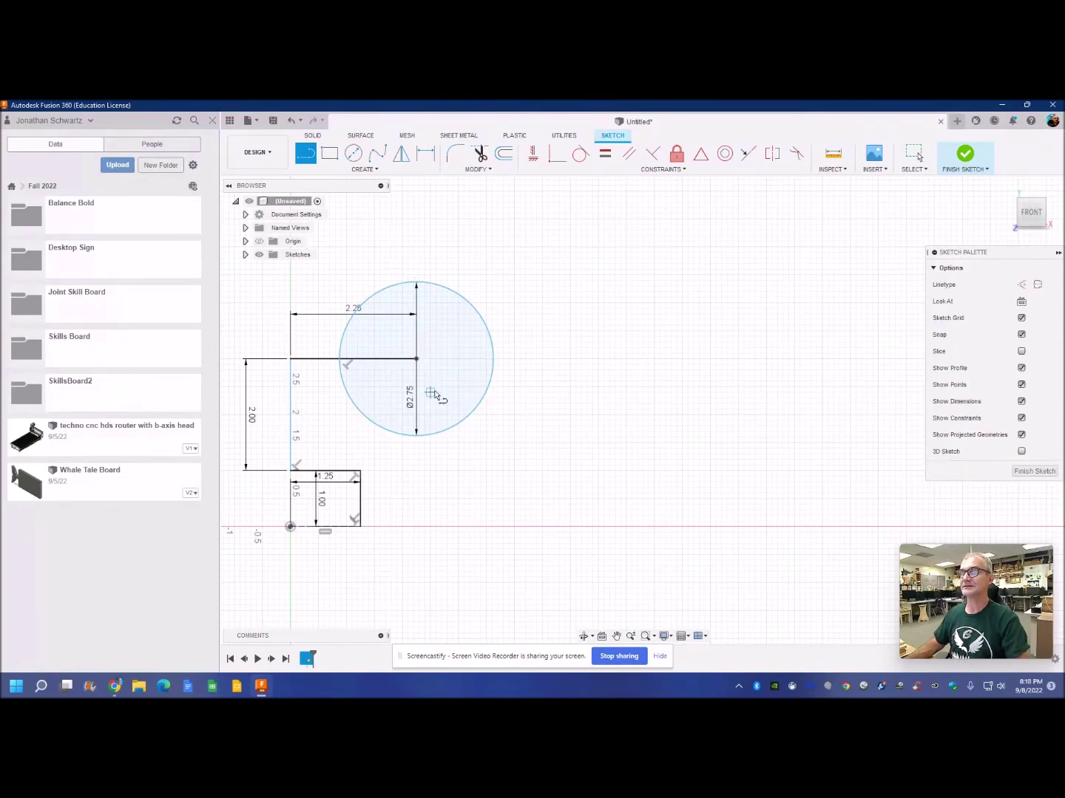
Draw an 8 inch top line from the circle centre, down to the base axis, and back to the lower-left corner.
{"action": "left_click", "coordinate": [417, 361]}
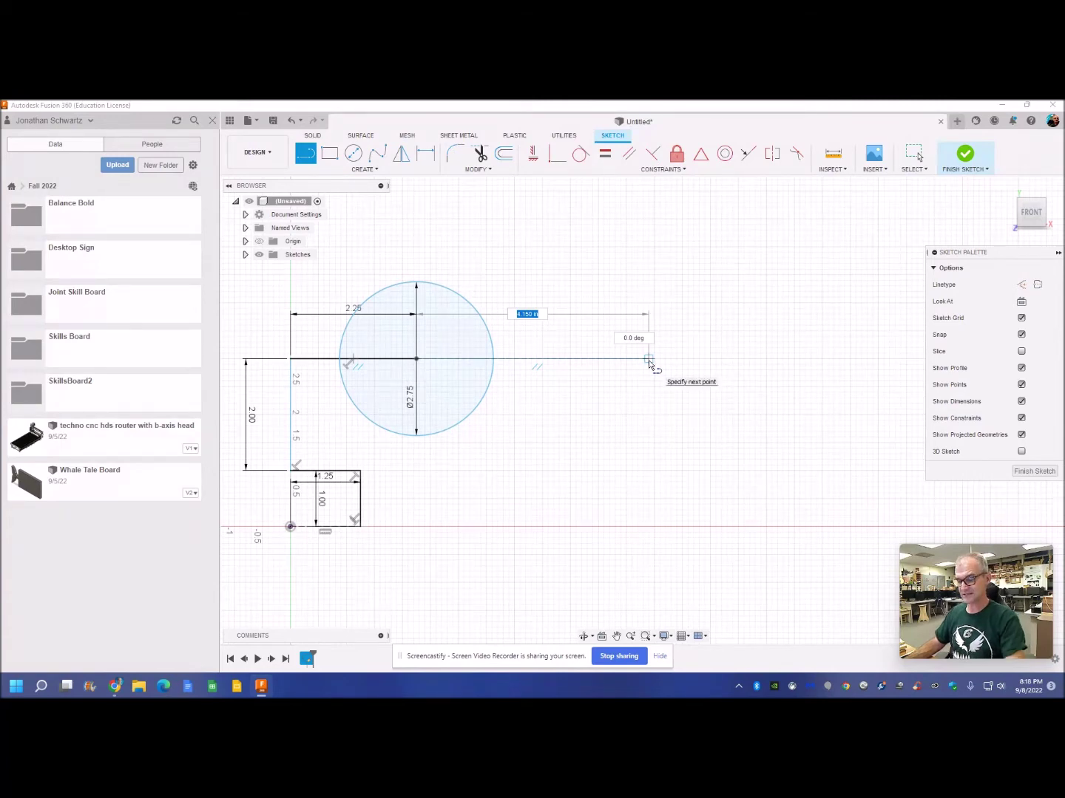
{"action": "type", "text": "8"}
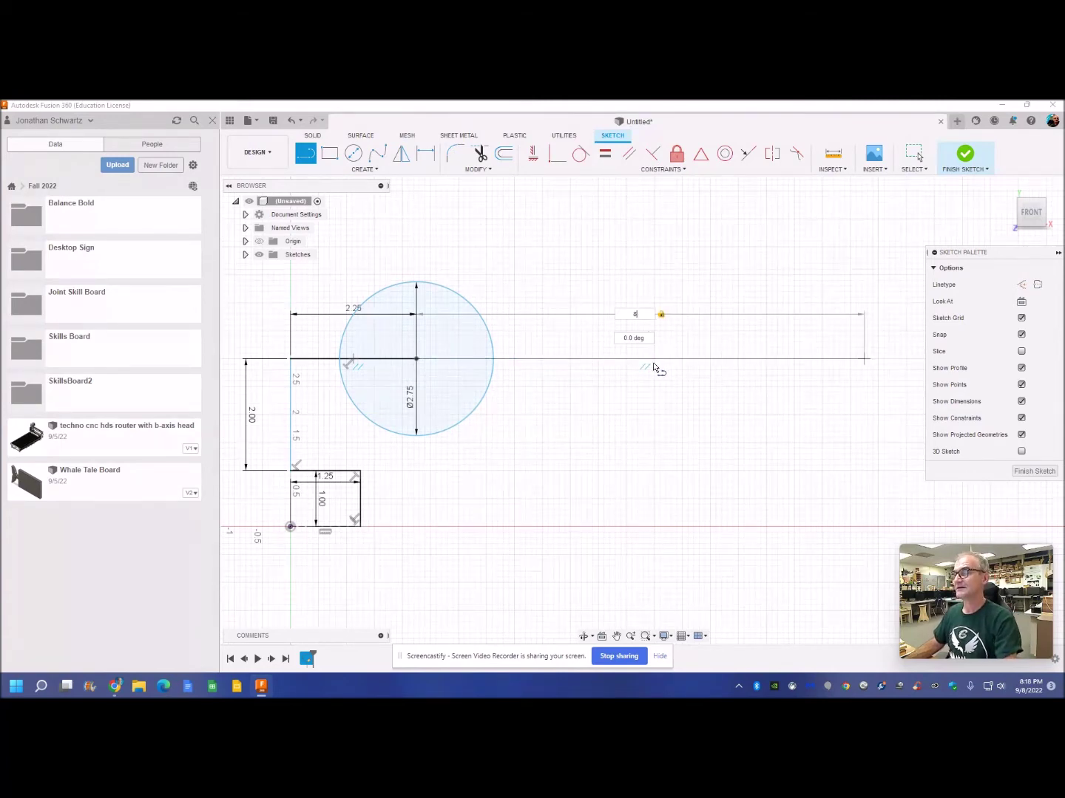
{"action": "key", "text": "Return"}
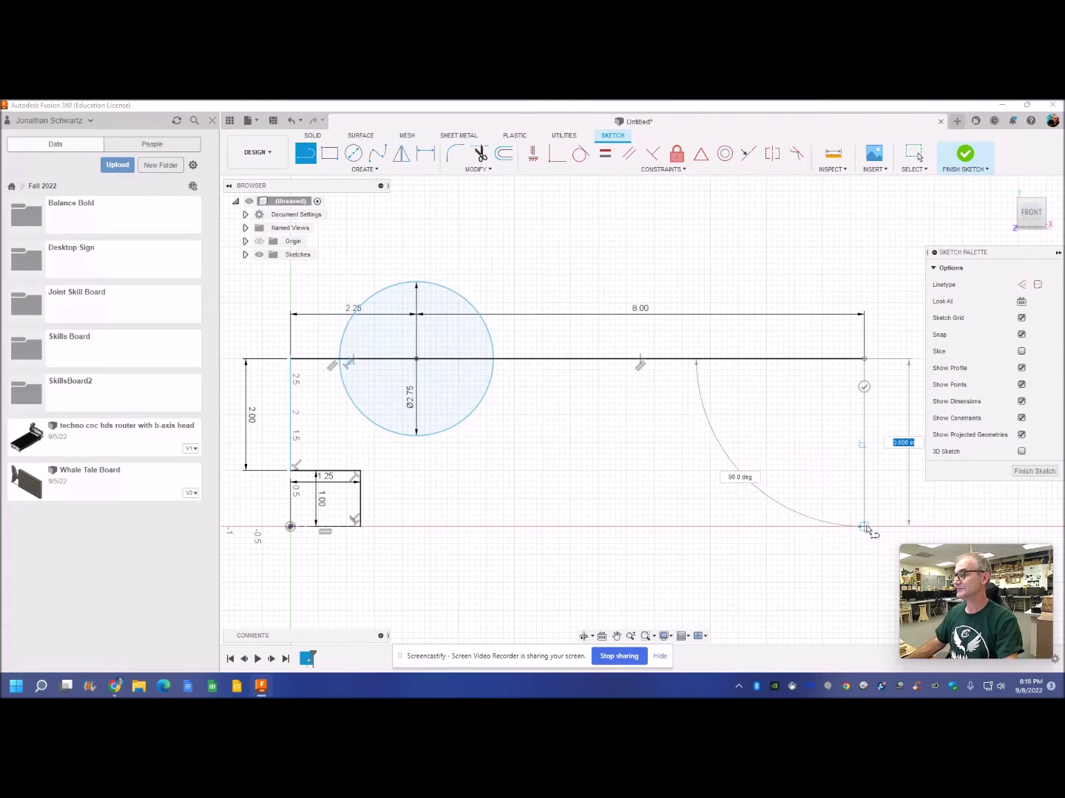
{"action": "left_click", "coordinate": [863, 527]}
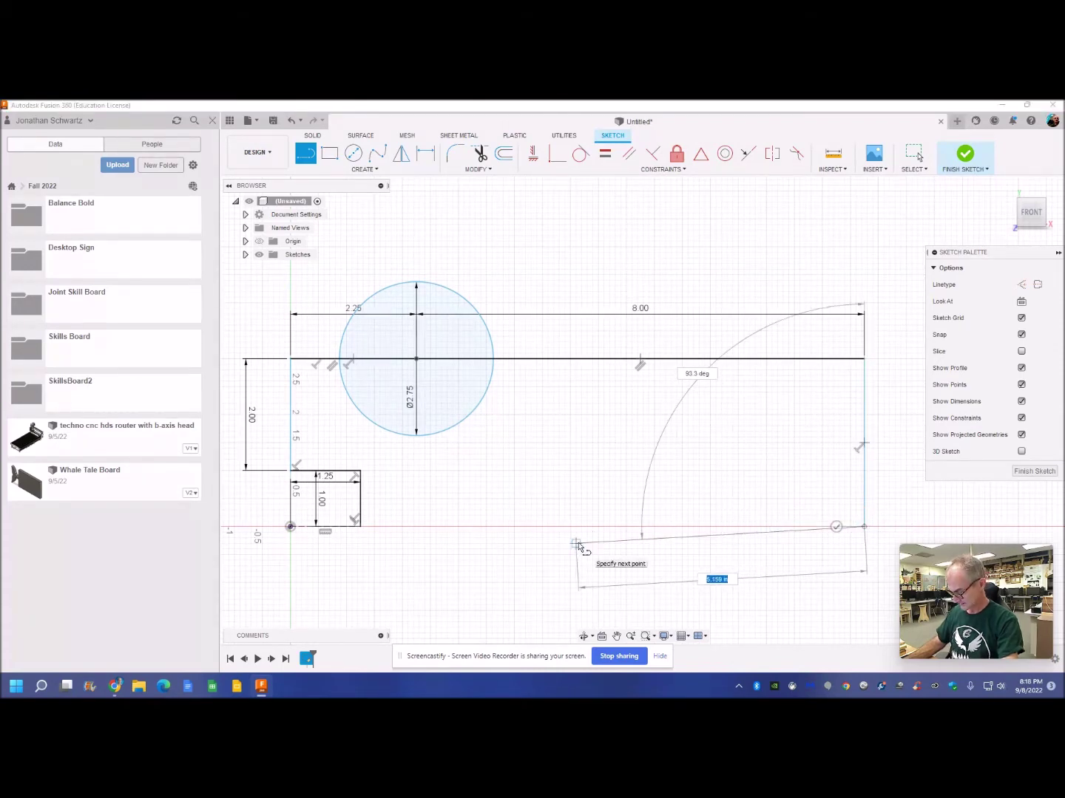
{"action": "left_click", "coordinate": [363, 526]}
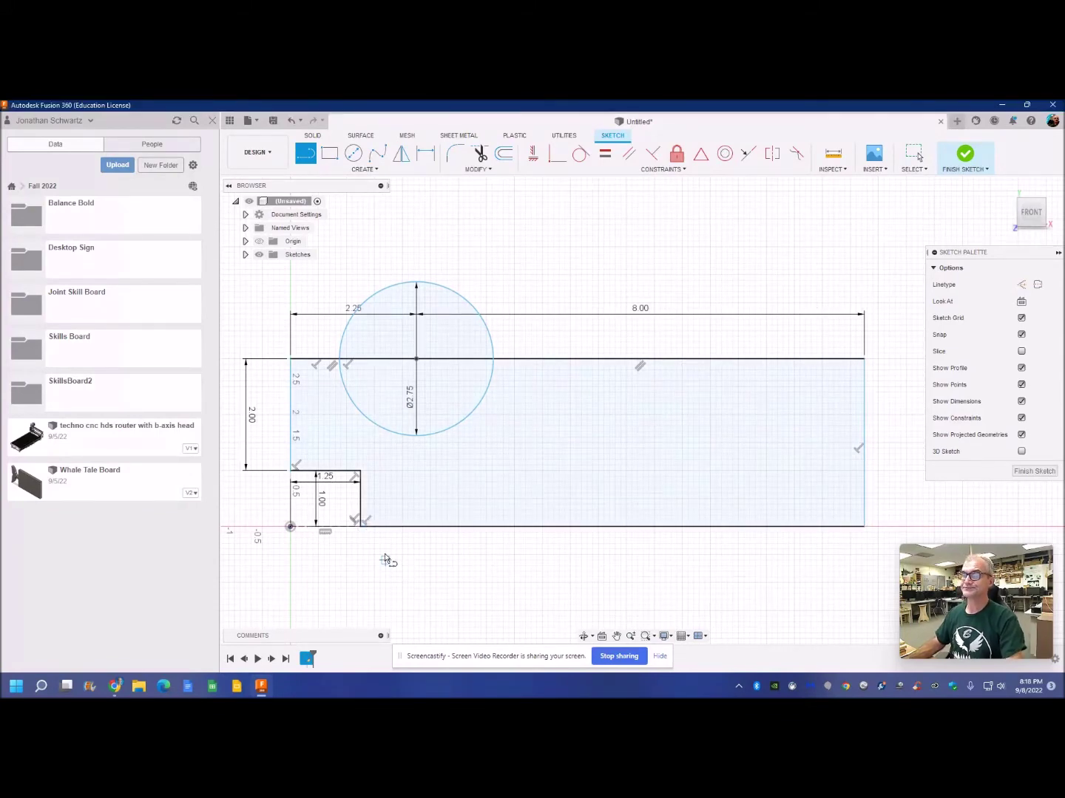
Trim the circle's upper arc and both top-edge pieces inside it to form a semicircular notch.
{"action": "right_click", "coordinate": [378, 259]}
{"action": "left_click", "coordinate": [417, 253]}
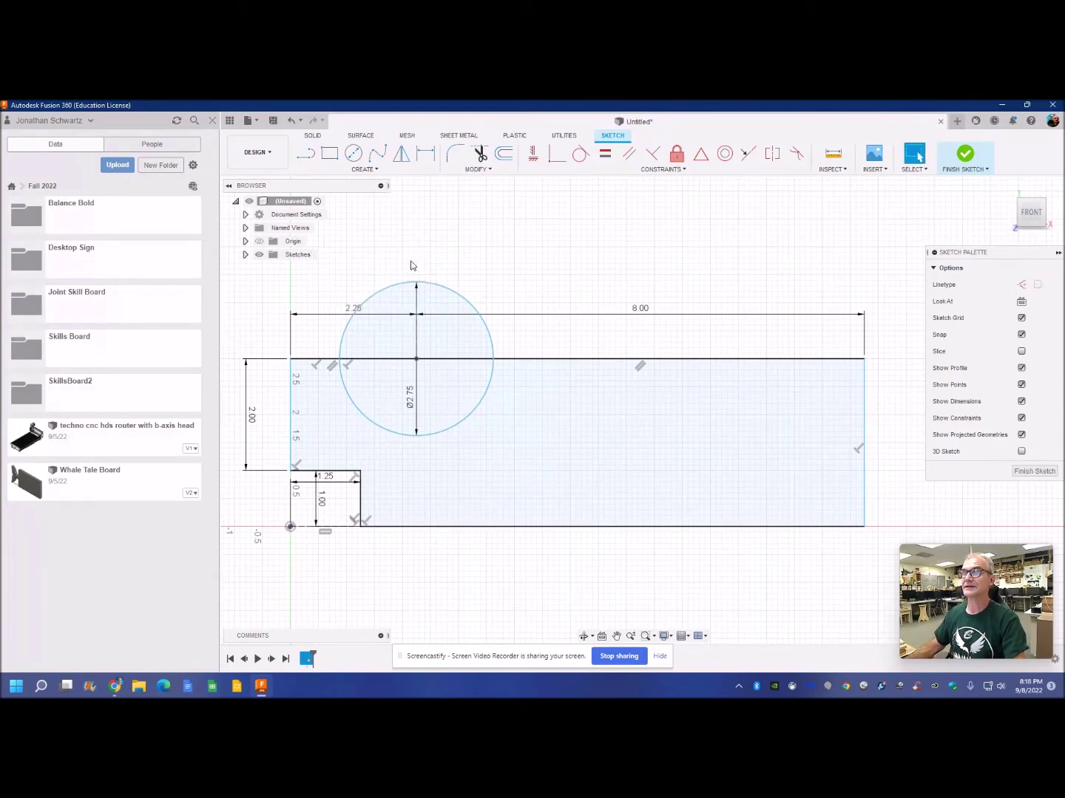
{"action": "left_click", "coordinate": [479, 156]}
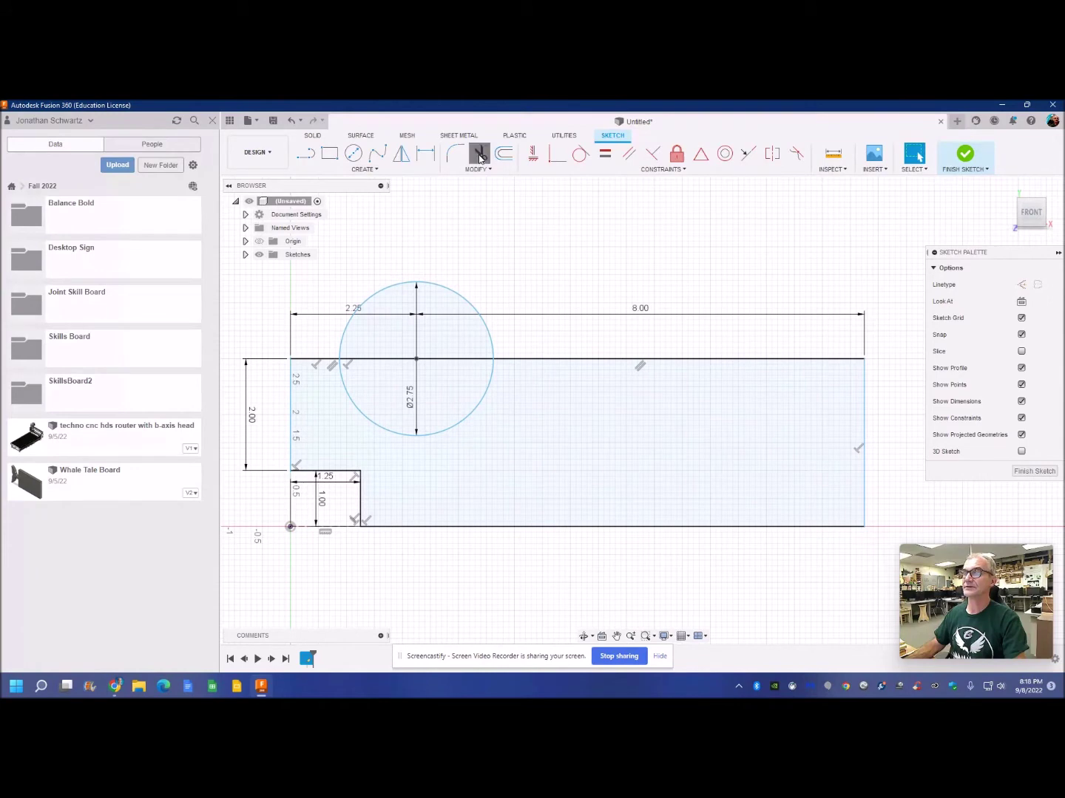
{"action": "left_click", "coordinate": [388, 289]}
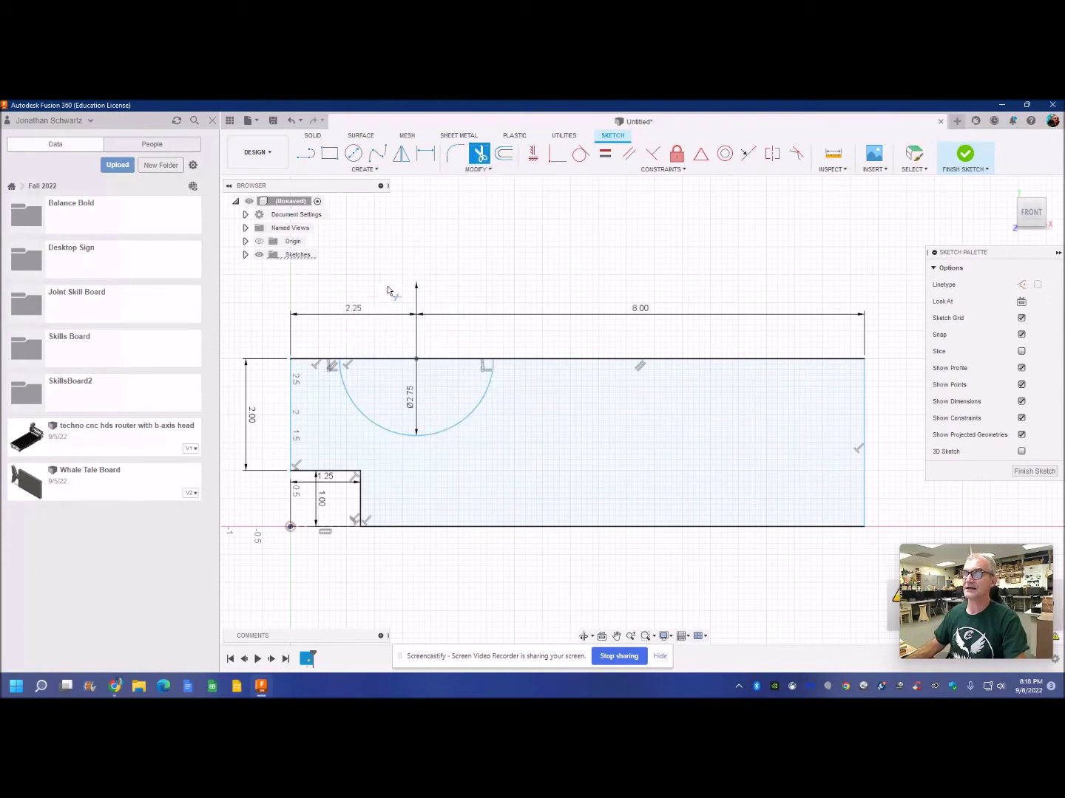
{"action": "left_click", "coordinate": [397, 361]}
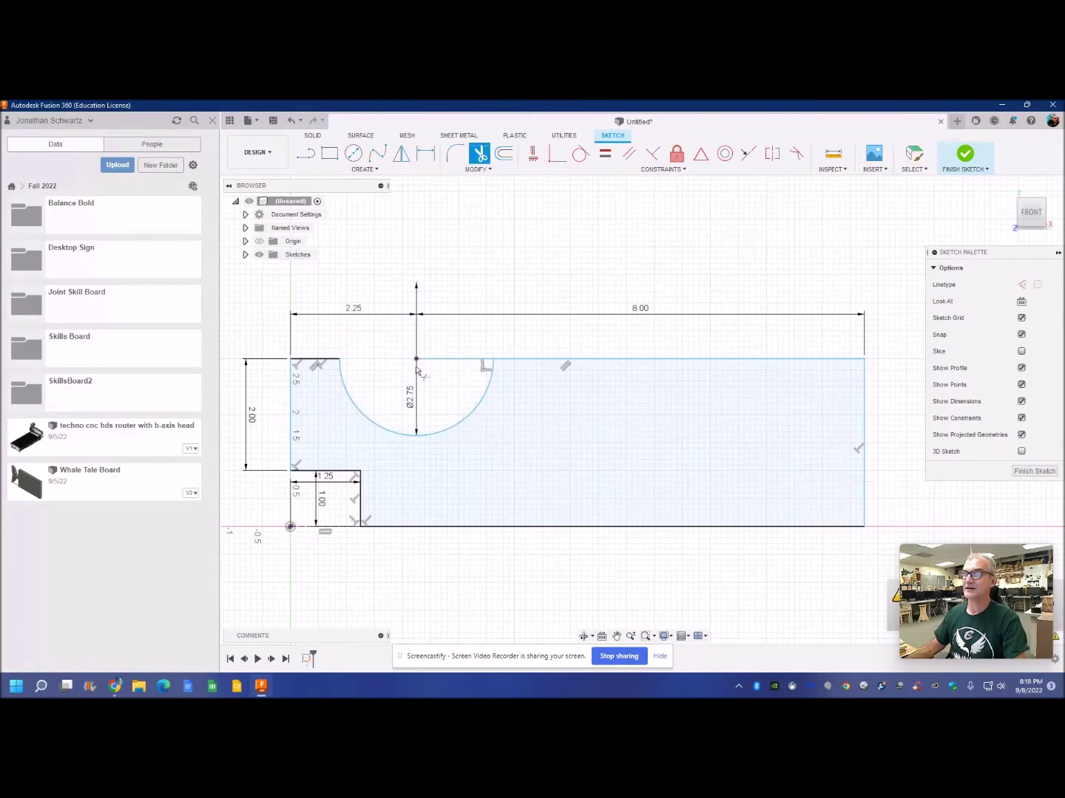
{"action": "left_click", "coordinate": [438, 361]}
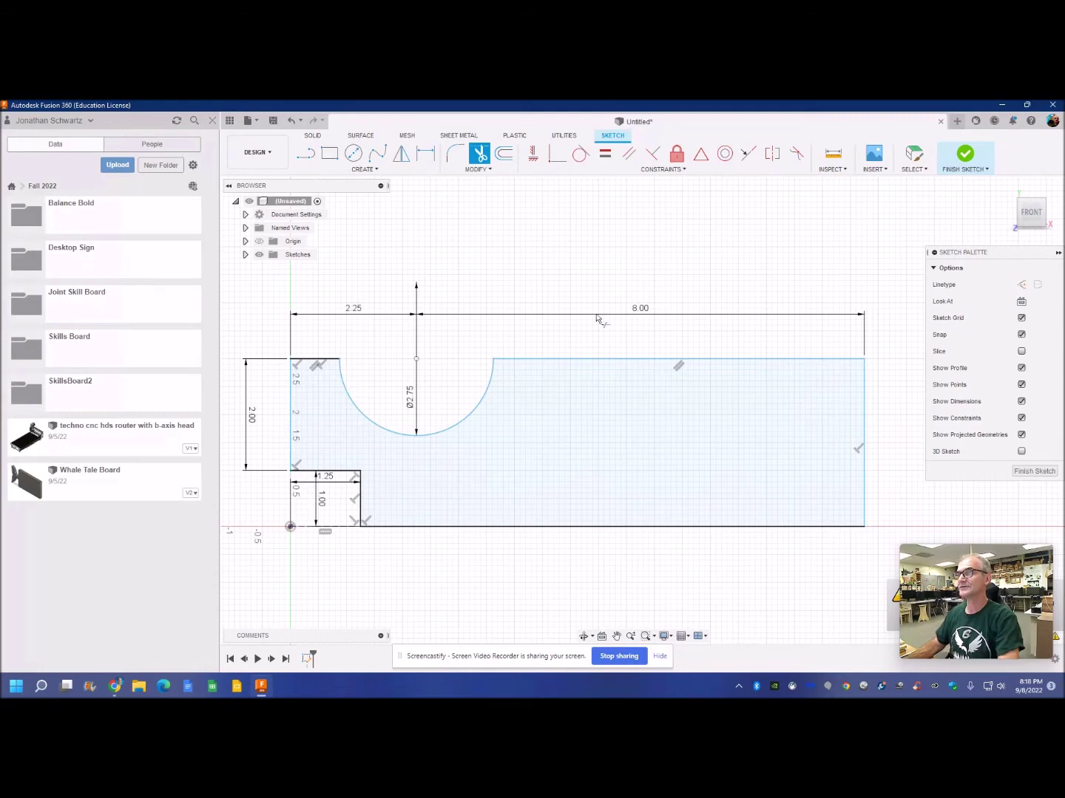
Draw a 1 3/8 inch line leftward from the block's top-right corner.
{"action": "left_click", "coordinate": [306, 156]}
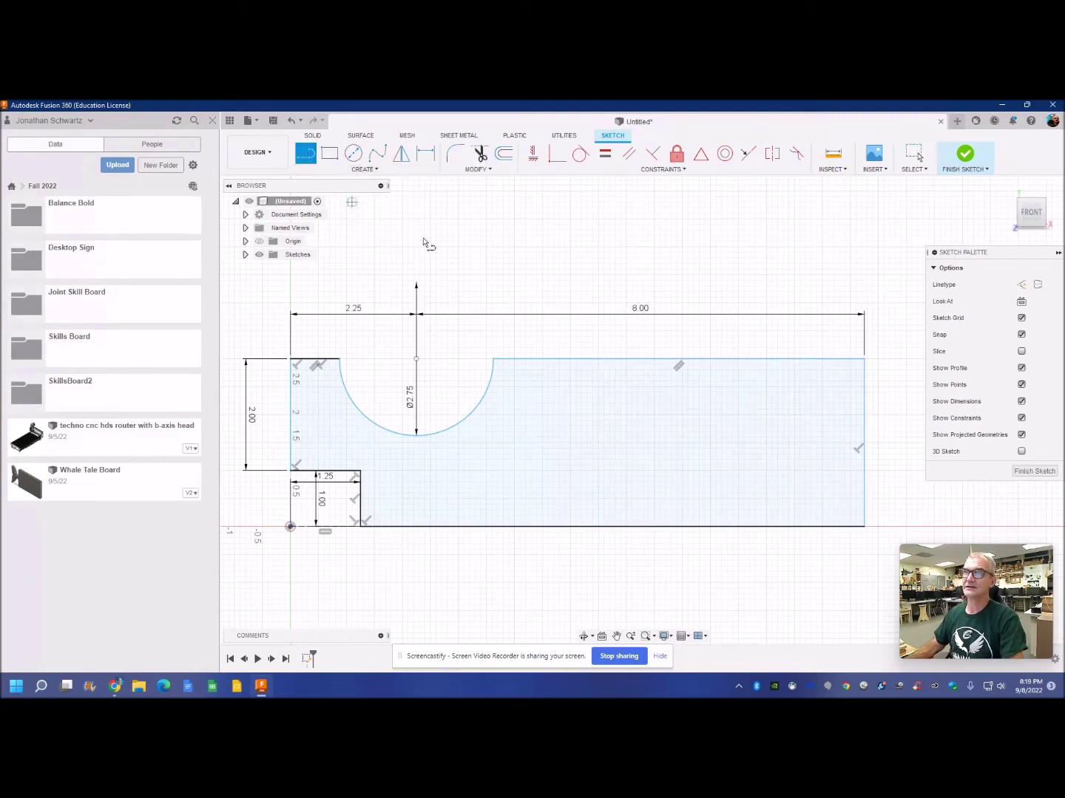
{"action": "left_click", "coordinate": [865, 361]}
{"action": "type", "text": "1"}
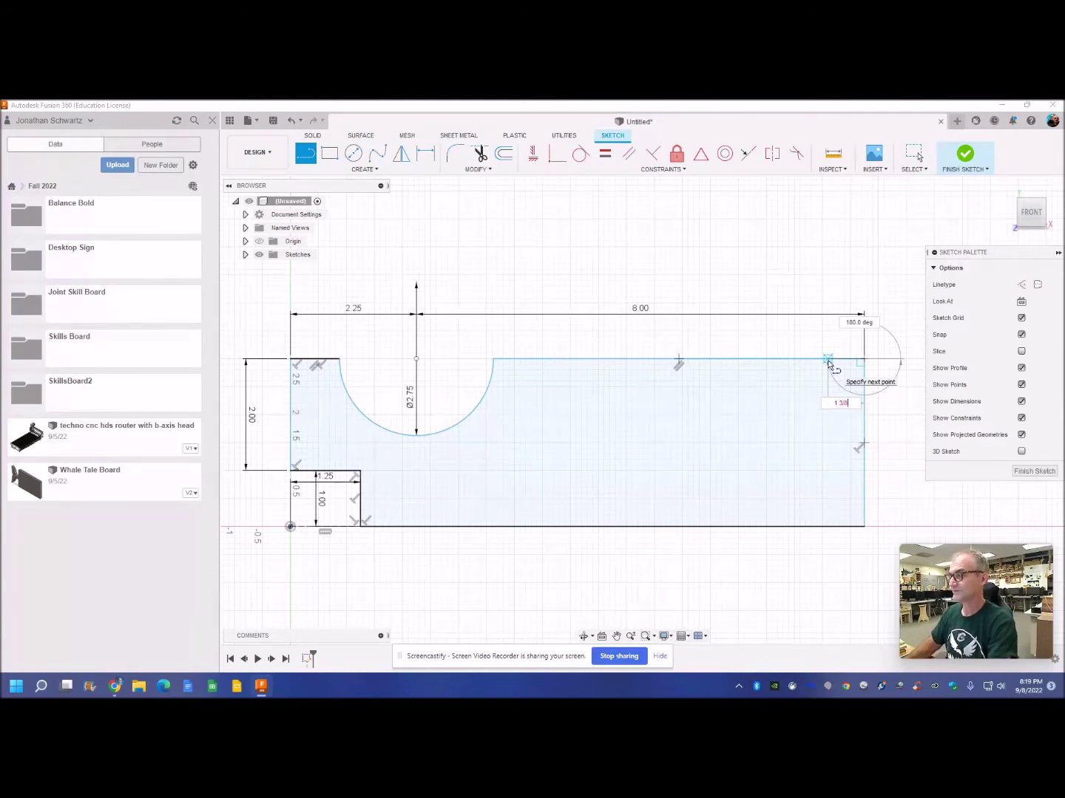
{"action": "type", "text": " 3/8"}
{"action": "key", "text": "Tab"}
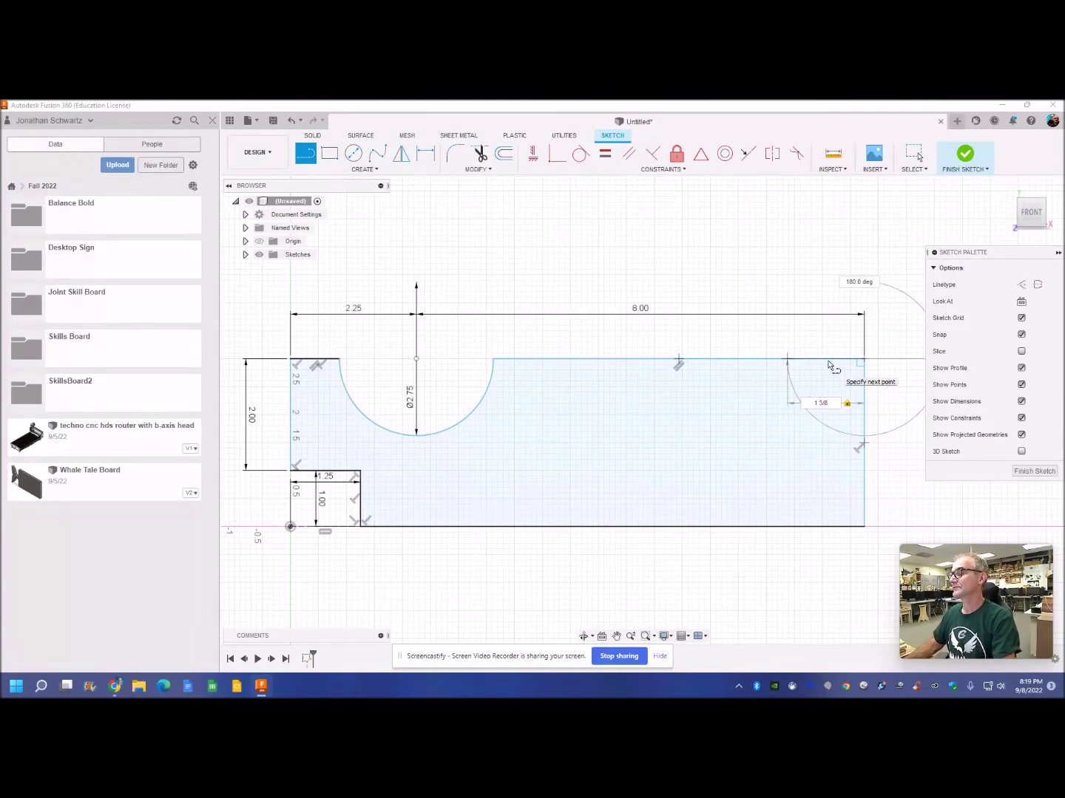
{"action": "key", "text": "Return"}
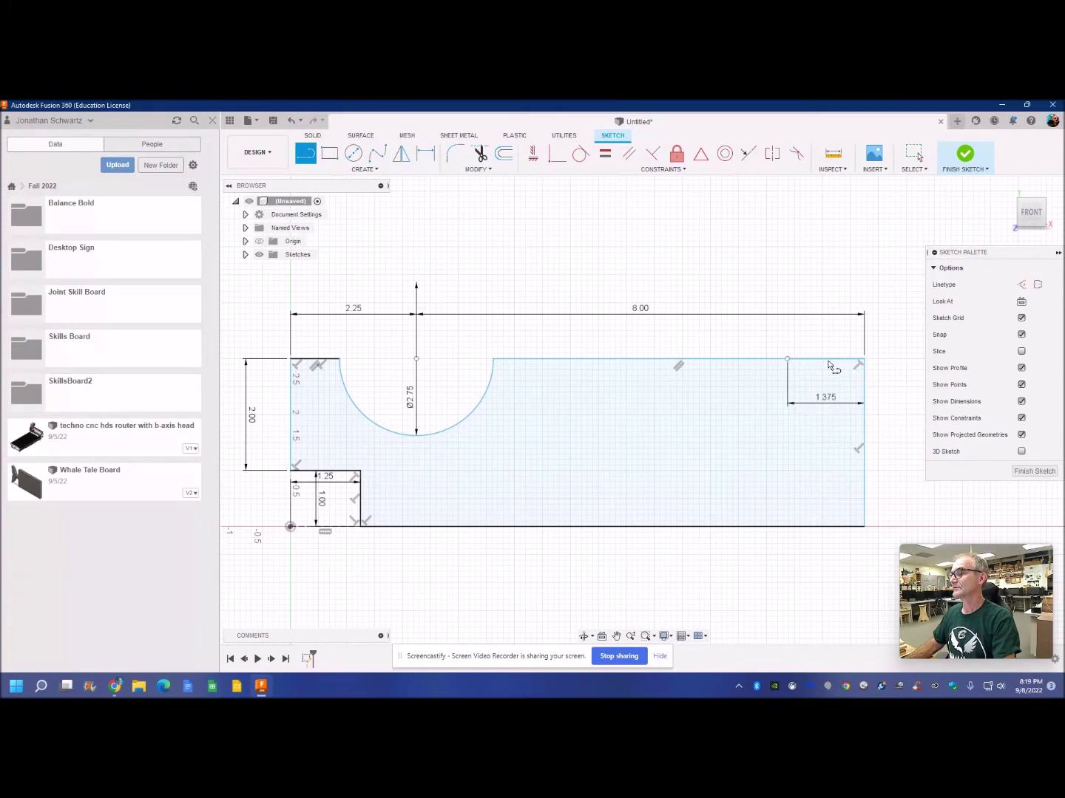
Add a 45° line slanting down from that line's end across the corner.
{"action": "left_click", "coordinate": [789, 360]}
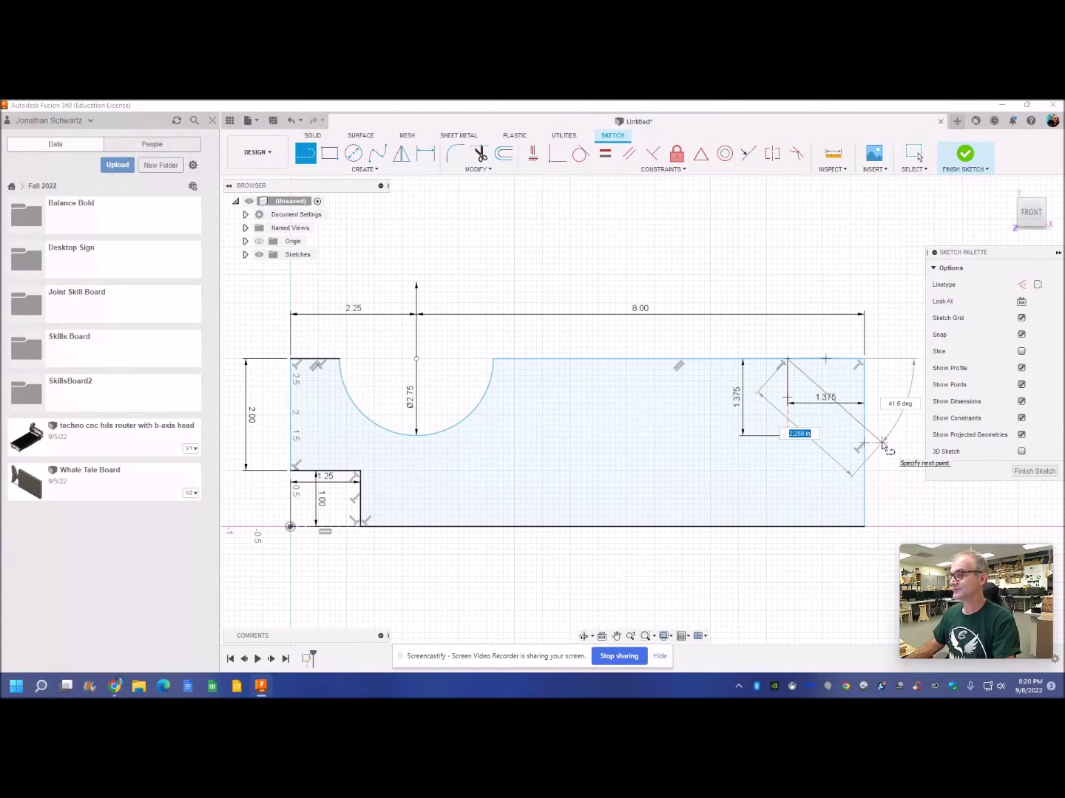
{"action": "key", "text": "Tab"}
{"action": "type", "text": "45"}
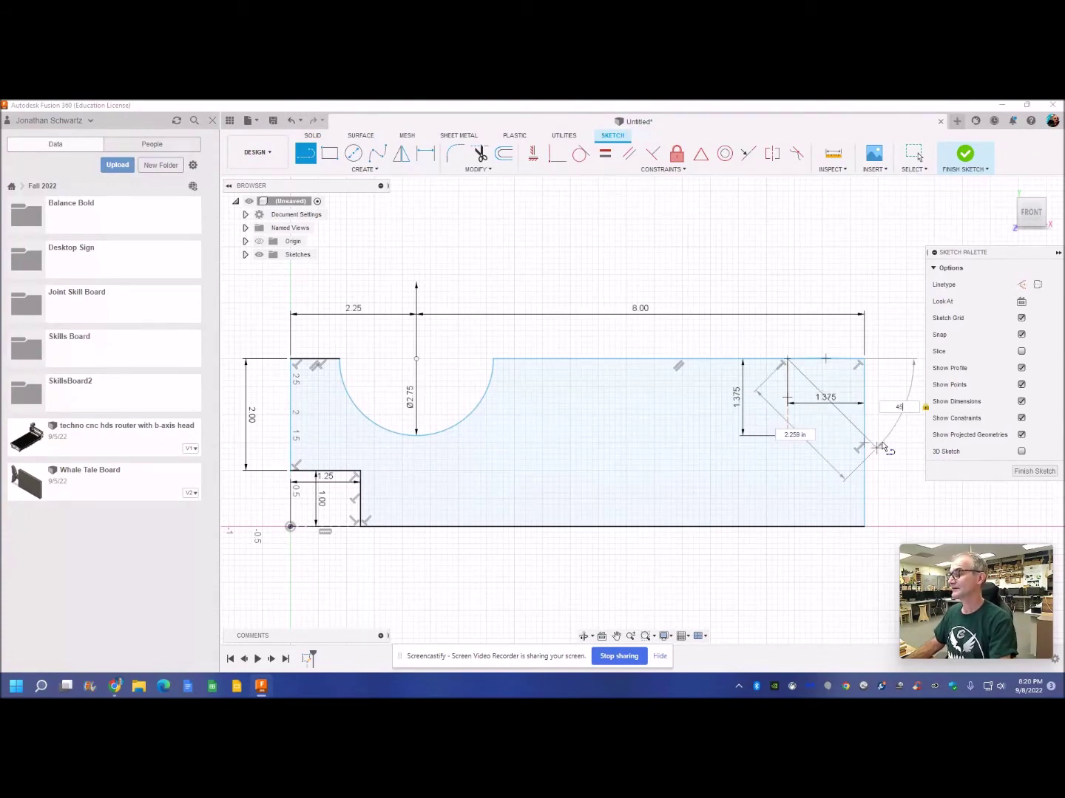
{"action": "left_click", "coordinate": [880, 447]}
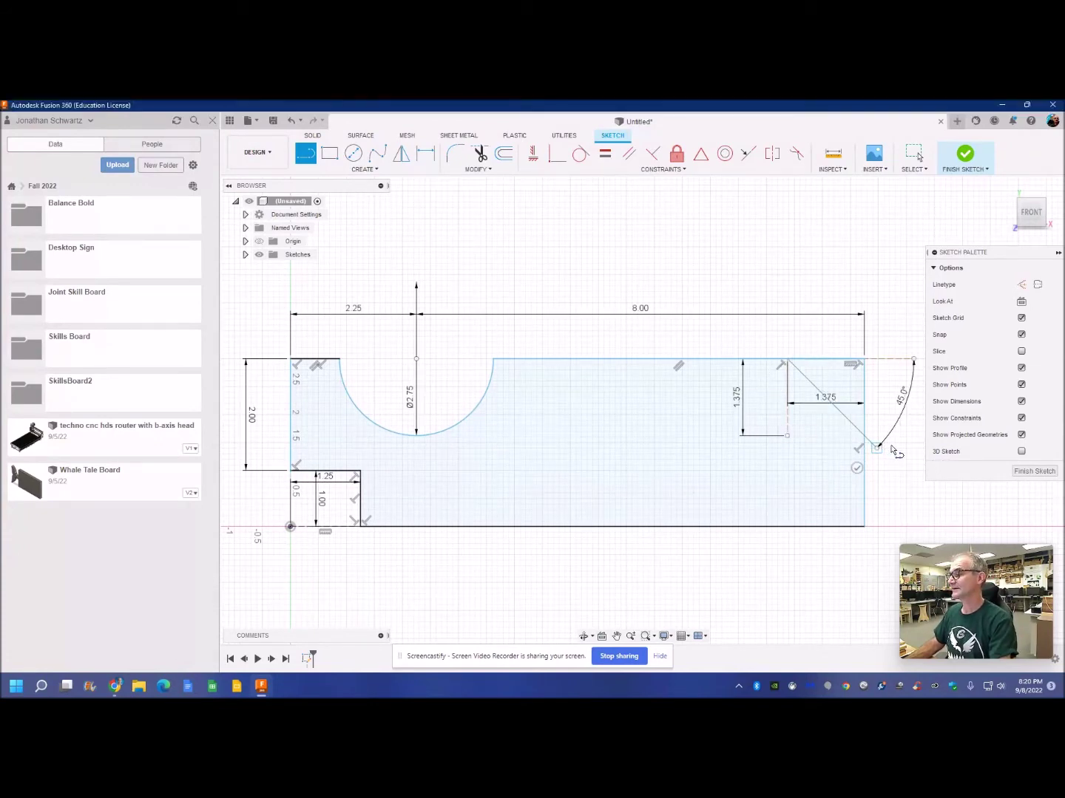
{"action": "right_click", "coordinate": [896, 482]}
{"action": "left_click", "coordinate": [932, 483]}
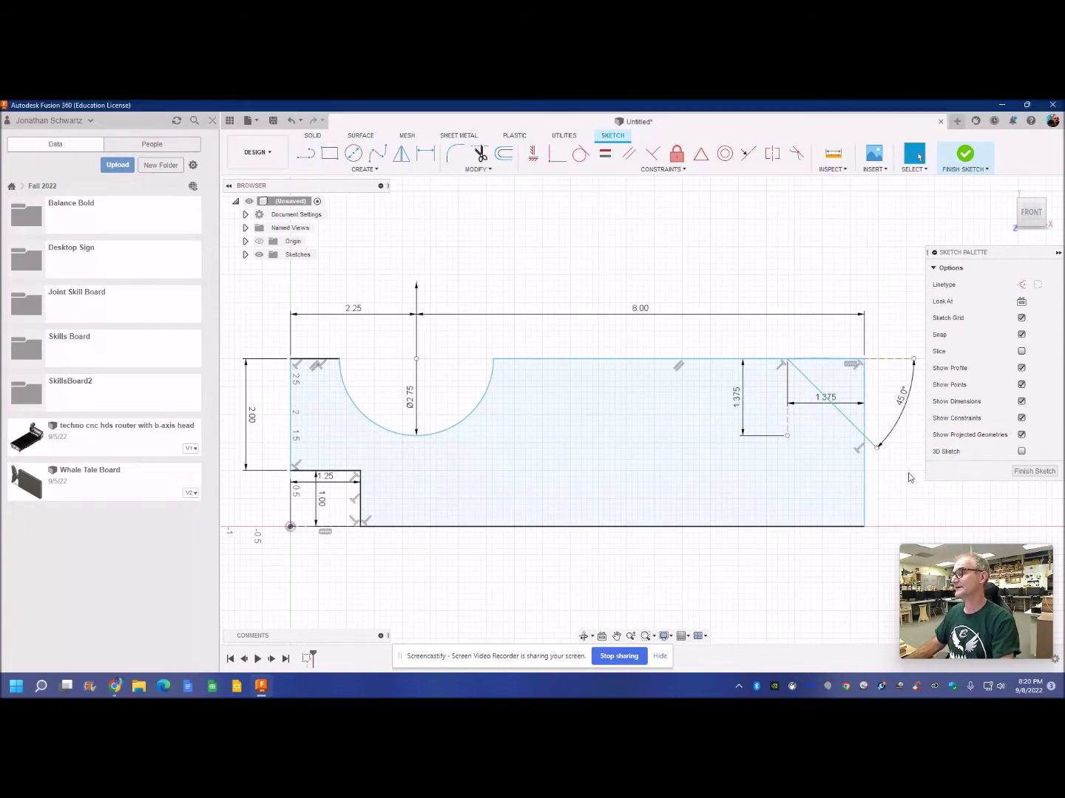
Trim the 45° line's overshoot, the right edge above it, and the top-edge pieces past the chamfer.
{"action": "left_click", "coordinate": [480, 153]}
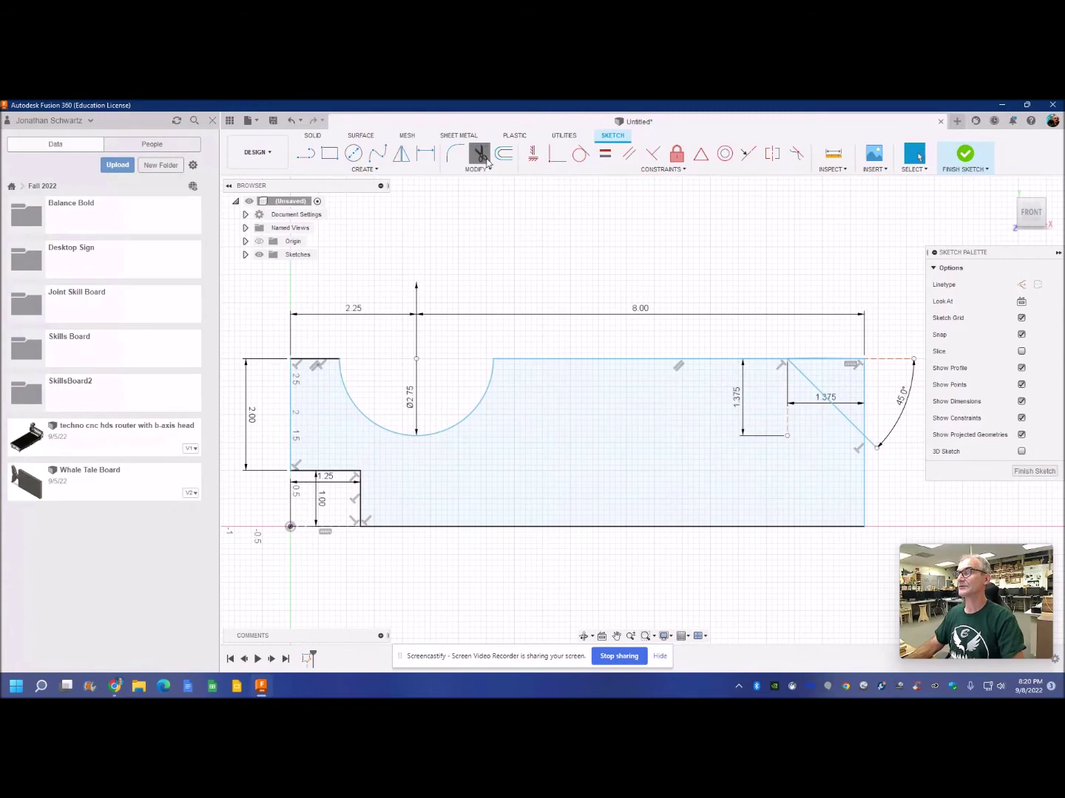
{"action": "left_click", "coordinate": [875, 446]}
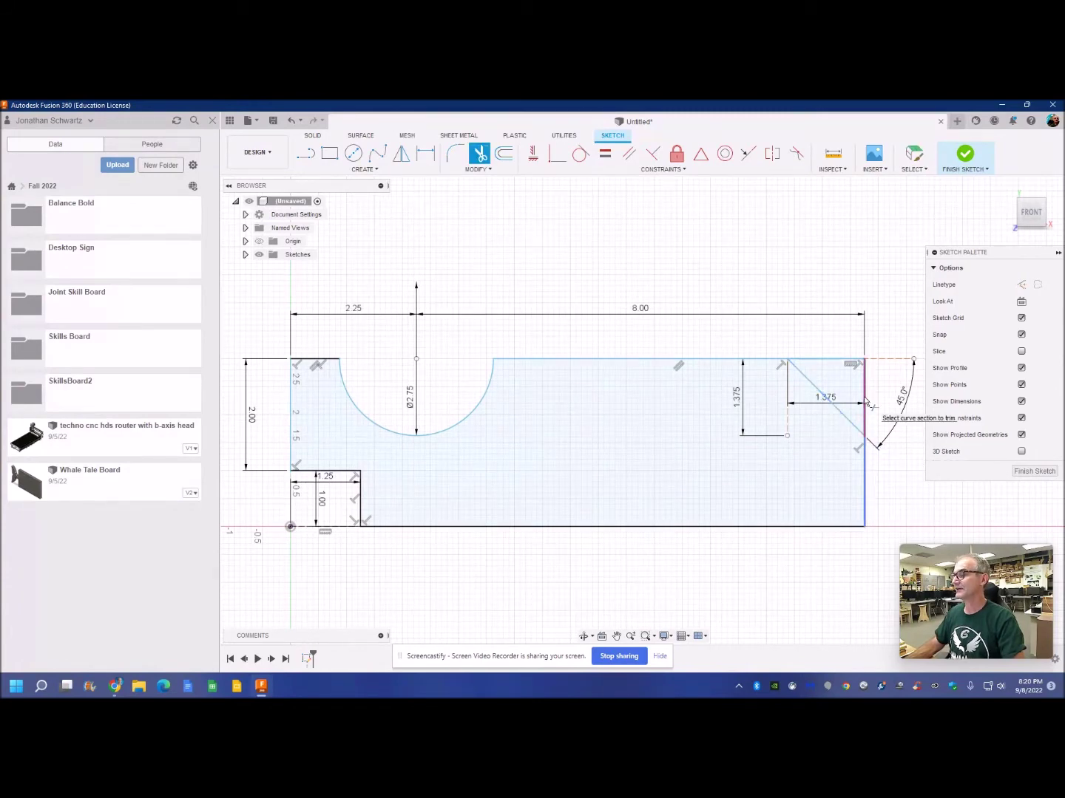
{"action": "left_click", "coordinate": [867, 402]}
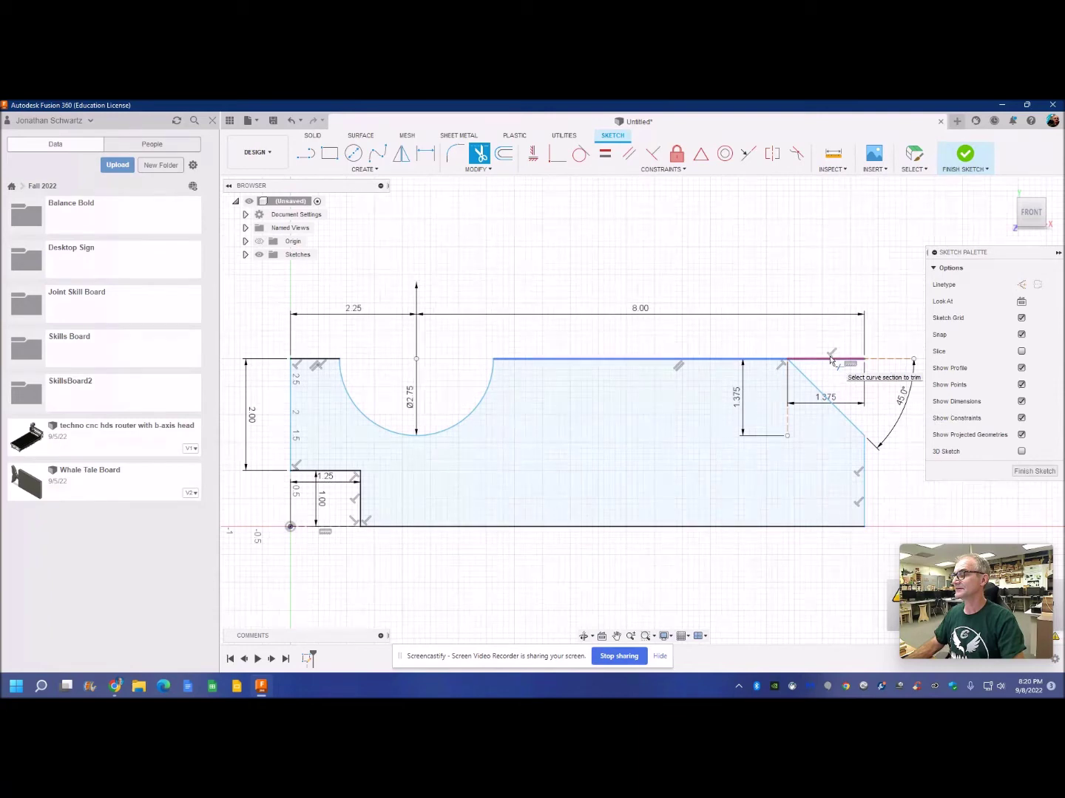
{"action": "left_click", "coordinate": [847, 363]}
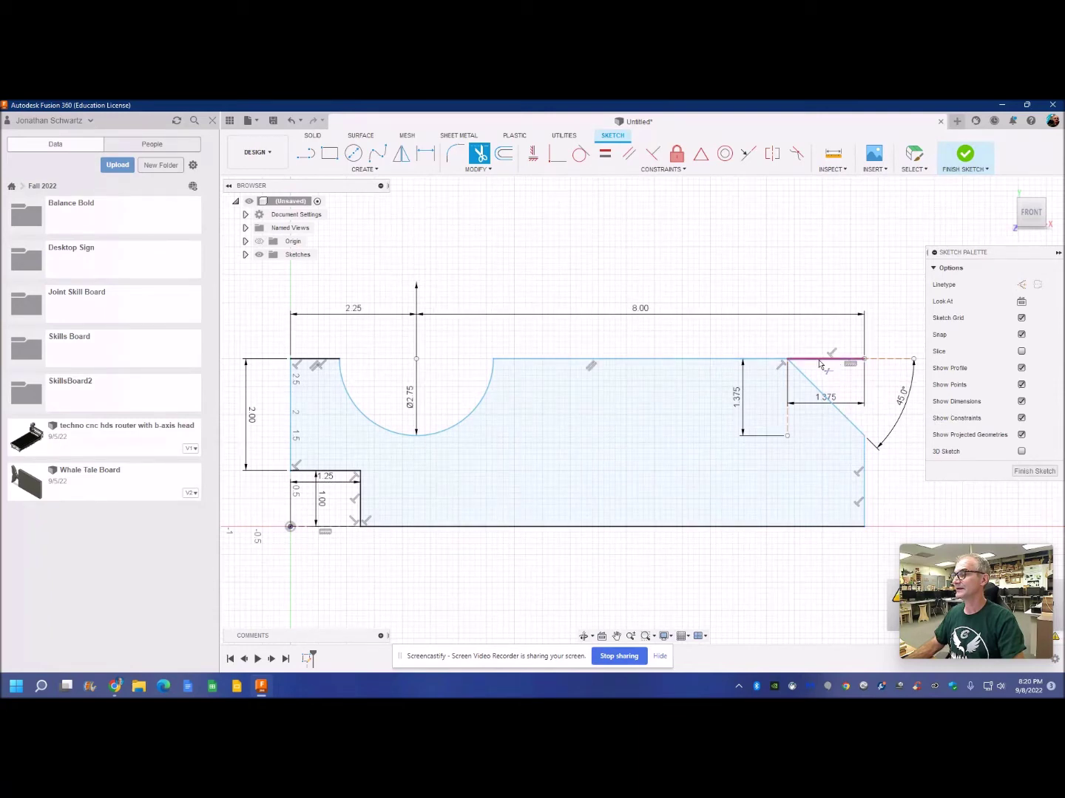
{"action": "left_click", "coordinate": [819, 363]}
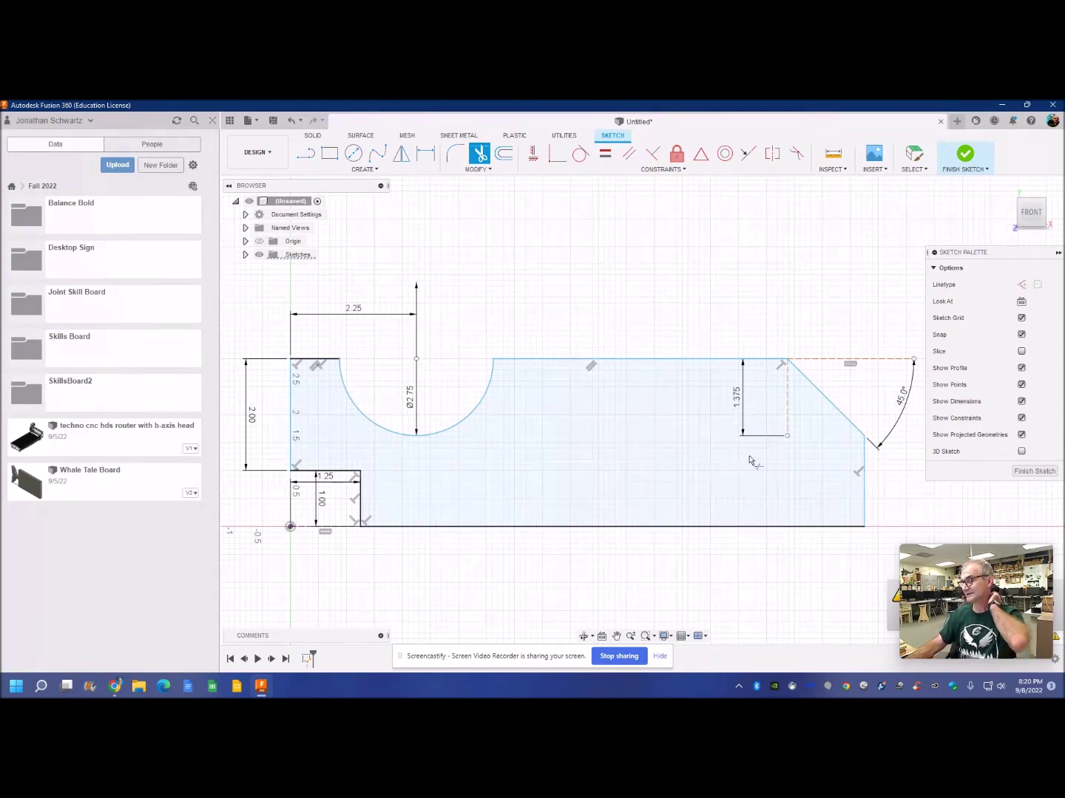
Draw a 4.75 × 2 inch construction rectangle from the block's bottom-right corner.
{"action": "key", "text": "r"}
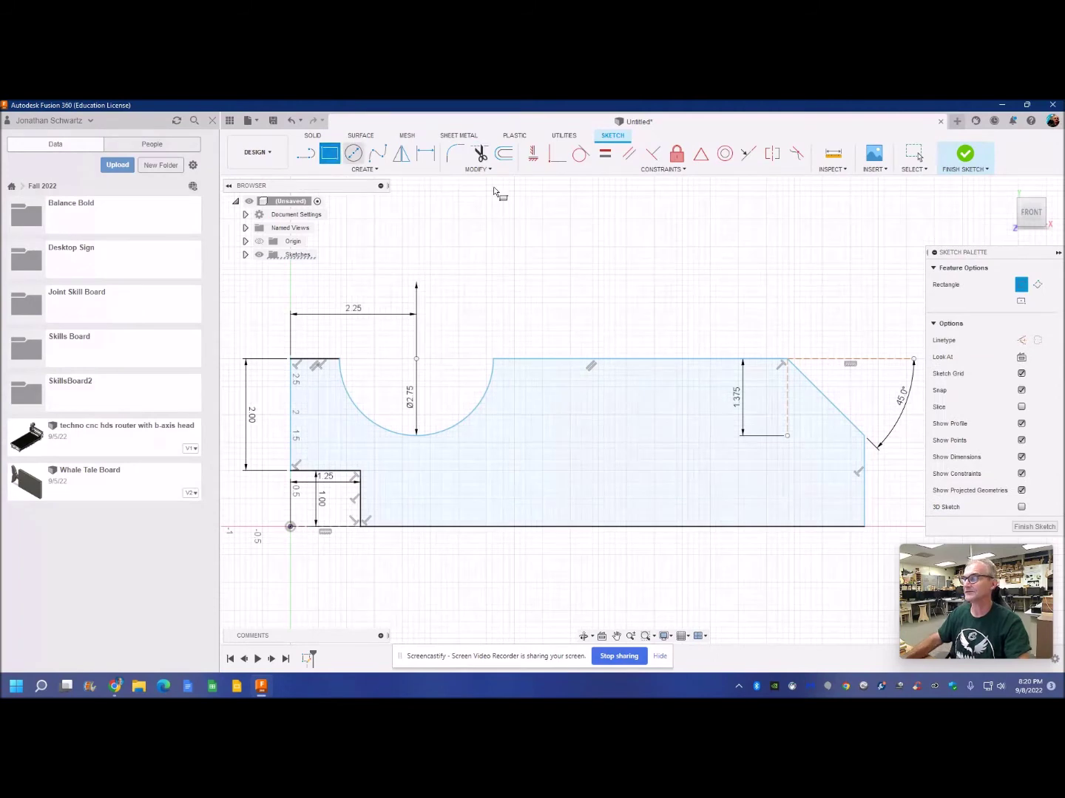
{"action": "left_click", "coordinate": [1023, 341]}
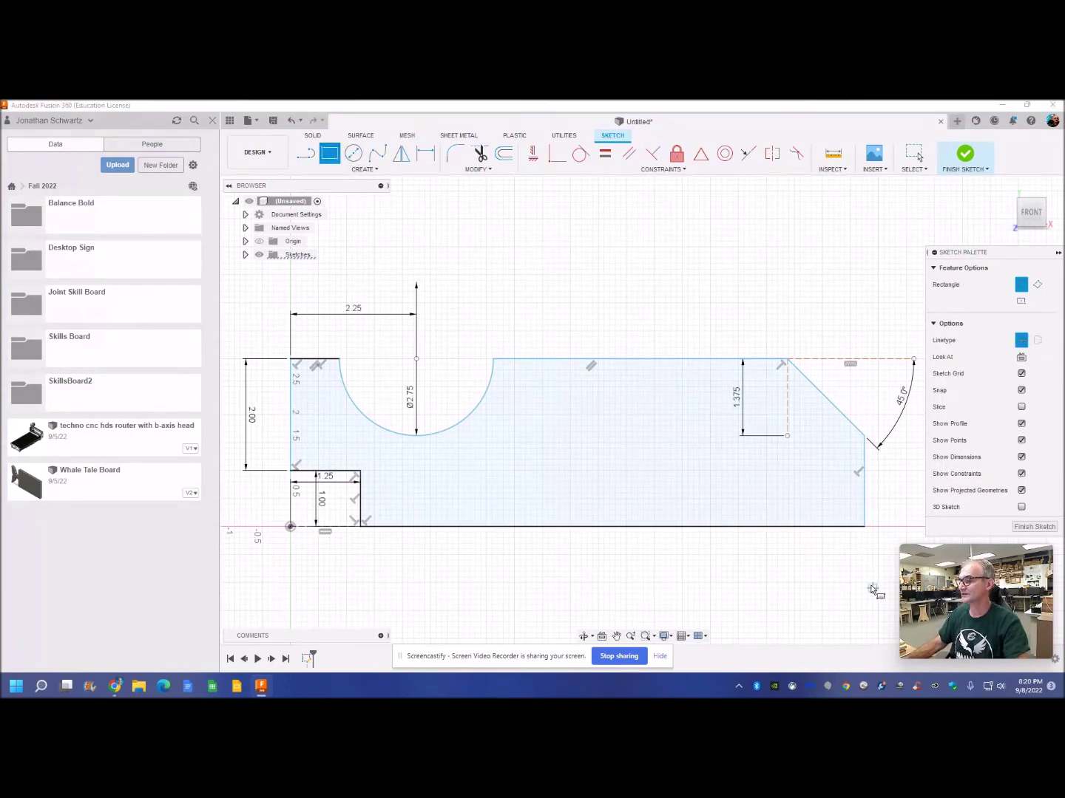
{"action": "left_click", "coordinate": [865, 527]}
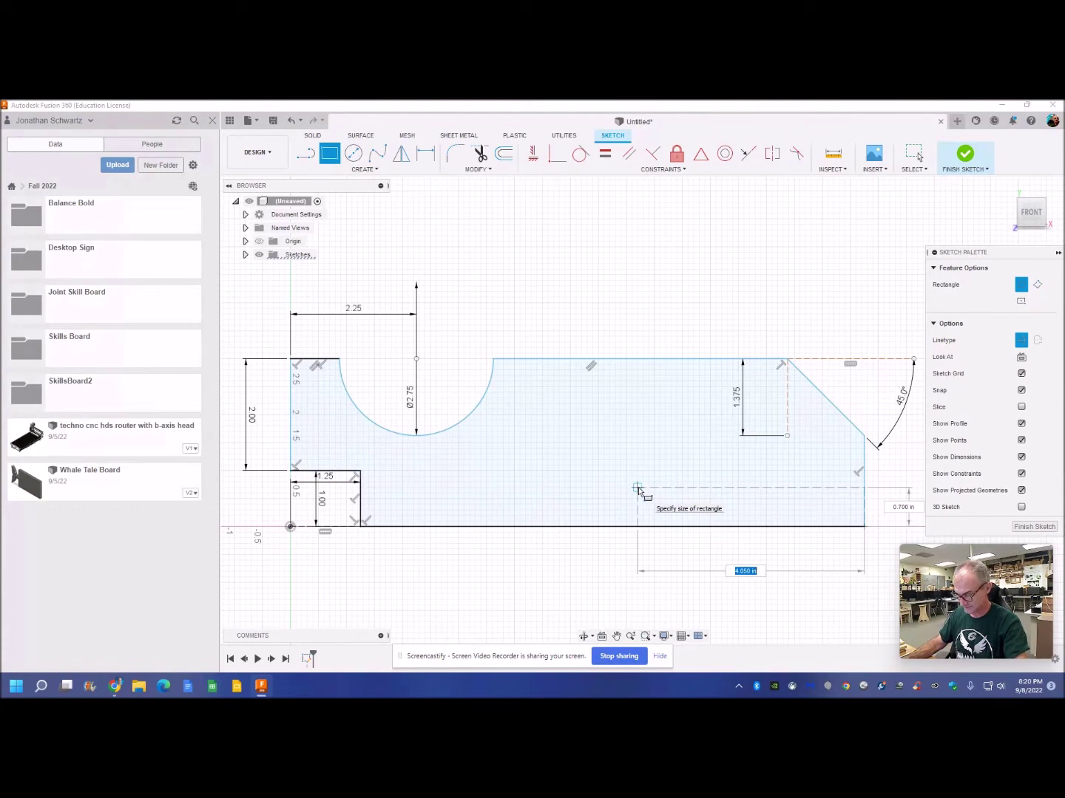
{"action": "type", "text": "4"}
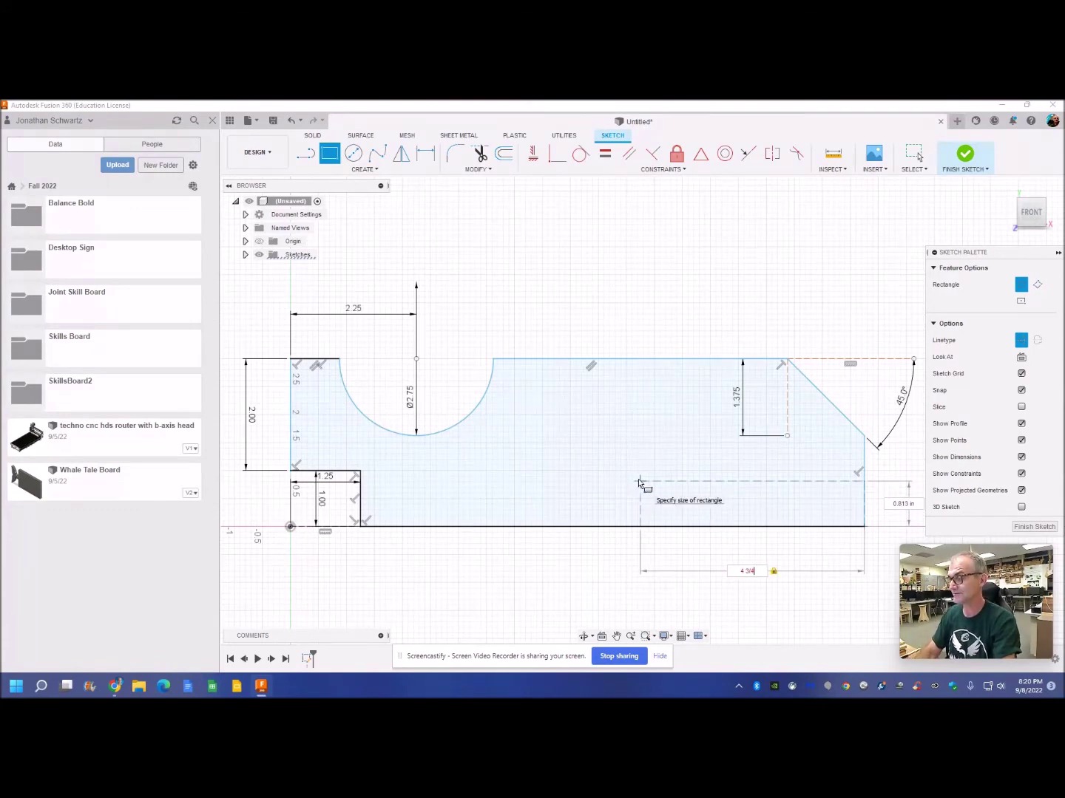
{"action": "type", "text": " 3/4"}
{"action": "key", "text": "Tab"}
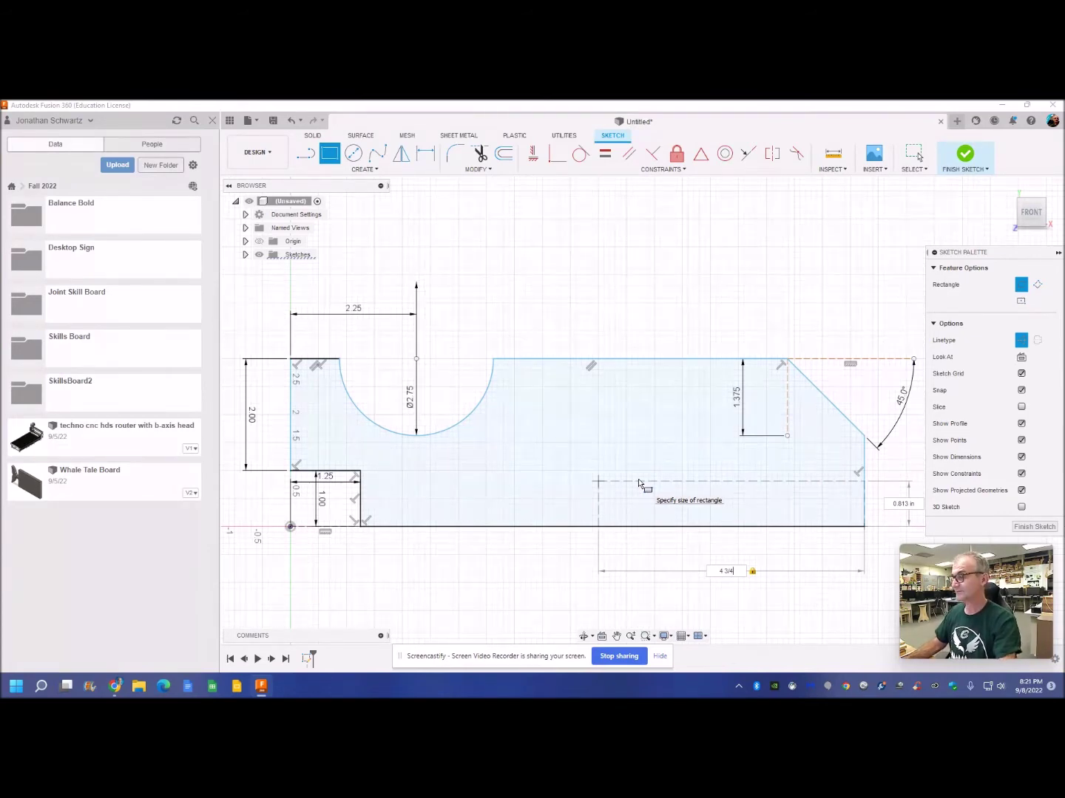
{"action": "key", "text": "Tab"}
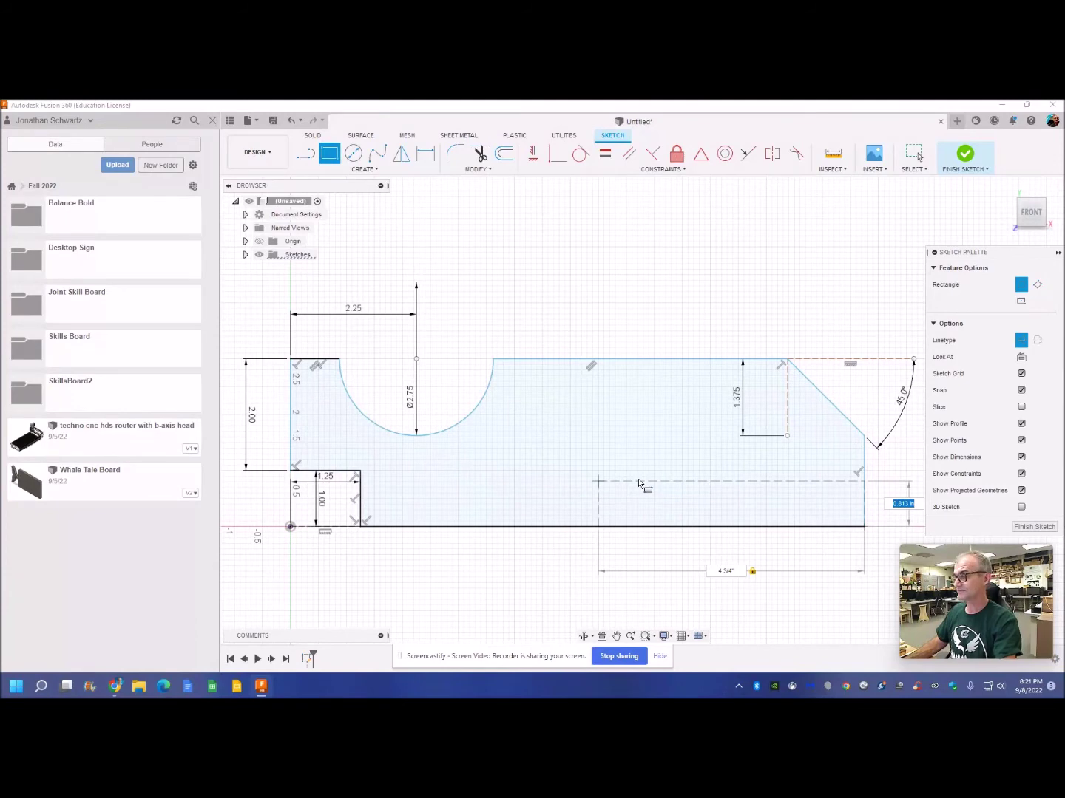
{"action": "type", "text": "2"}
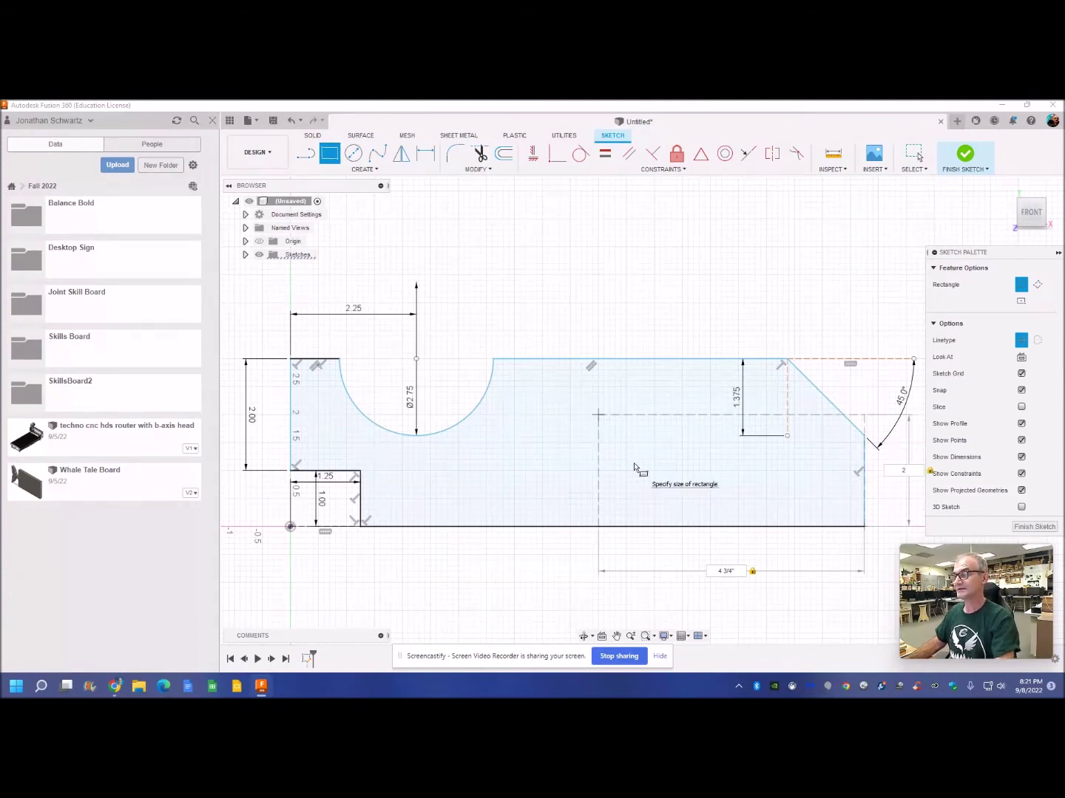
{"action": "key", "text": "Return"}
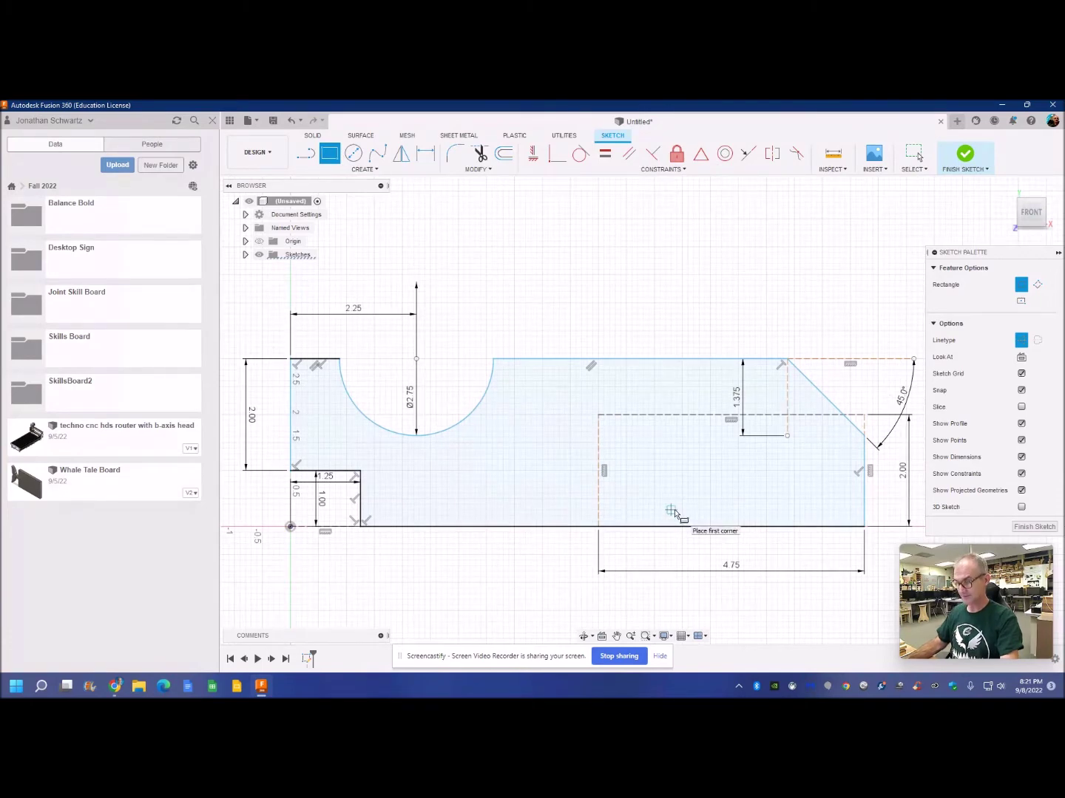
Add a 3.125 × 1.375 inch construction rectangle from the same bottom-right corner.
{"action": "left_click", "coordinate": [854, 528]}
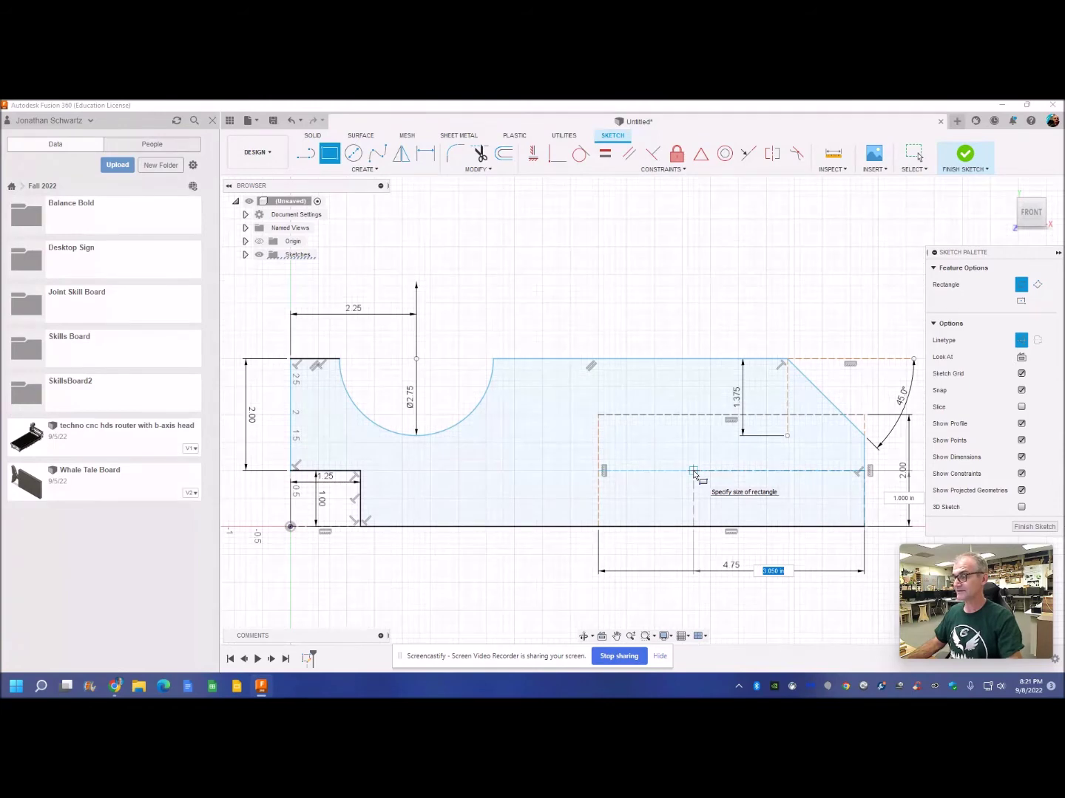
{"action": "type", "text": "3 1/8"}
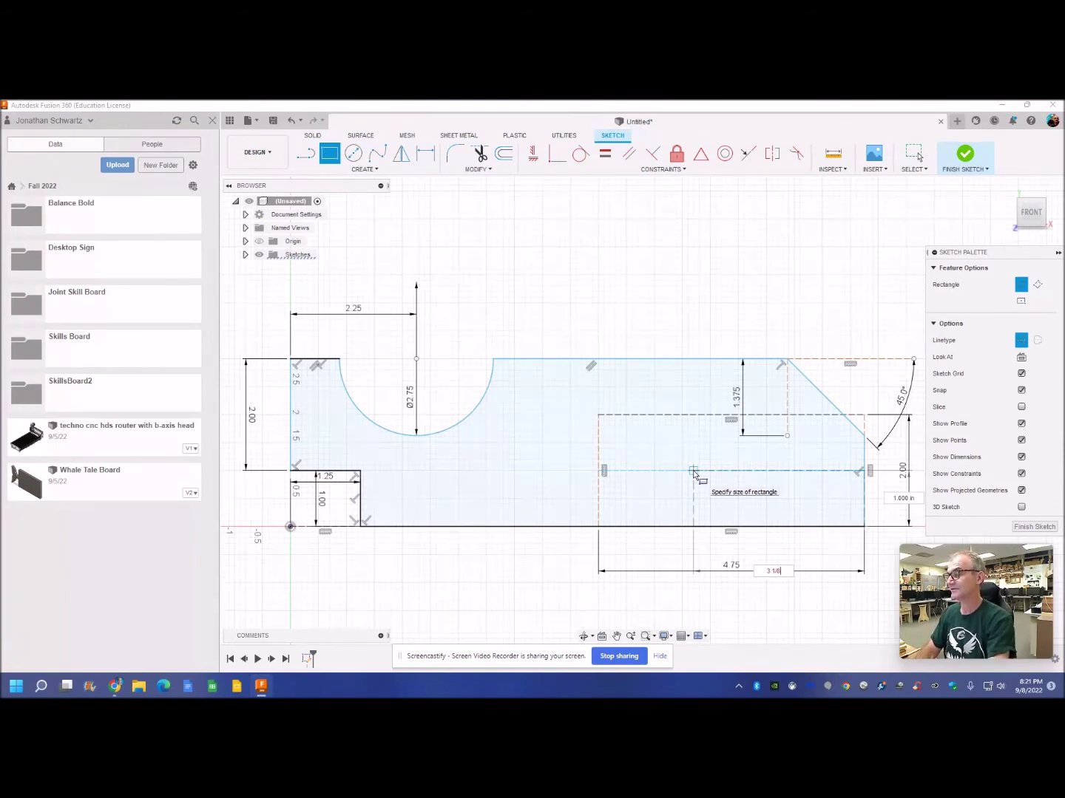
{"action": "key", "text": "Tab"}
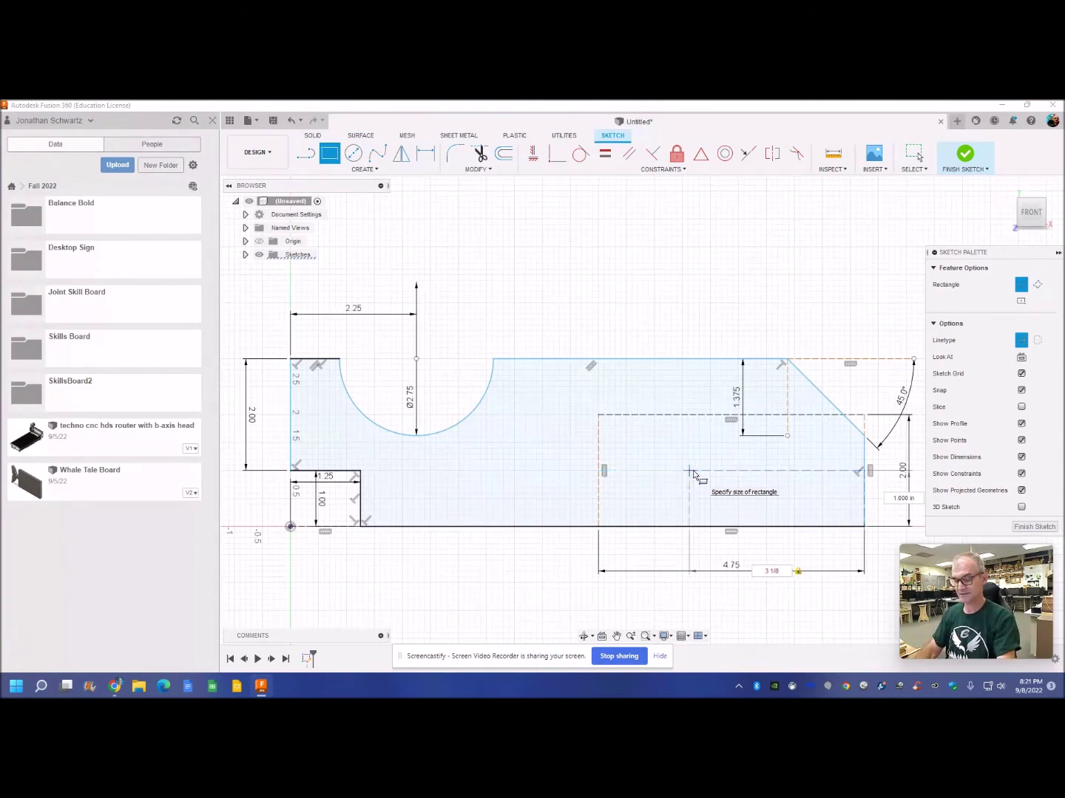
{"action": "key", "text": "Tab"}
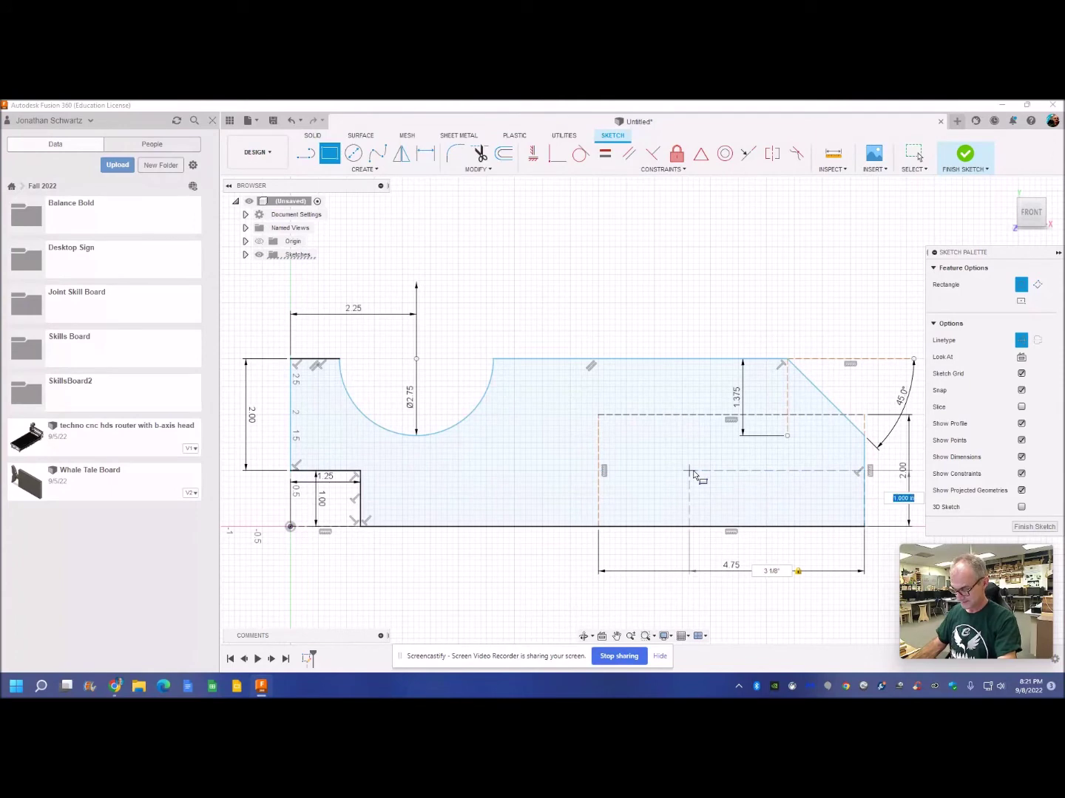
{"action": "type", "text": "1 3/8"}
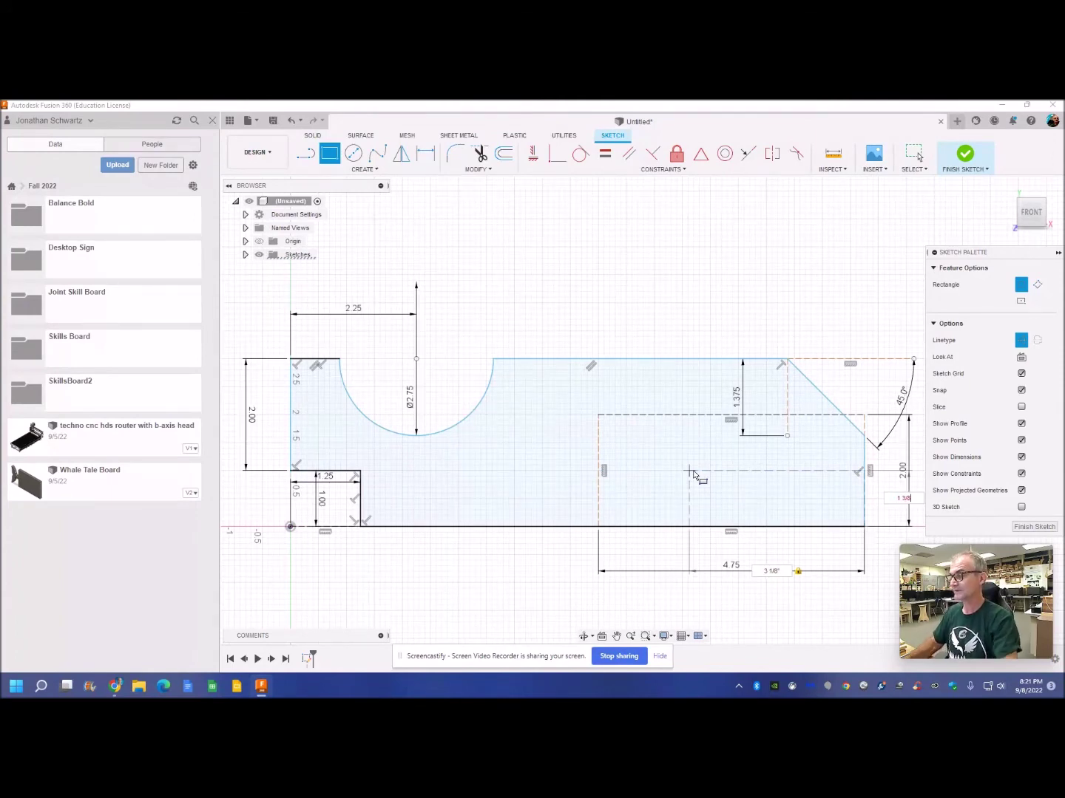
{"action": "key", "text": "Return"}
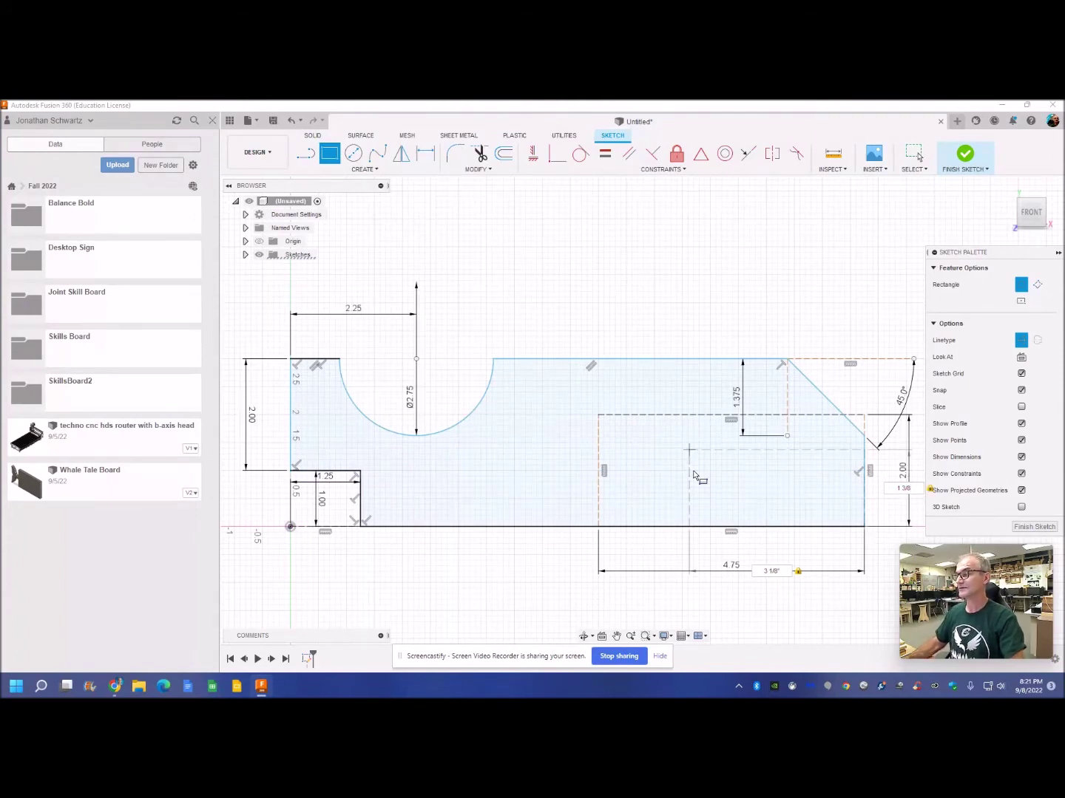
{"action": "left_click", "coordinate": [864, 527]}
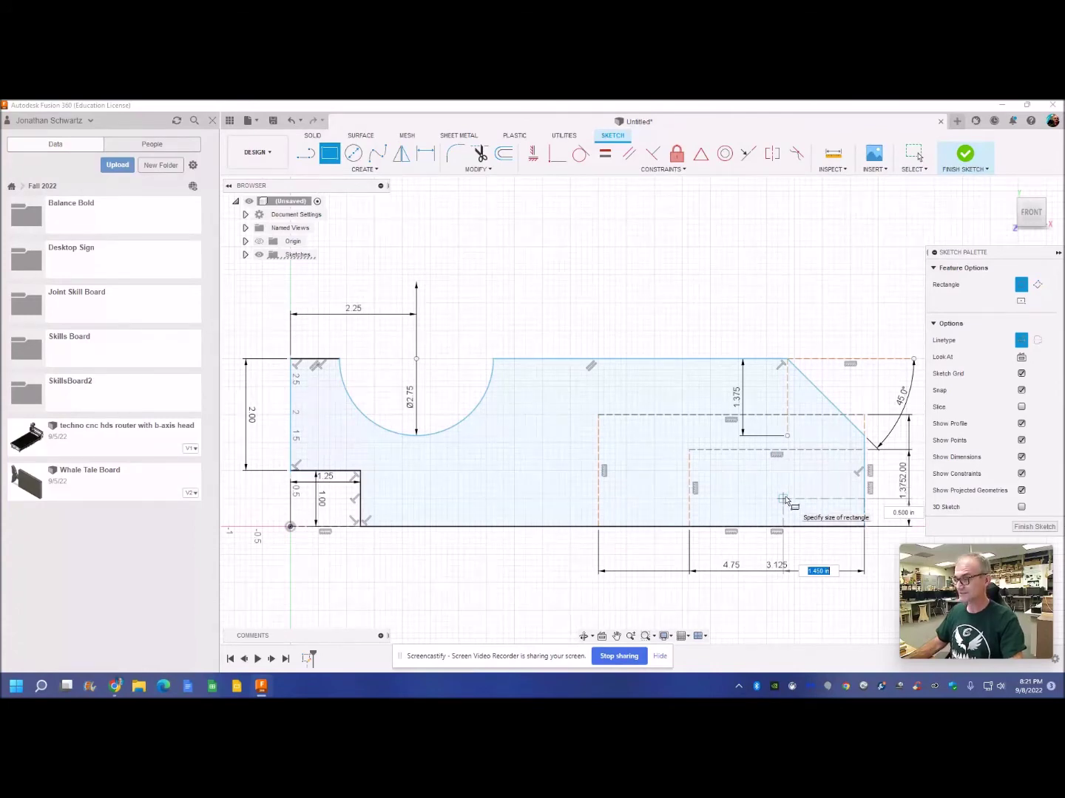
Complete the 1 7/8 × 1 inch construction rectangle at the bottom-right corner.
{"action": "type", "text": "1 7/8"}
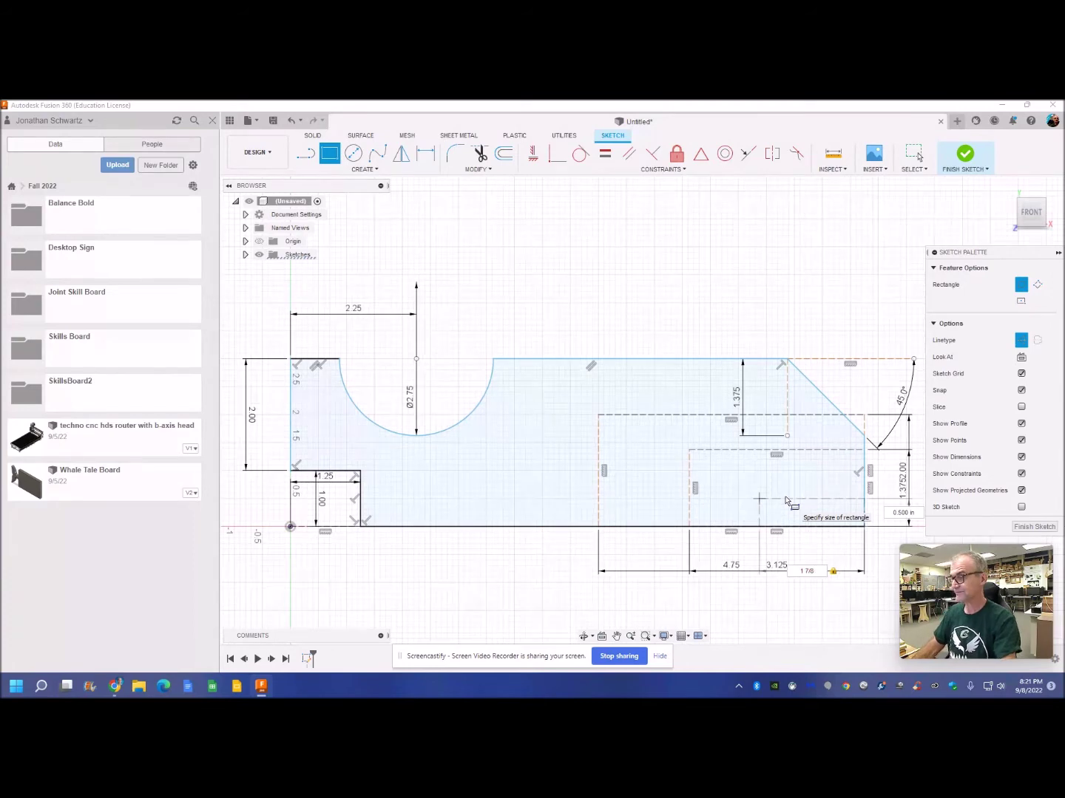
{"action": "key", "text": "Tab"}
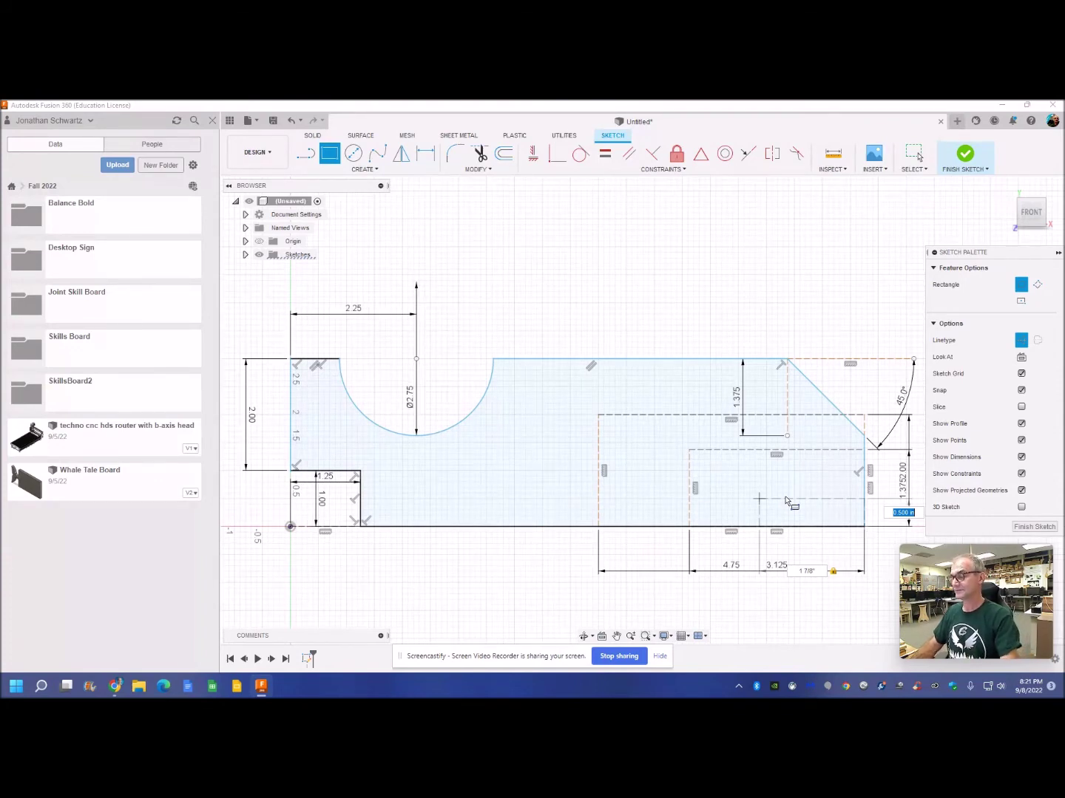
{"action": "type", "text": "1"}
{"action": "key", "text": "Return"}
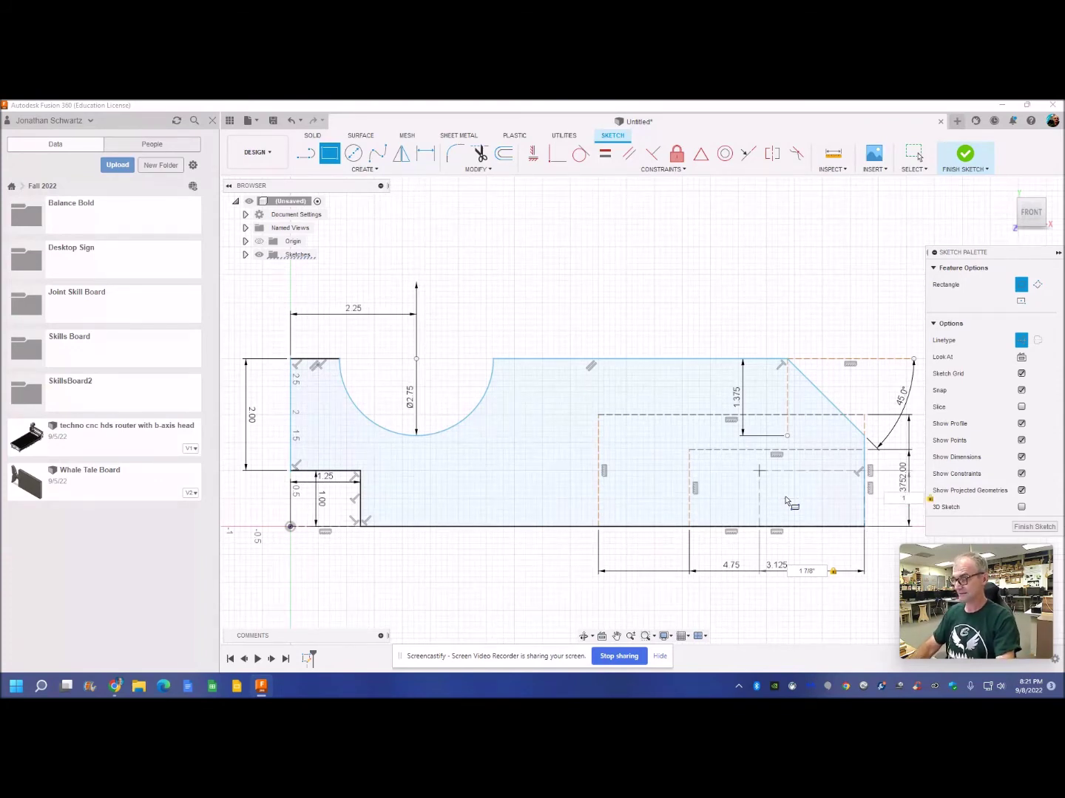
{"action": "key", "text": "Escape"}
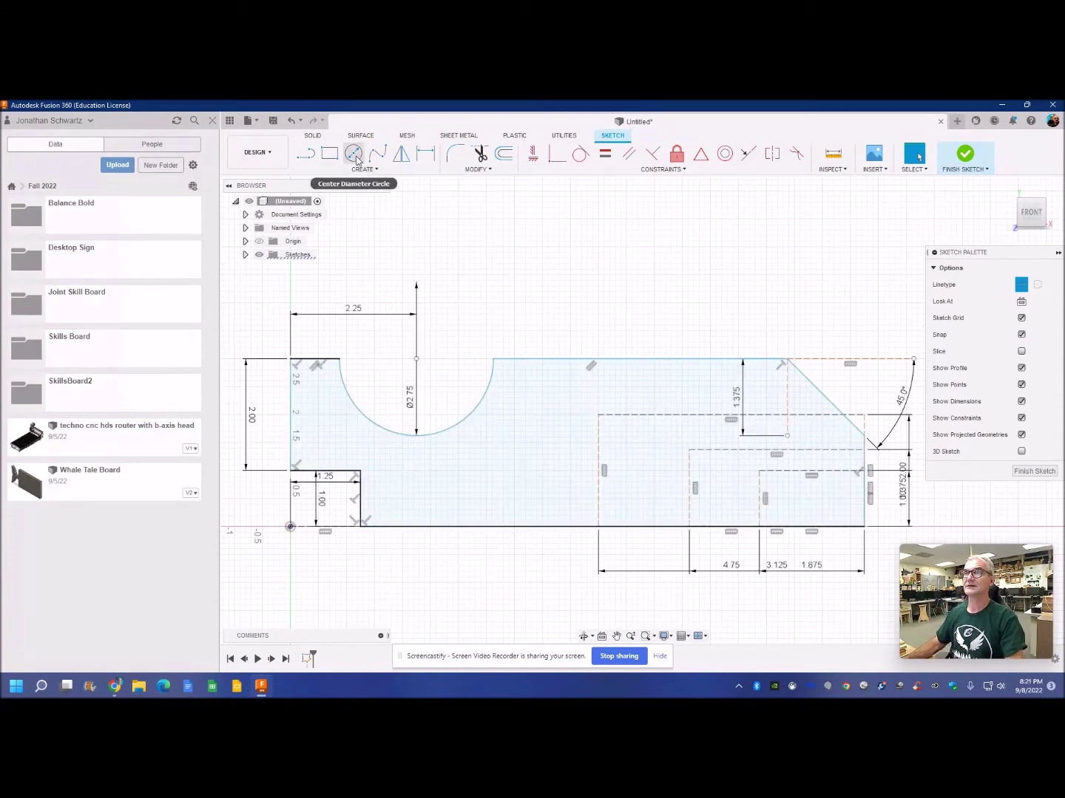
Add 1, 1/2 and 1/4 inch diameter holes at the three rectangles' top-left corners, then finish the sketch.
{"action": "key", "text": "c"}
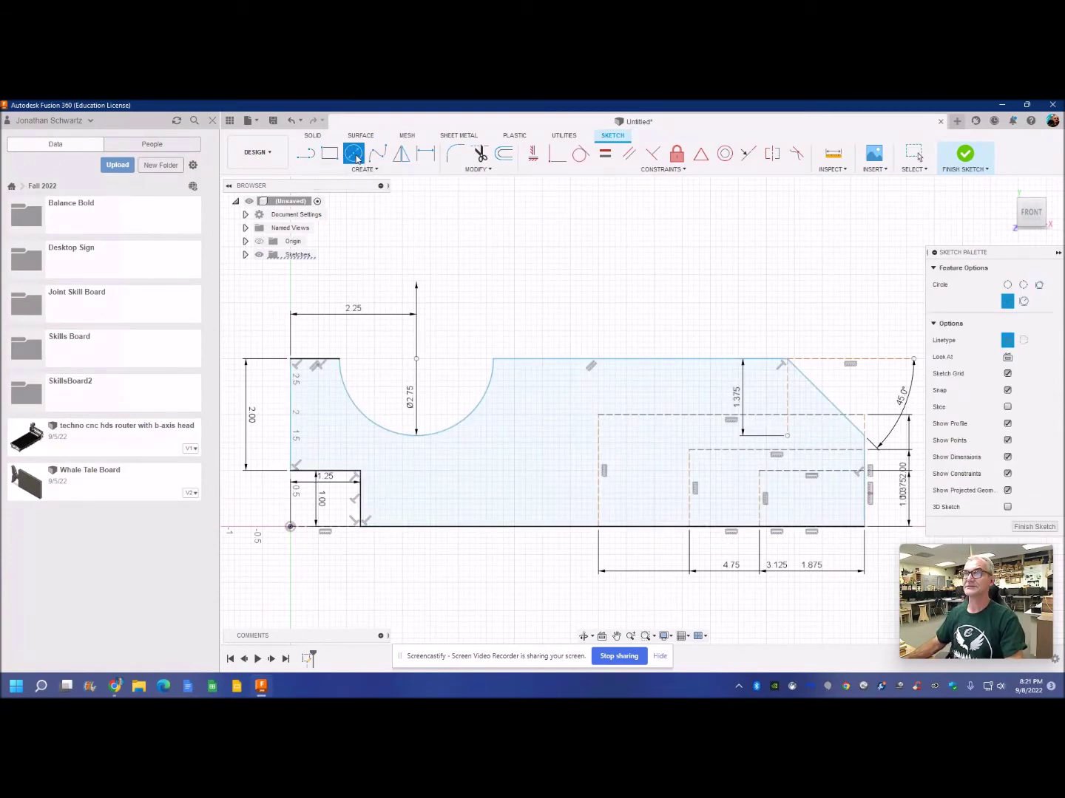
{"action": "left_click", "coordinate": [599, 415]}
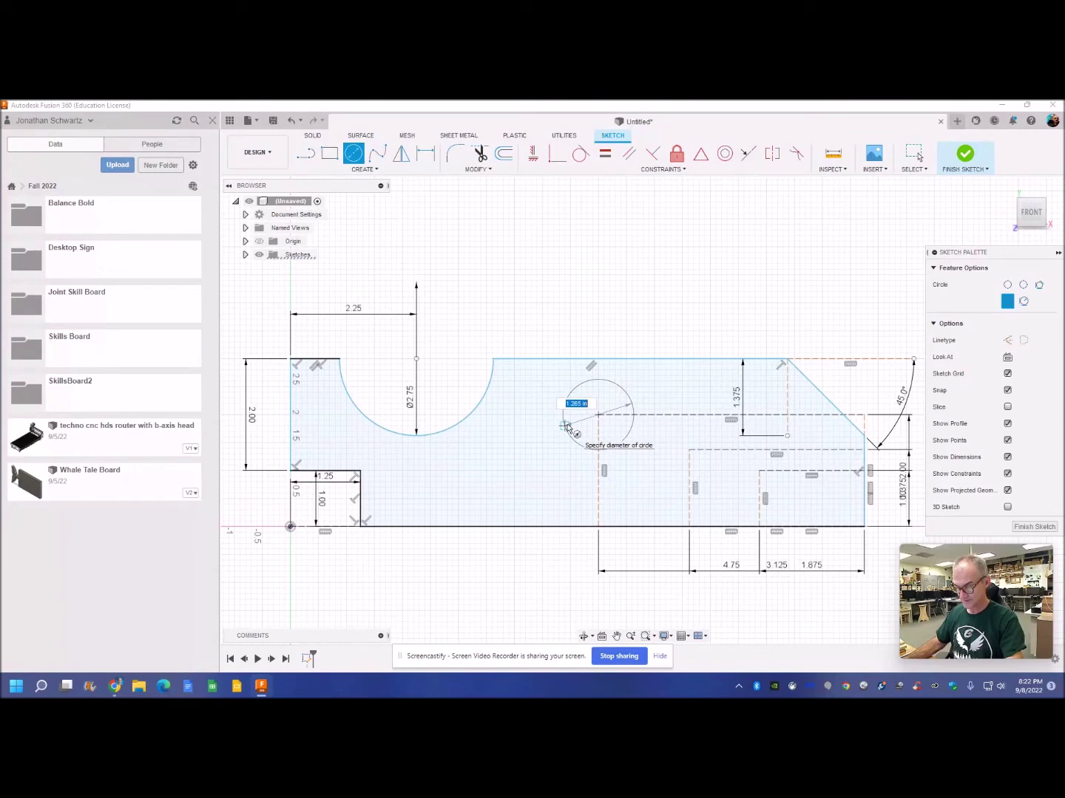
{"action": "type", "text": "1"}
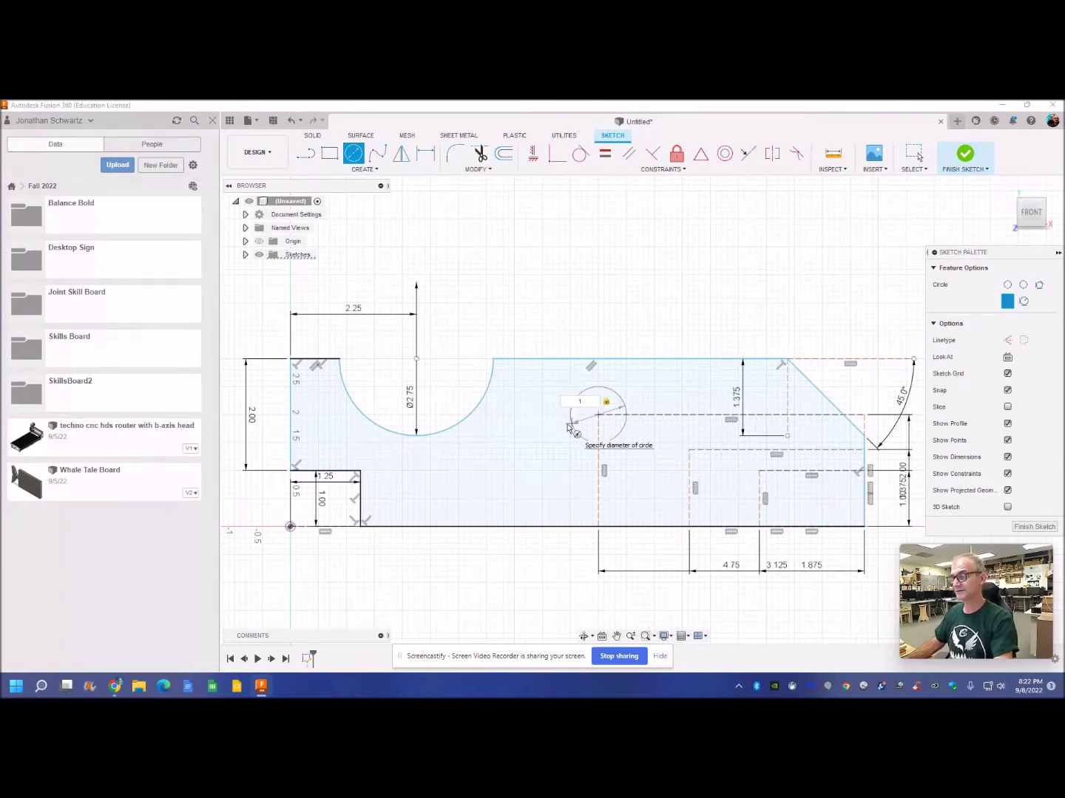
{"action": "key", "text": "Return"}
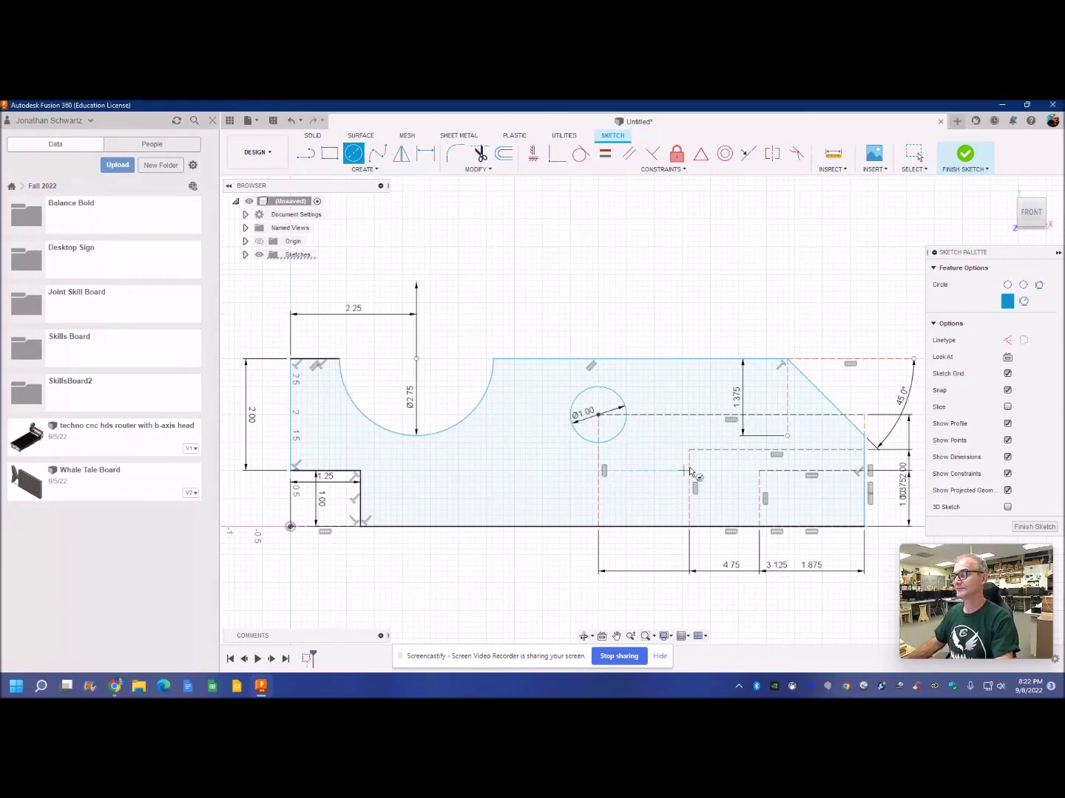
{"action": "left_click", "coordinate": [690, 450]}
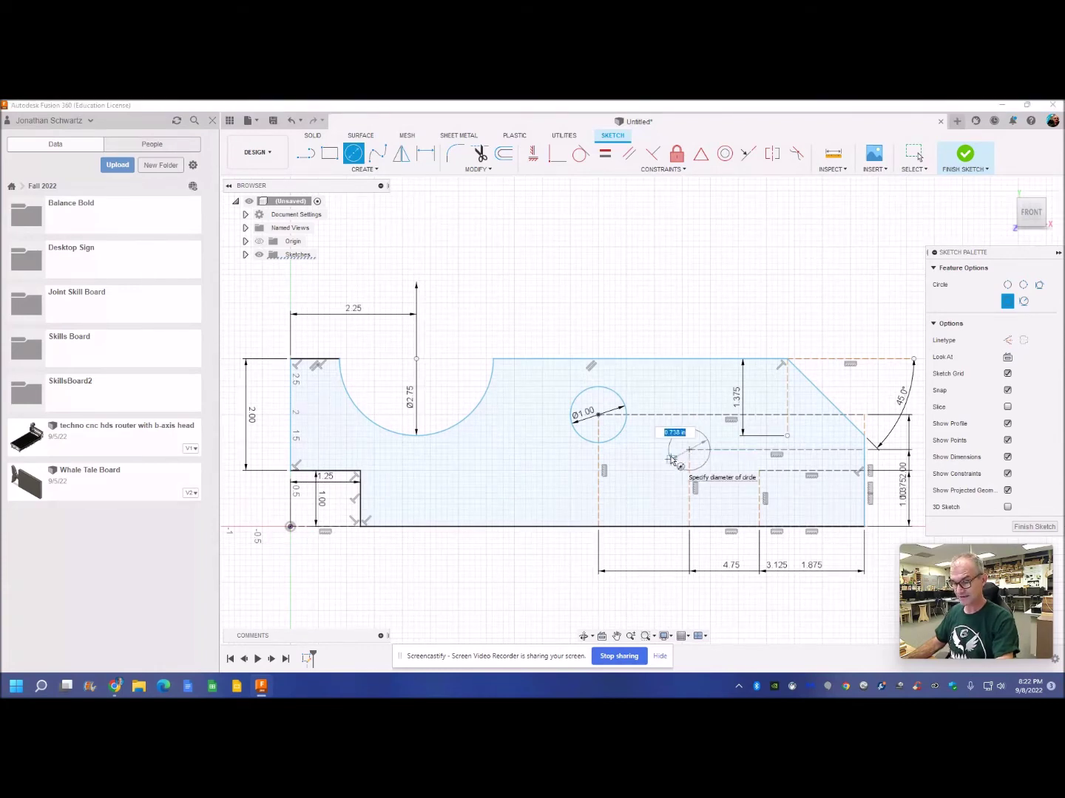
{"action": "type", "text": "1/2"}
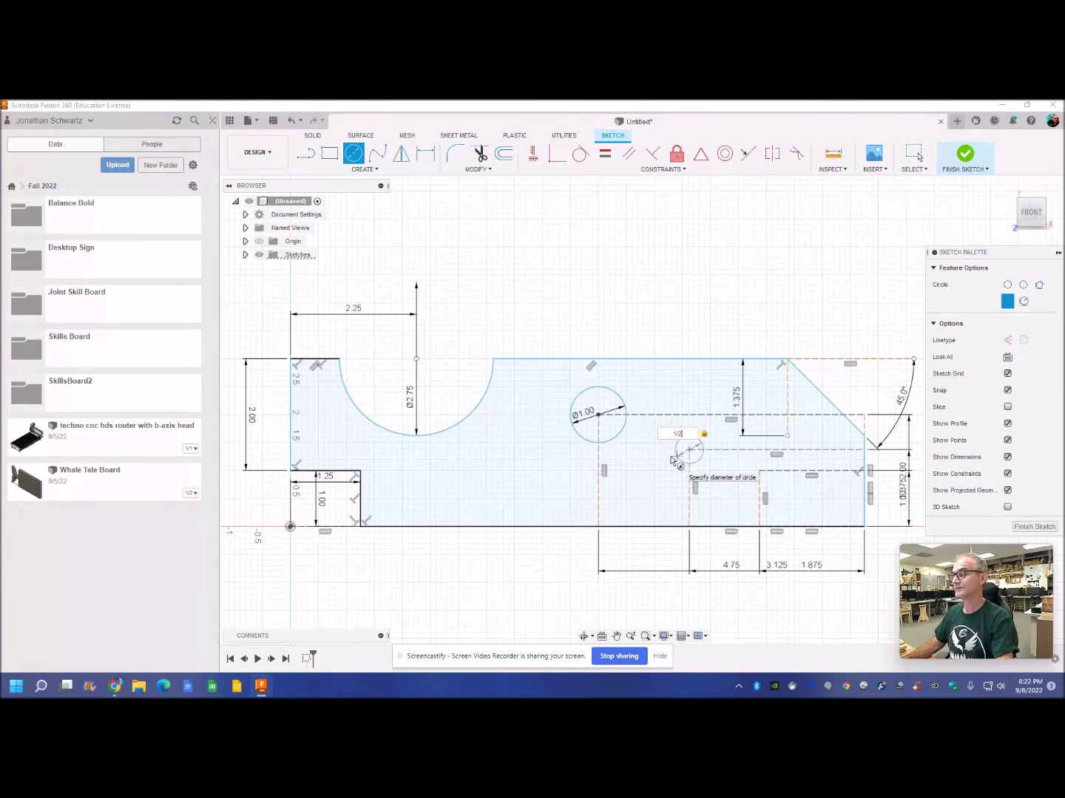
{"action": "key", "text": "Return"}
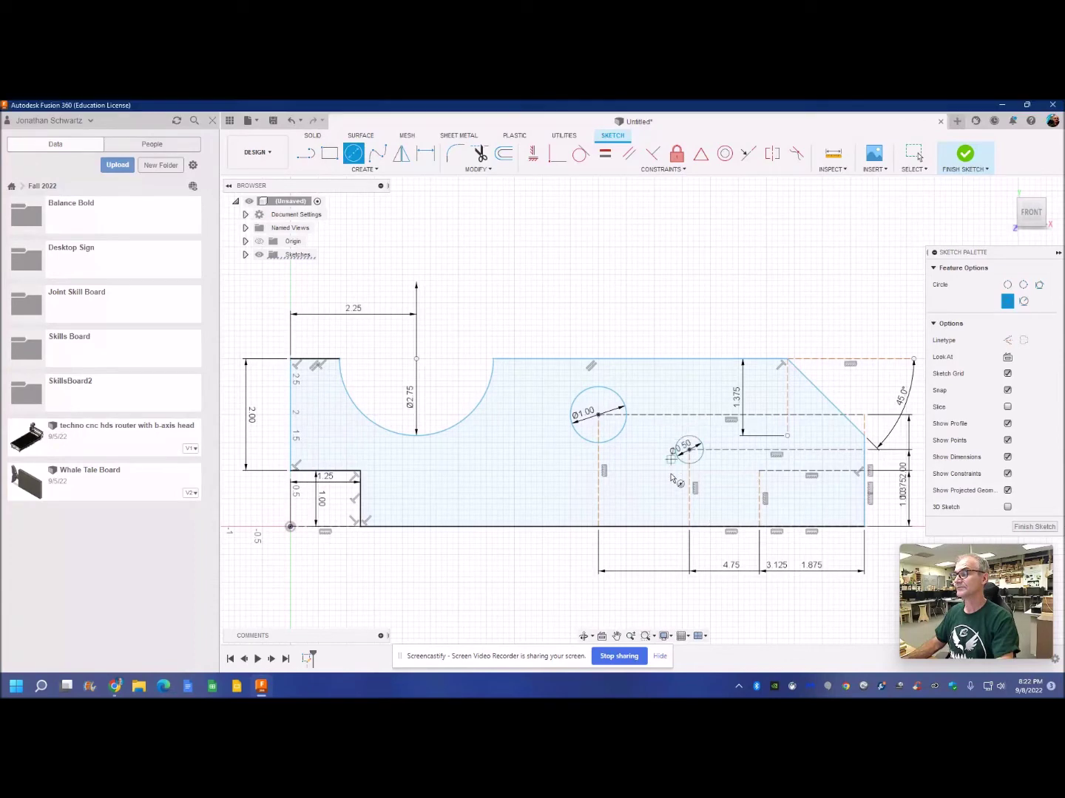
{"action": "left_click", "coordinate": [760, 471]}
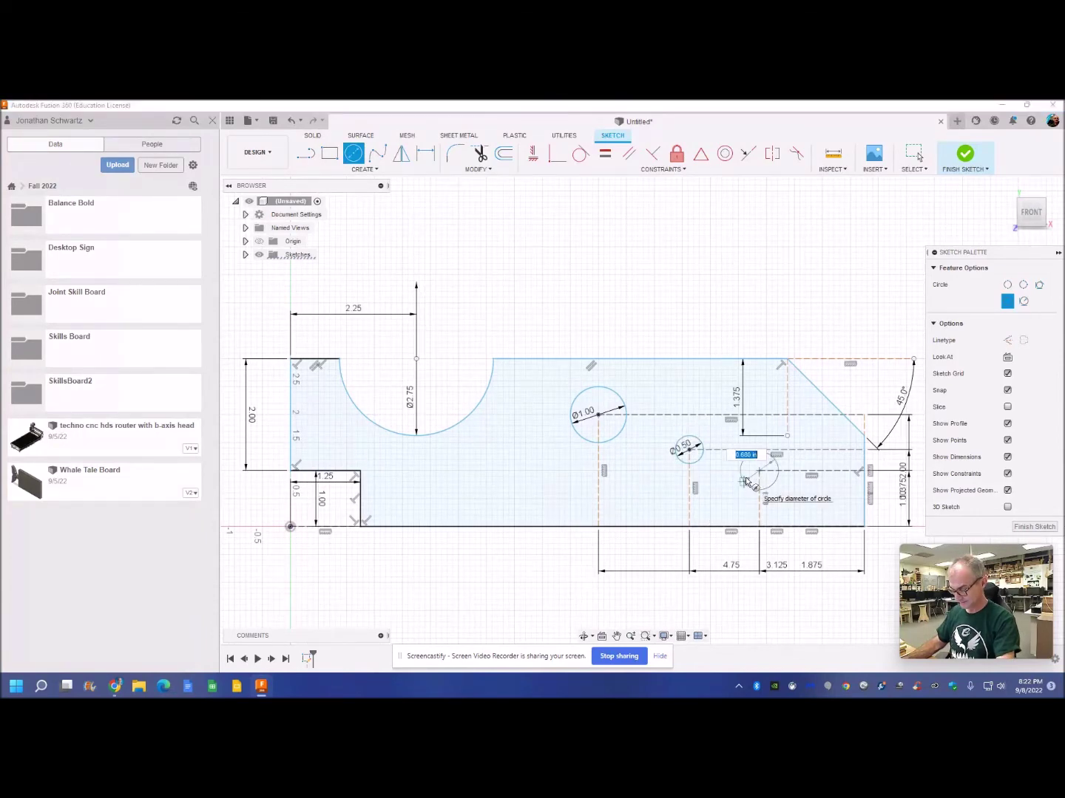
{"action": "type", "text": "1/"}
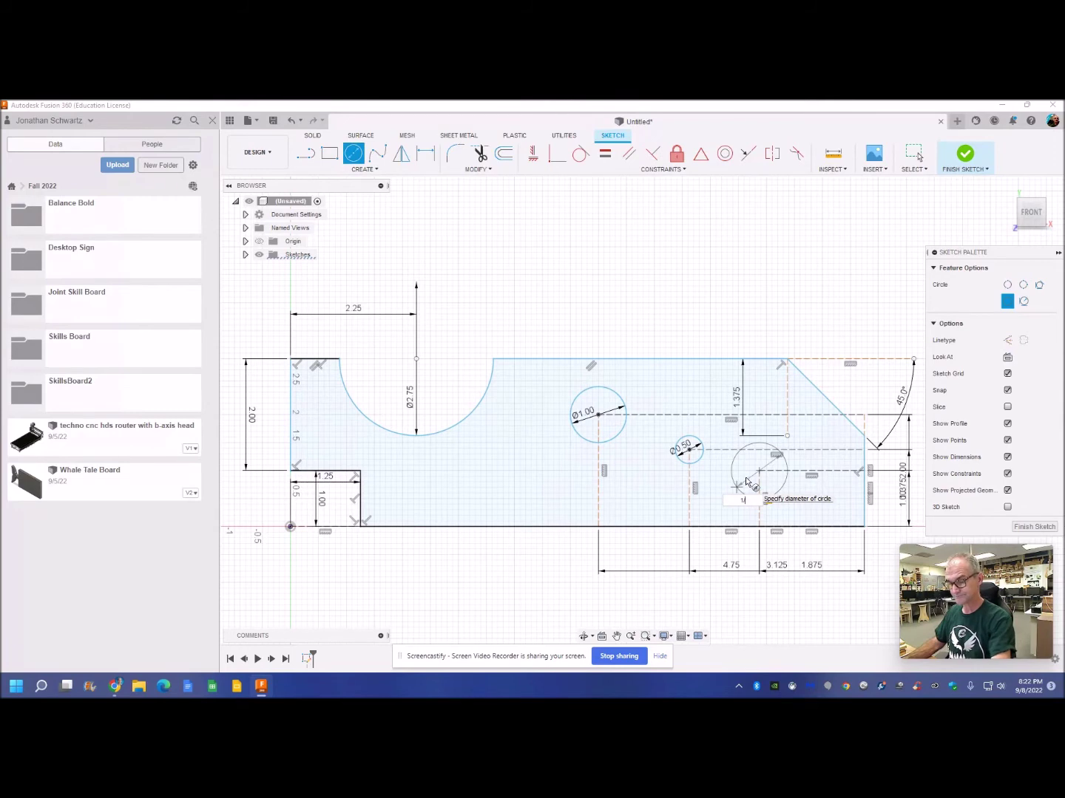
{"action": "type", "text": "4"}
{"action": "key", "text": "Return"}
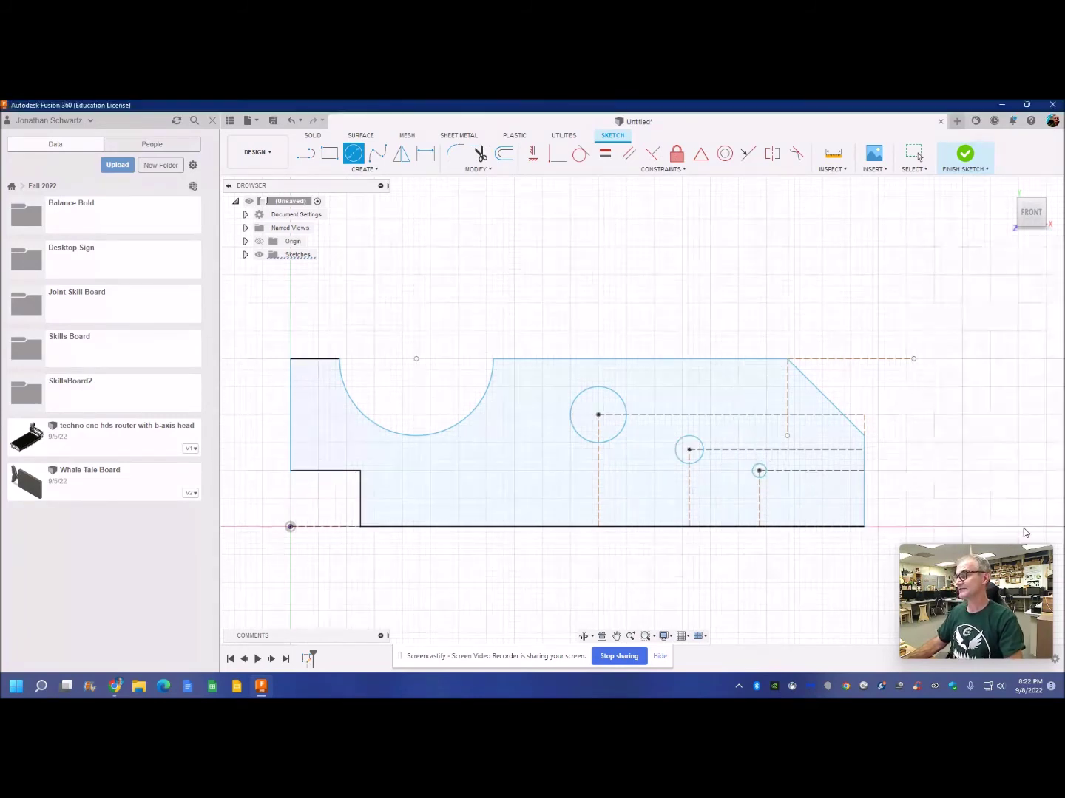
{"action": "left_click", "coordinate": [330, 157]}
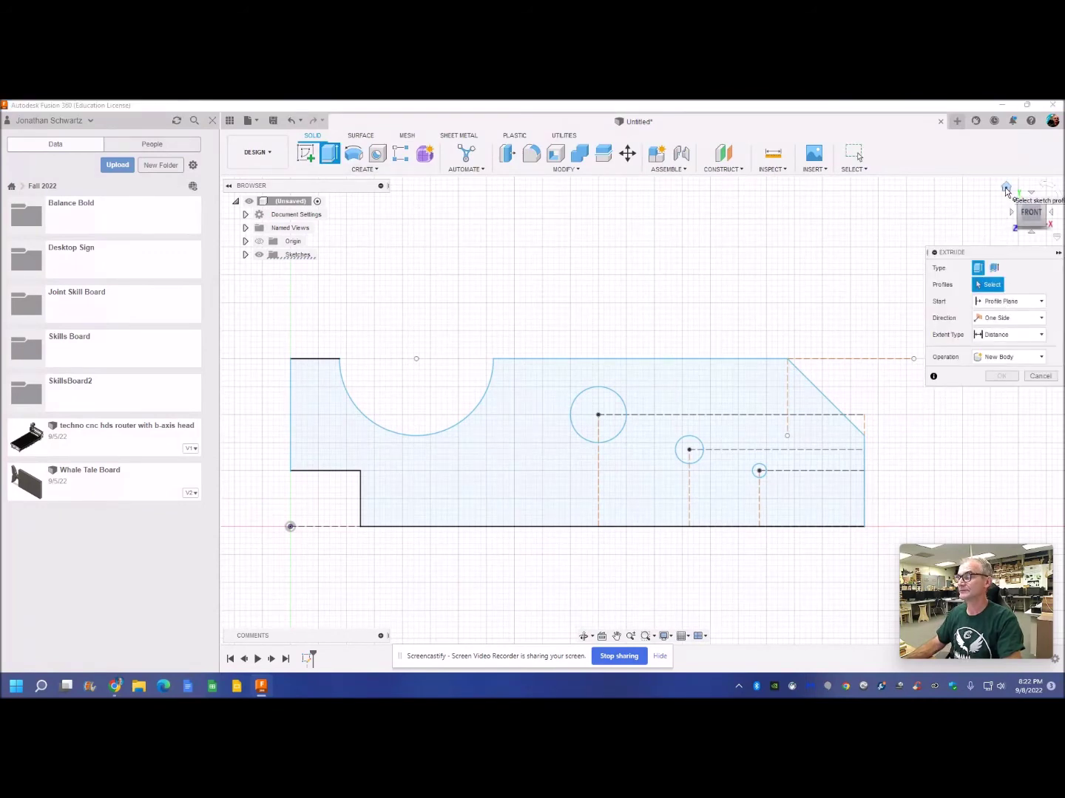
Extrude the sketched board profile 1.00 in into a solid body with three through-holes.
{"action": "left_click", "coordinate": [1006, 188]}
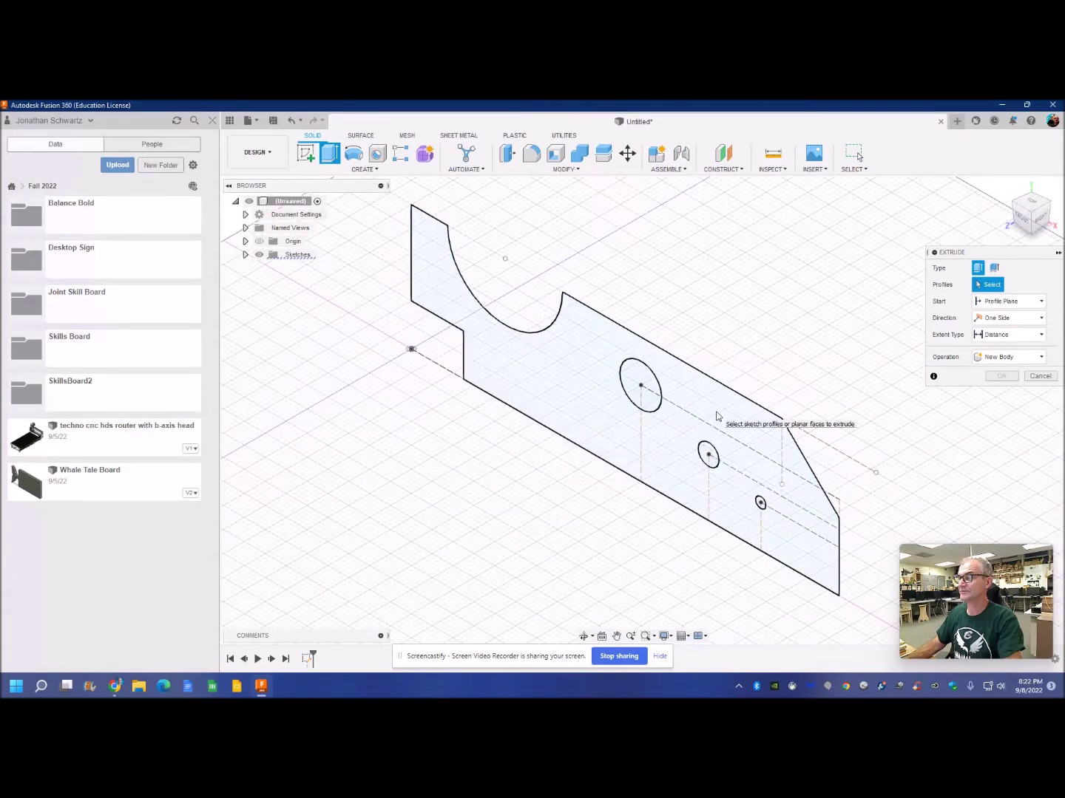
{"action": "left_click", "coordinate": [716, 416]}
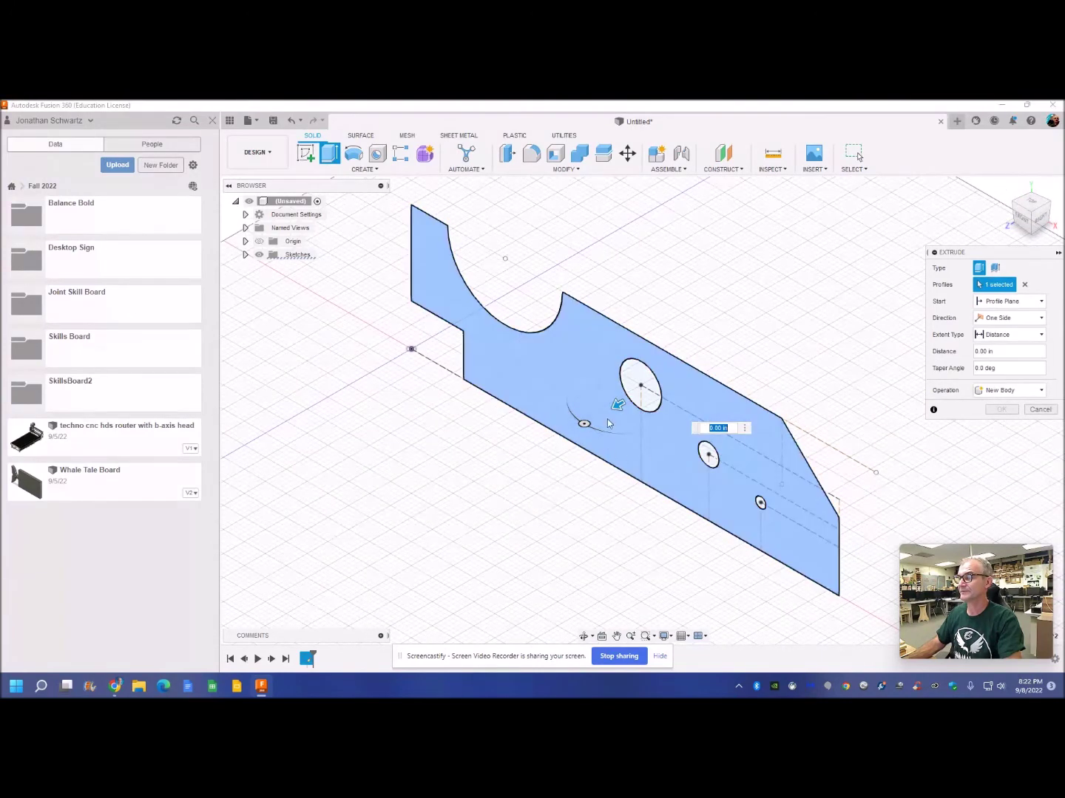
{"action": "left_click_drag", "start_coordinate": [618, 403], "coordinate": [577, 429]}
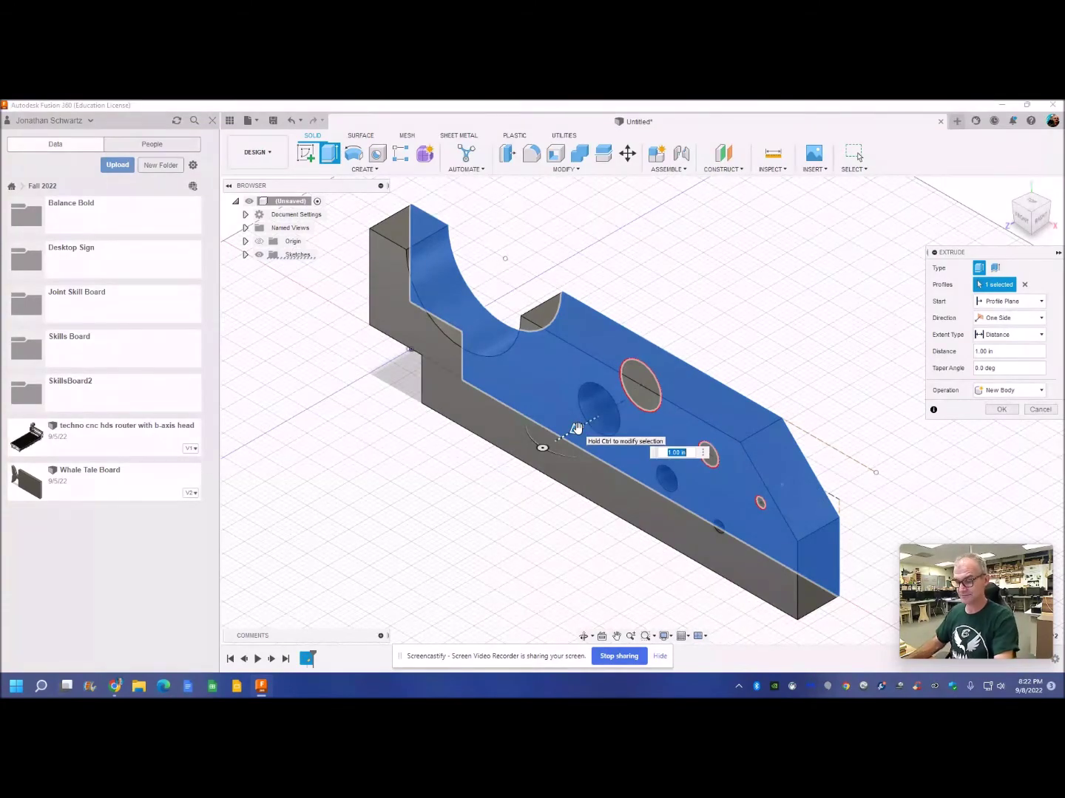
{"action": "middle_click_drag", "start_coordinate": [577, 428], "coordinate": [284, 485], "text": "shift"}
{"action": "key", "text": "Return"}
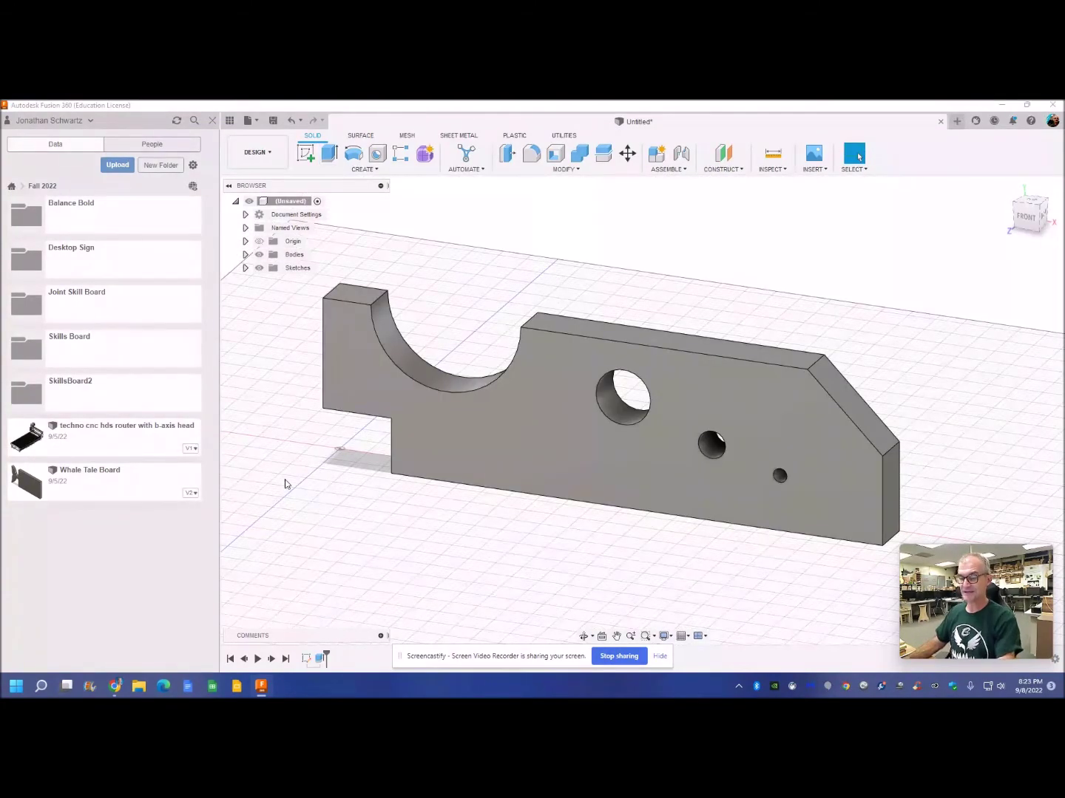
Apply the Cherry appearance from the Wood library to the board body.
{"action": "key", "text": "a"}
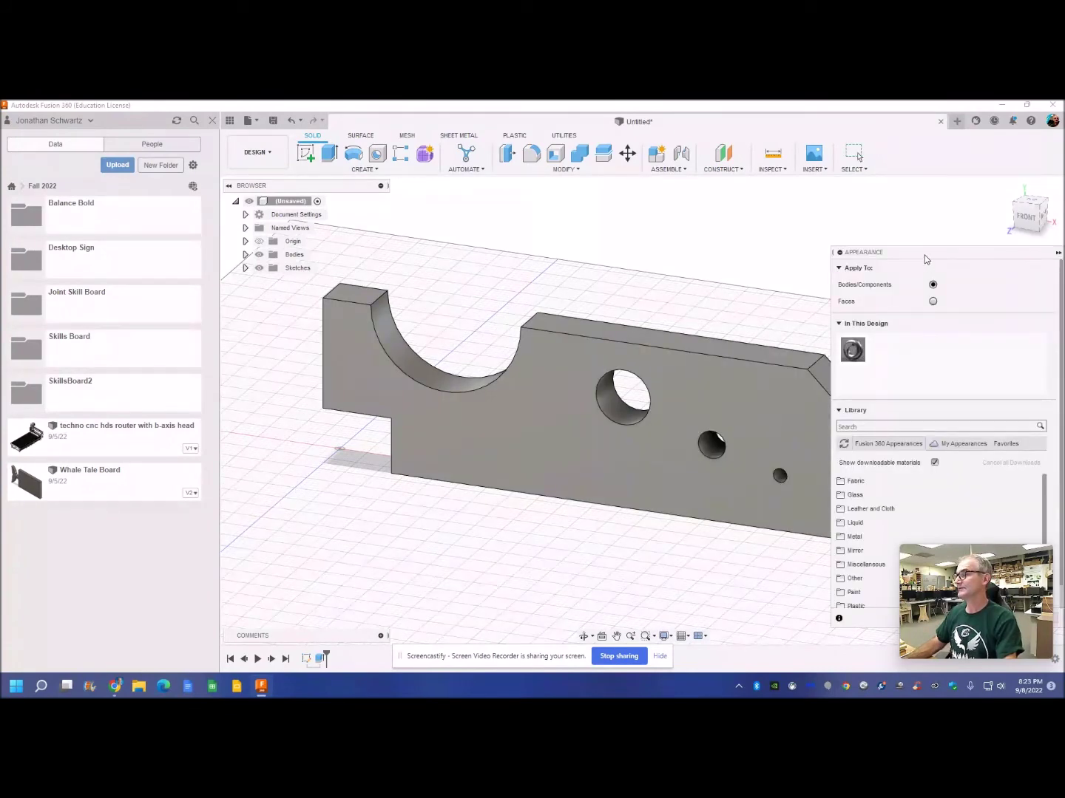
{"action": "left_click_drag", "start_coordinate": [925, 259], "coordinate": [735, 191]}
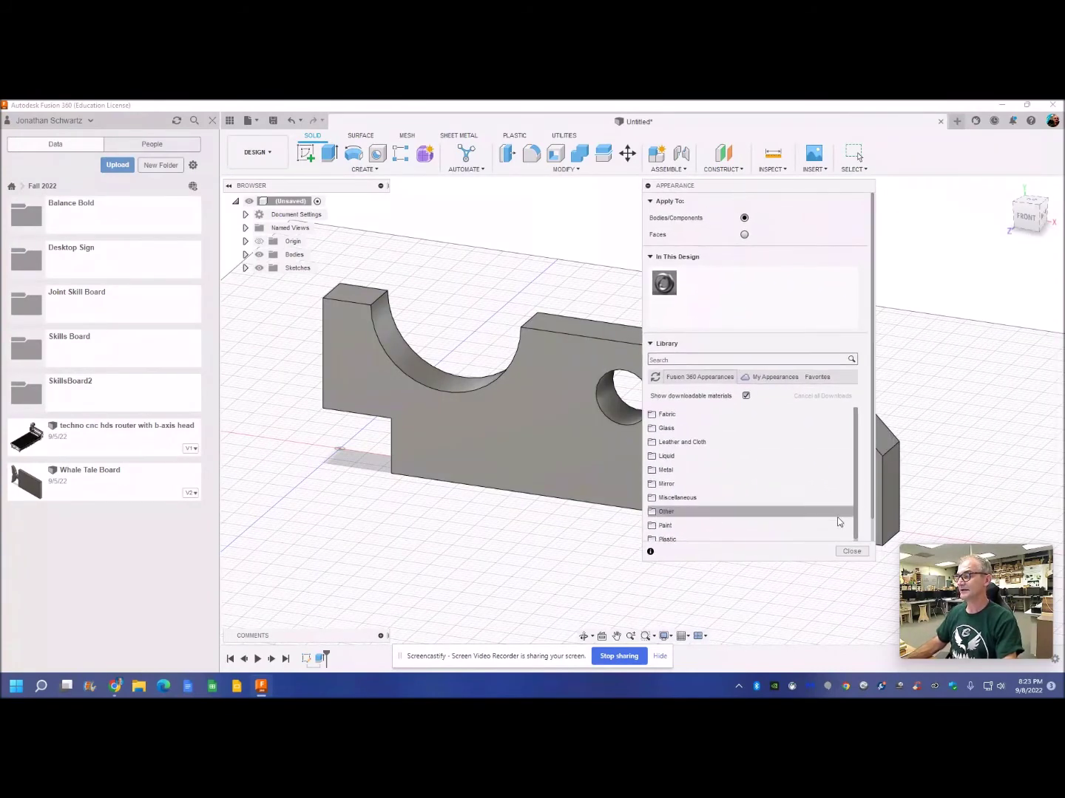
{"action": "left_click_drag", "start_coordinate": [854, 468], "coordinate": [857, 500]}
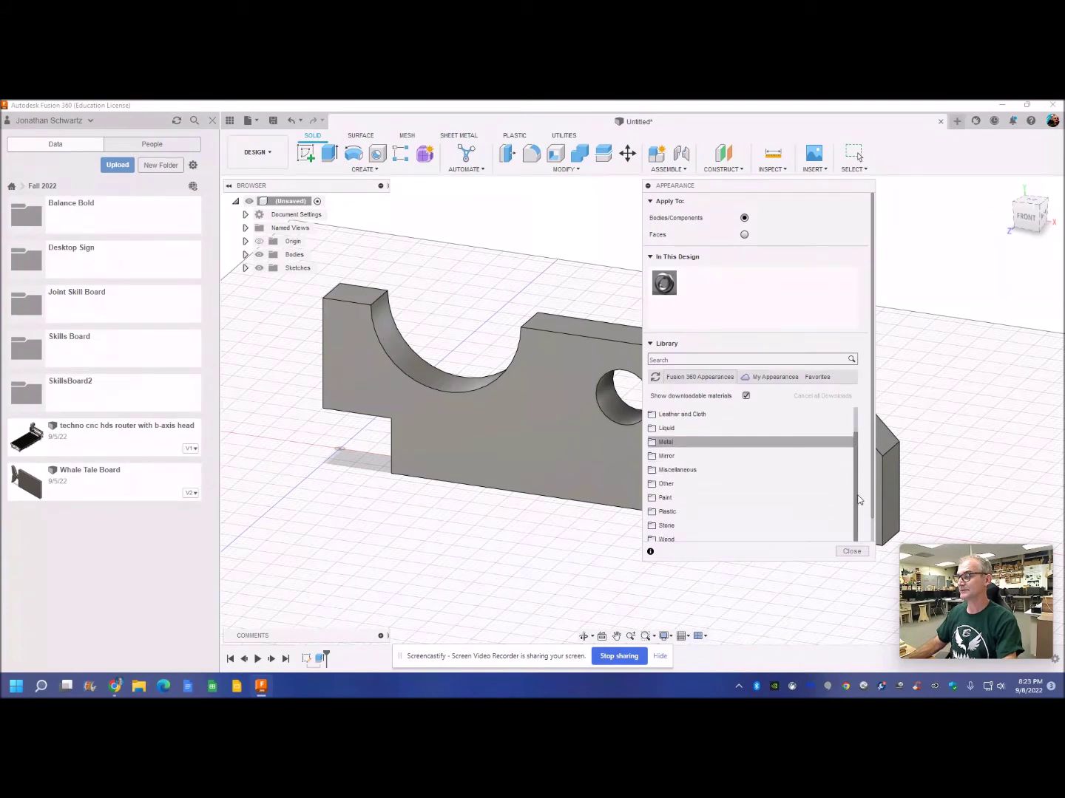
{"action": "left_click", "coordinate": [687, 536]}
{"action": "left_click_drag", "start_coordinate": [858, 443], "coordinate": [862, 514]}
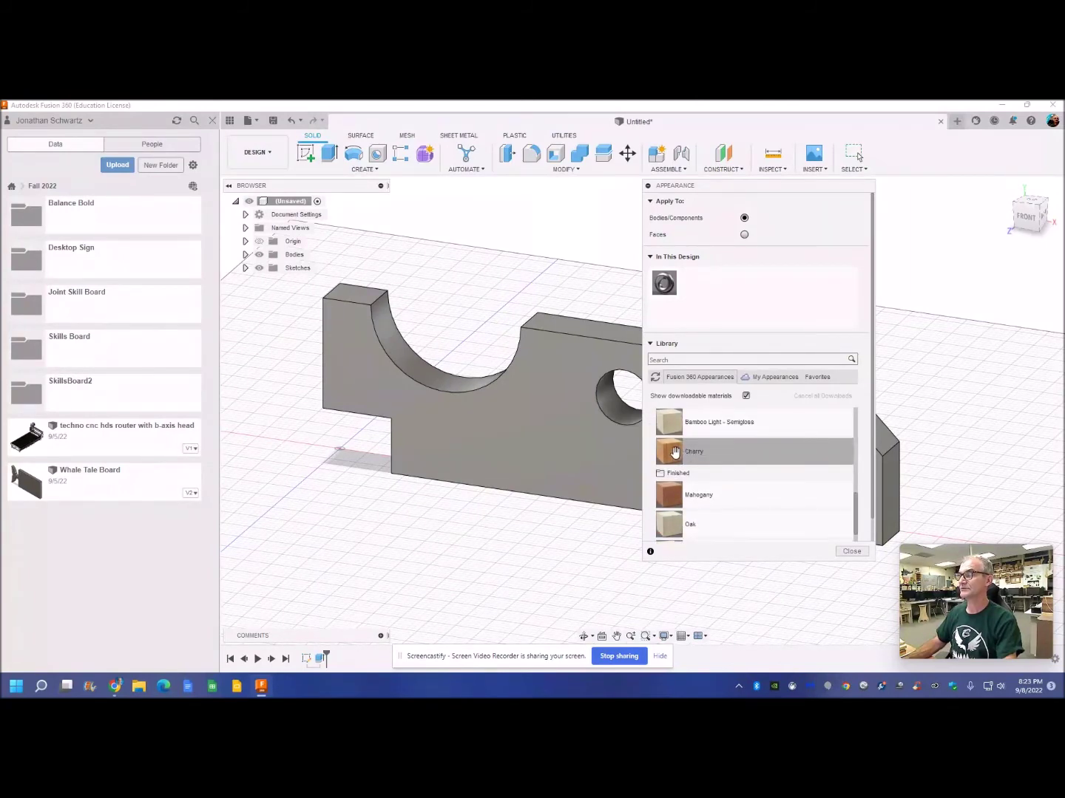
{"action": "left_click_drag", "start_coordinate": [674, 453], "coordinate": [596, 449]}
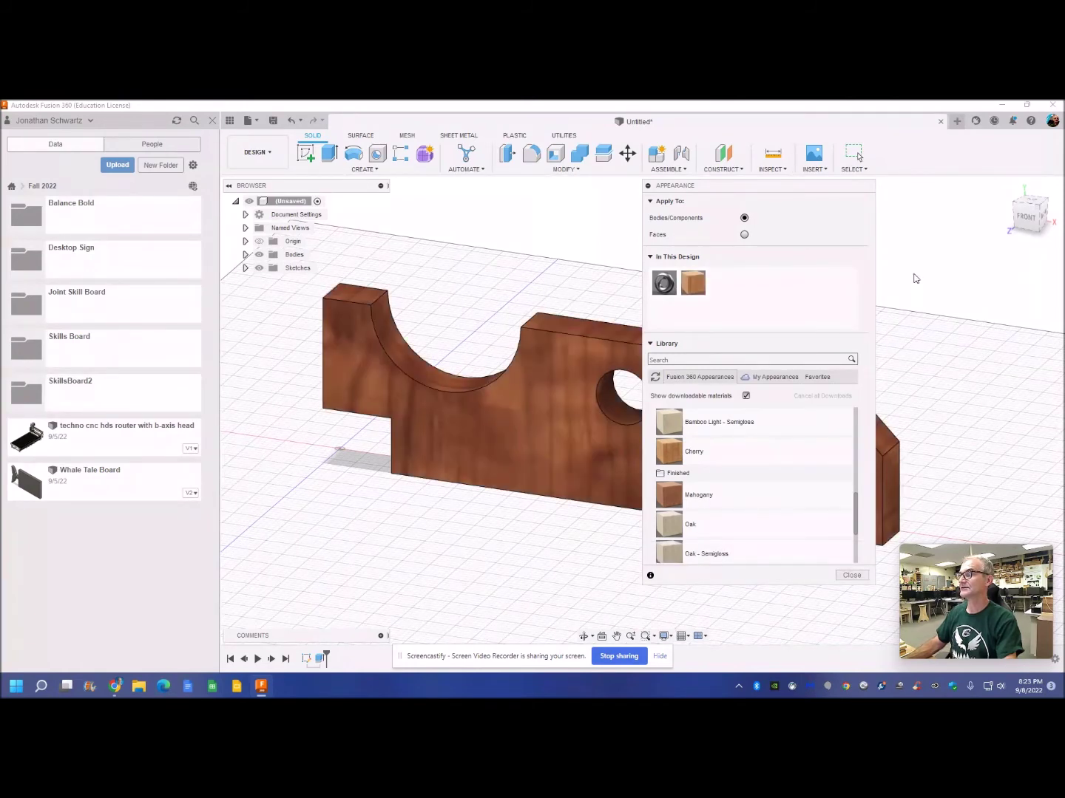
{"action": "left_click", "coordinate": [852, 575]}
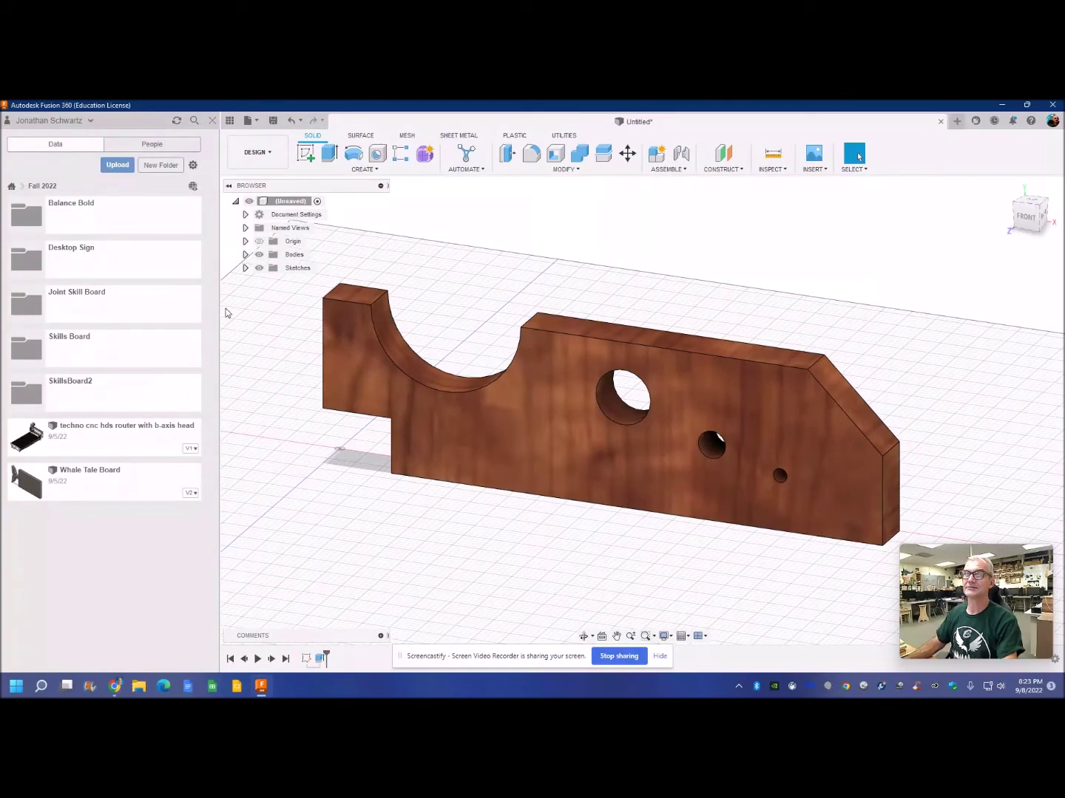
Start a new drawing from the design through the Drawing workspace.
{"action": "left_click", "coordinate": [269, 156]}
{"action": "mouse_move", "coordinate": [260, 299]}
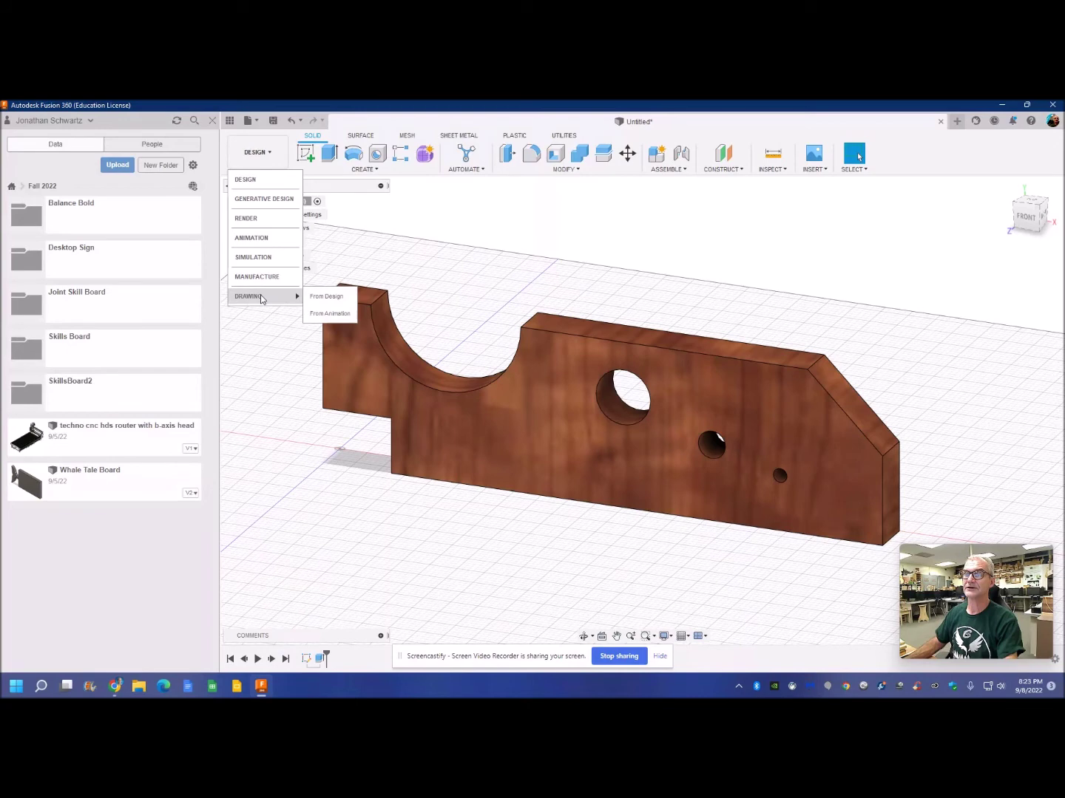
{"action": "left_click", "coordinate": [326, 296]}
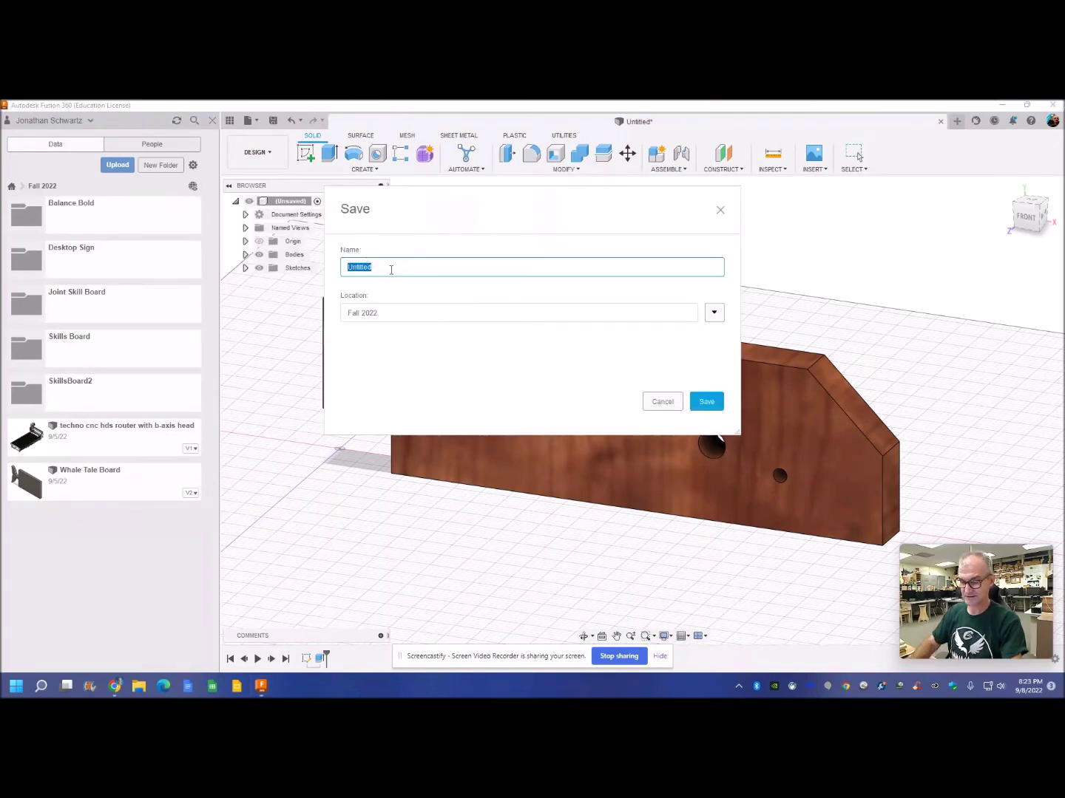
Save the design as SkillBoard2 in the Fall 2022 project.
{"action": "type", "text": "SkillBoard2"}
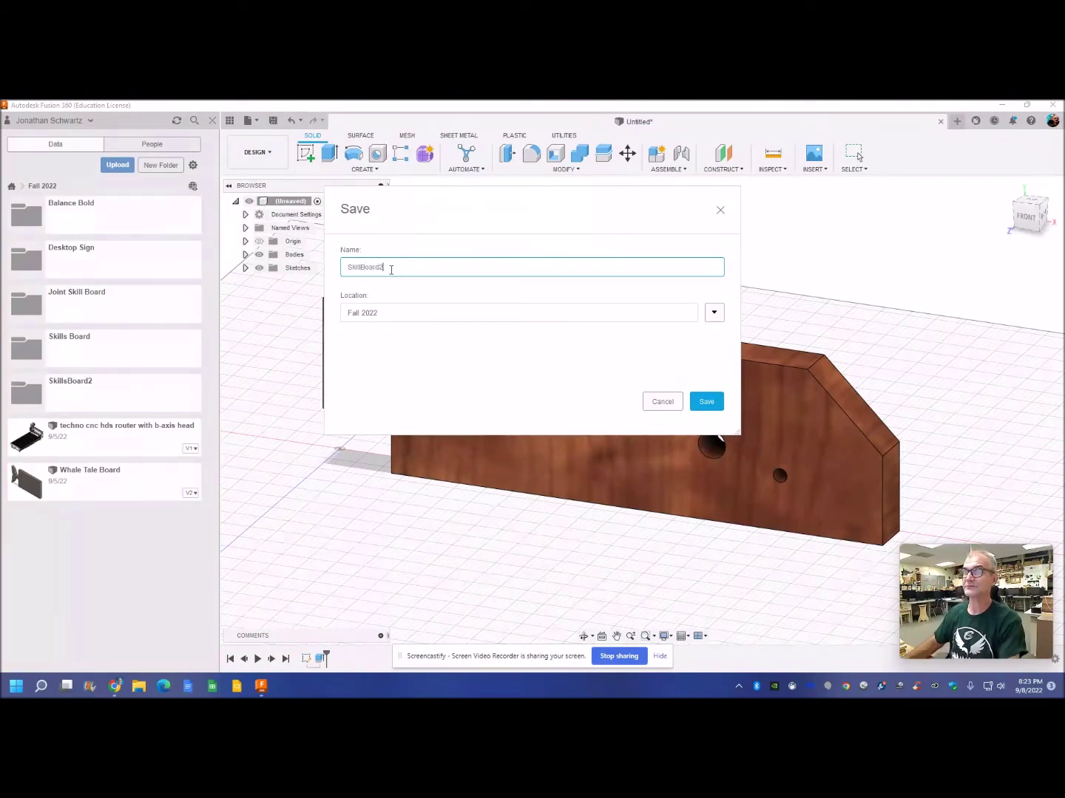
{"action": "left_click", "coordinate": [713, 315]}
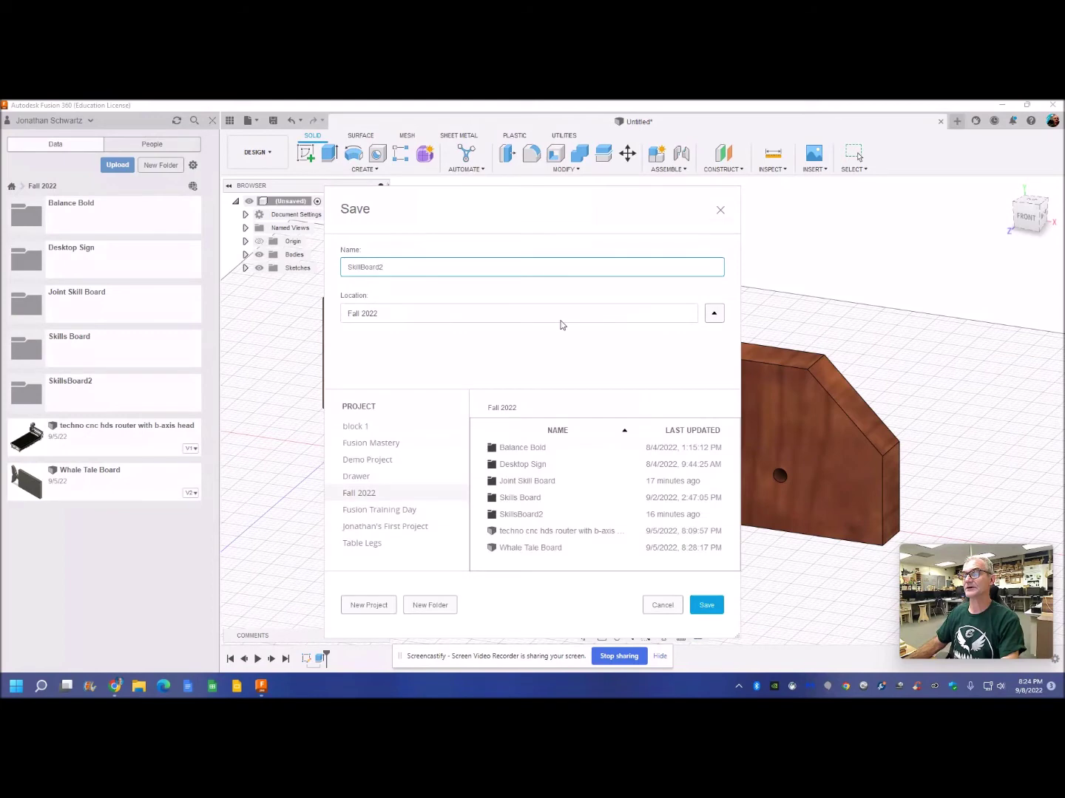
{"action": "left_click", "coordinate": [530, 517]}
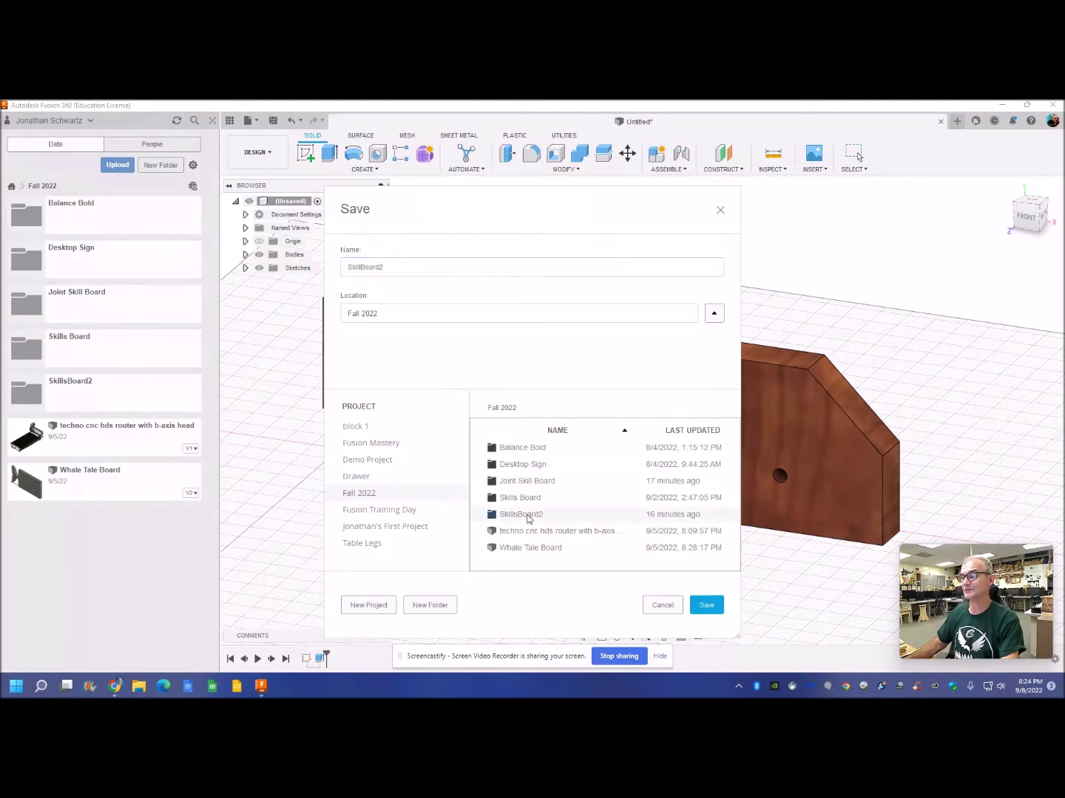
{"action": "left_click", "coordinate": [706, 605]}
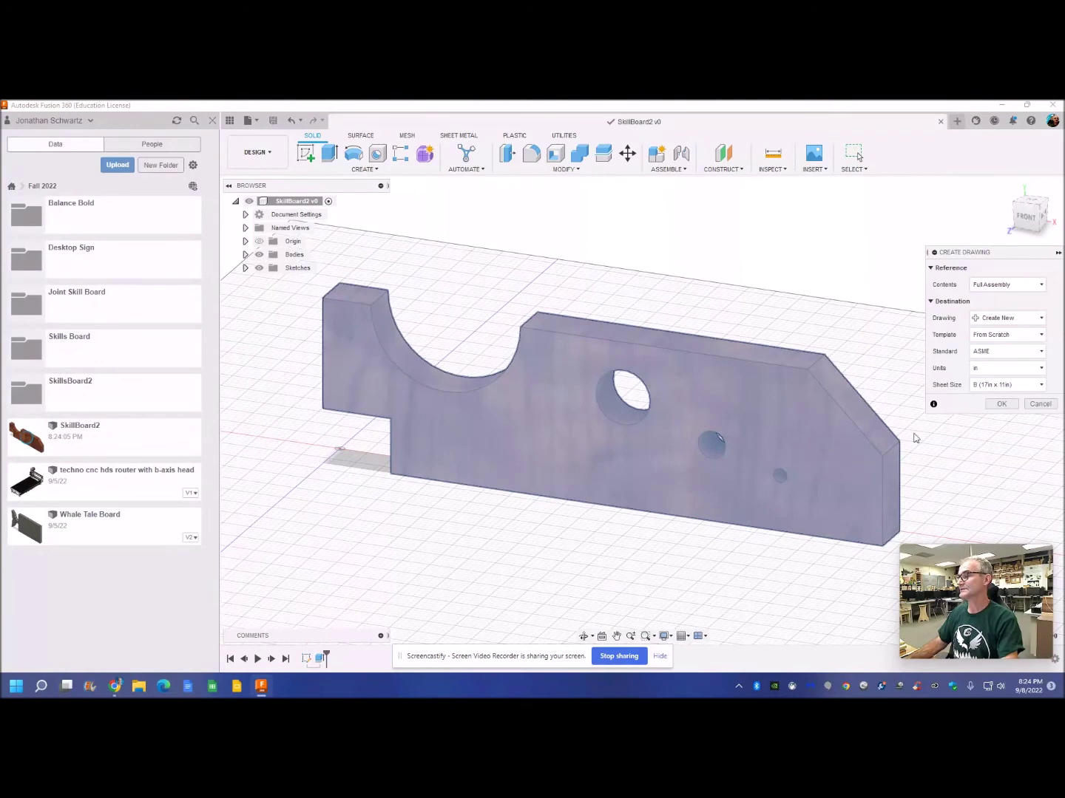
Use an A (11in x 8.5in) sheet and place the front base view at 1:2 scale.
{"action": "left_click", "coordinate": [1041, 385]}
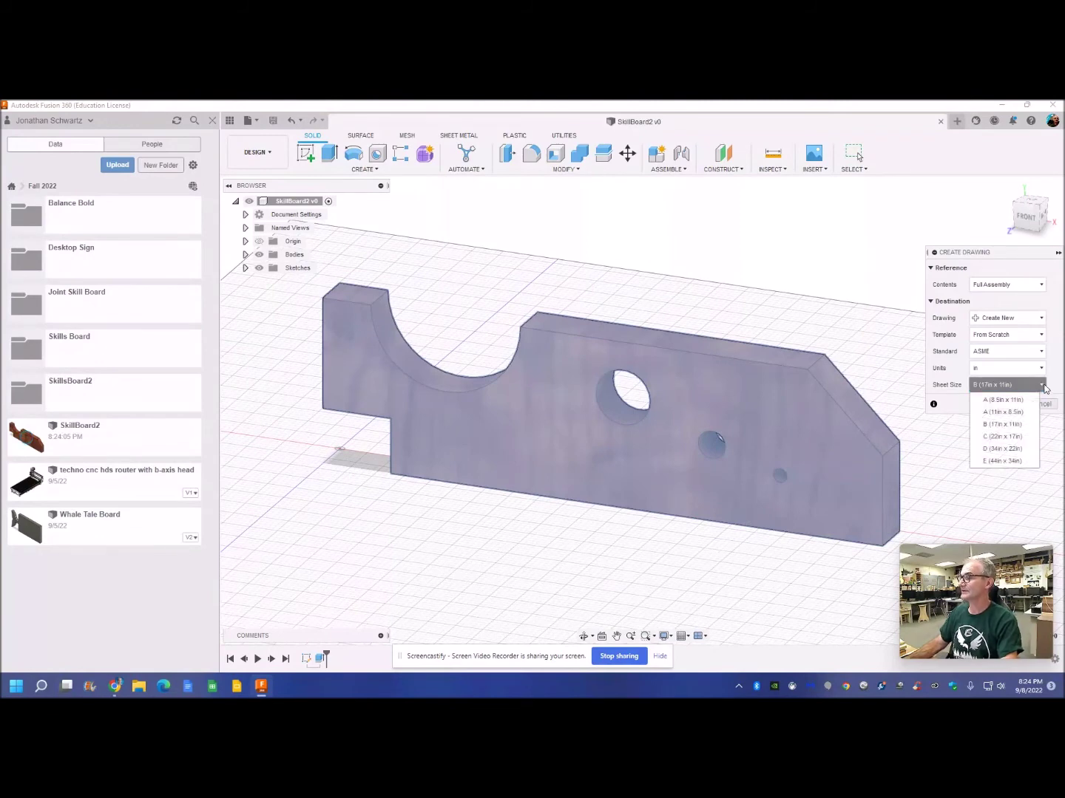
{"action": "left_click", "coordinate": [1002, 412]}
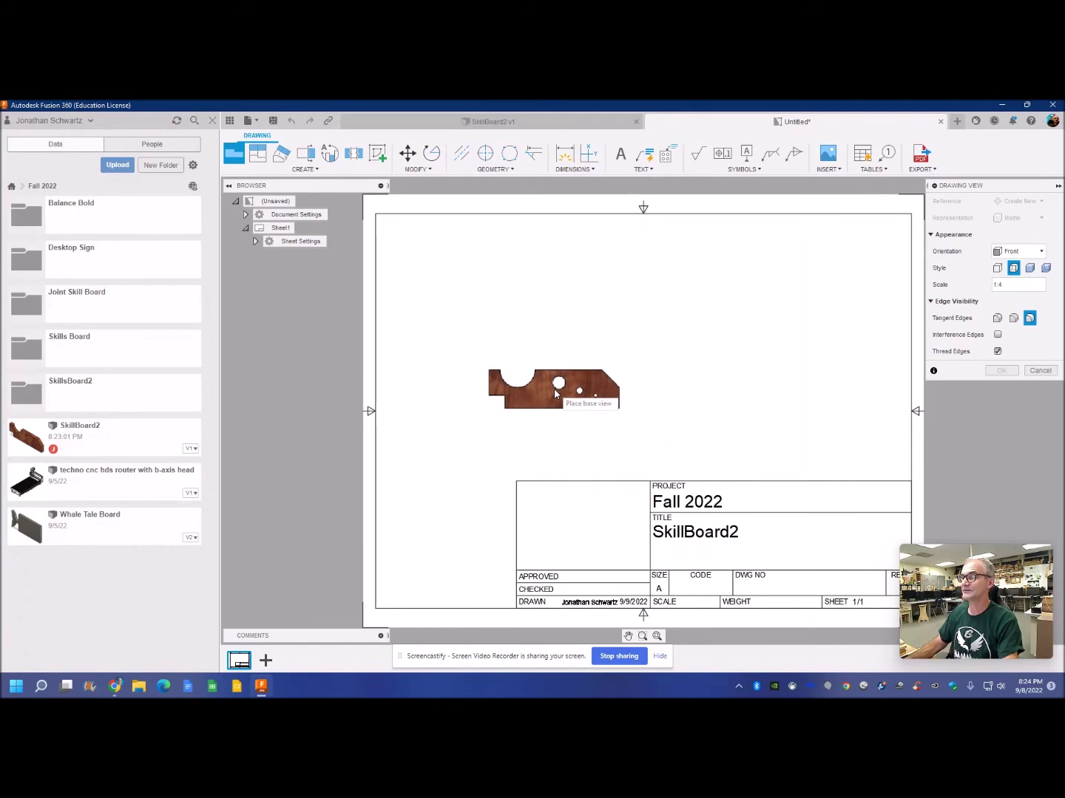
{"action": "left_click", "coordinate": [1007, 284]}
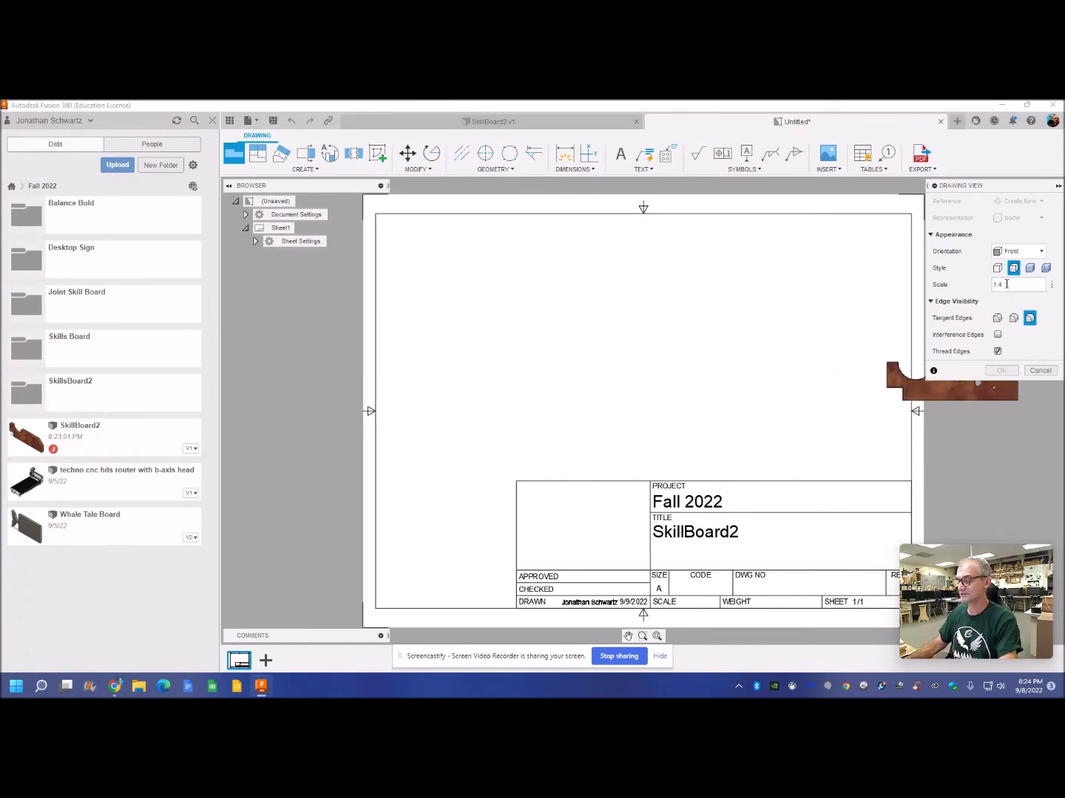
{"action": "type", "text": "2"}
{"action": "key", "text": "Return"}
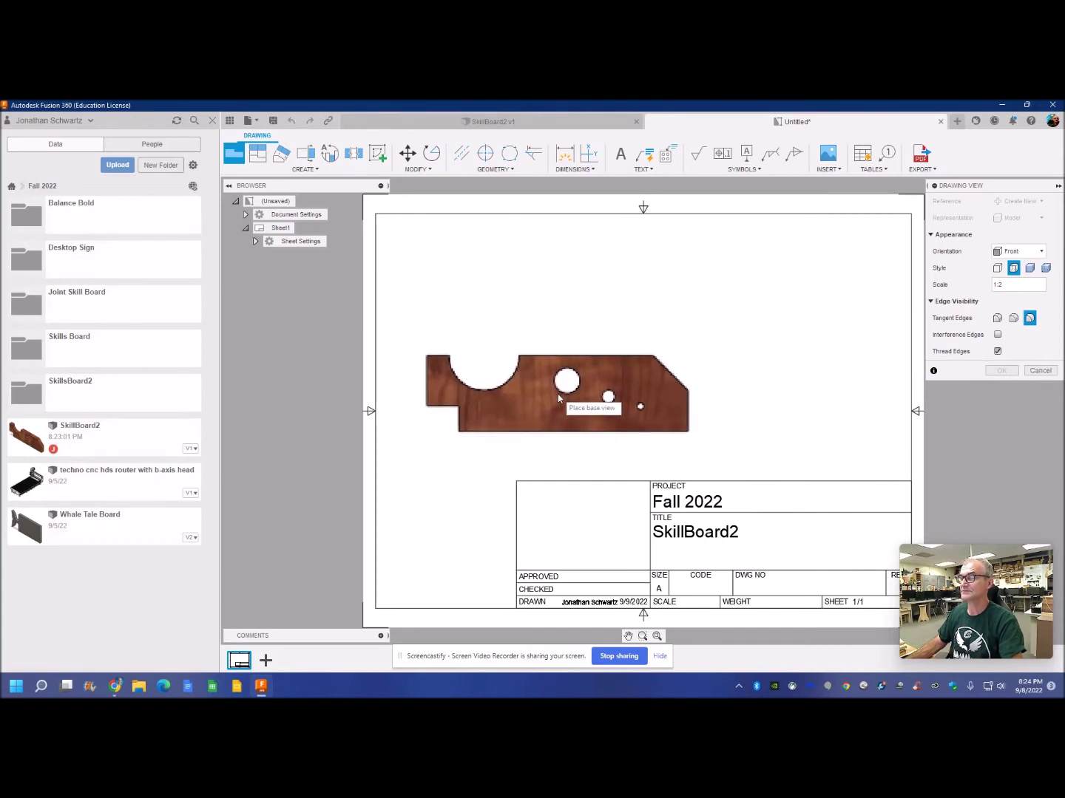
{"action": "left_click", "coordinate": [552, 399]}
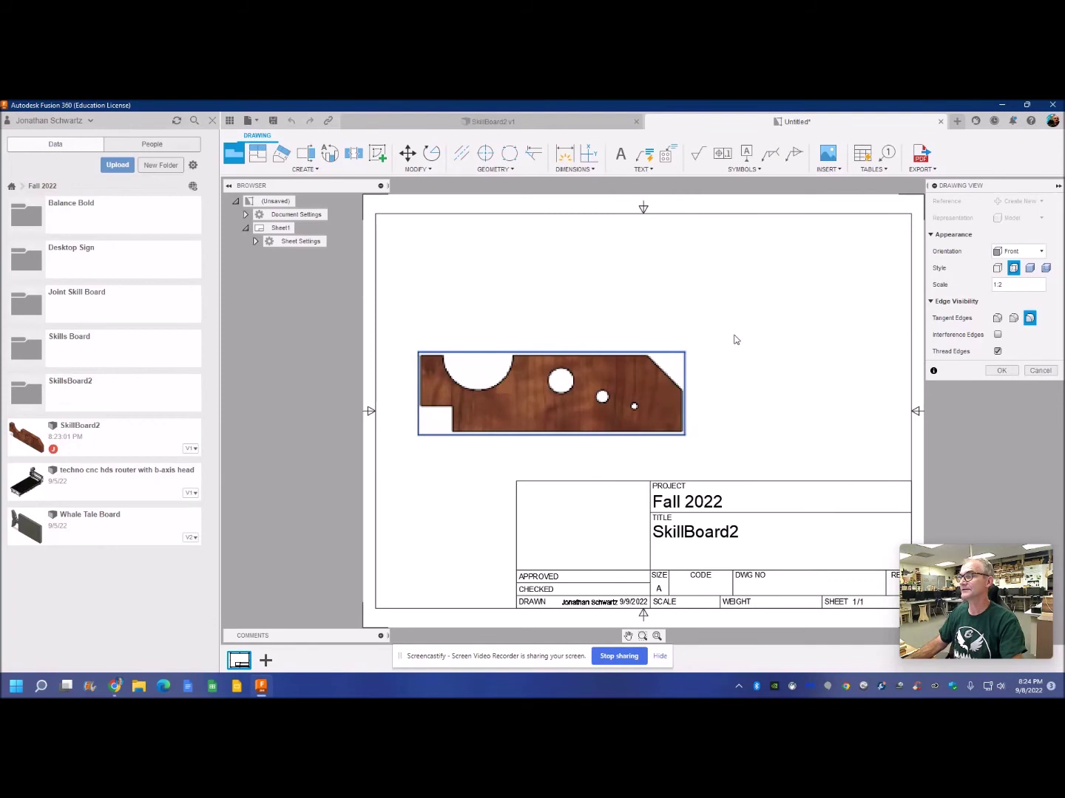
Confirm the front view, then project top, right-side and upper-right isometric views from it.
{"action": "left_click", "coordinate": [1002, 371]}
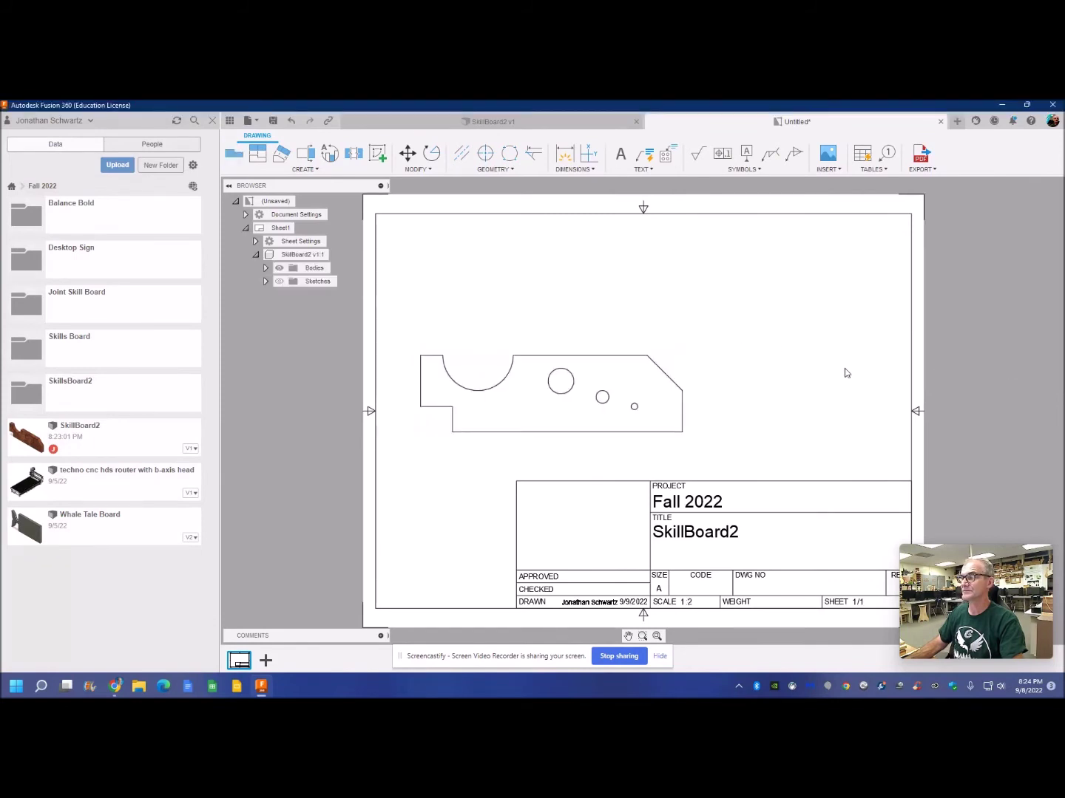
{"action": "left_click", "coordinate": [257, 153]}
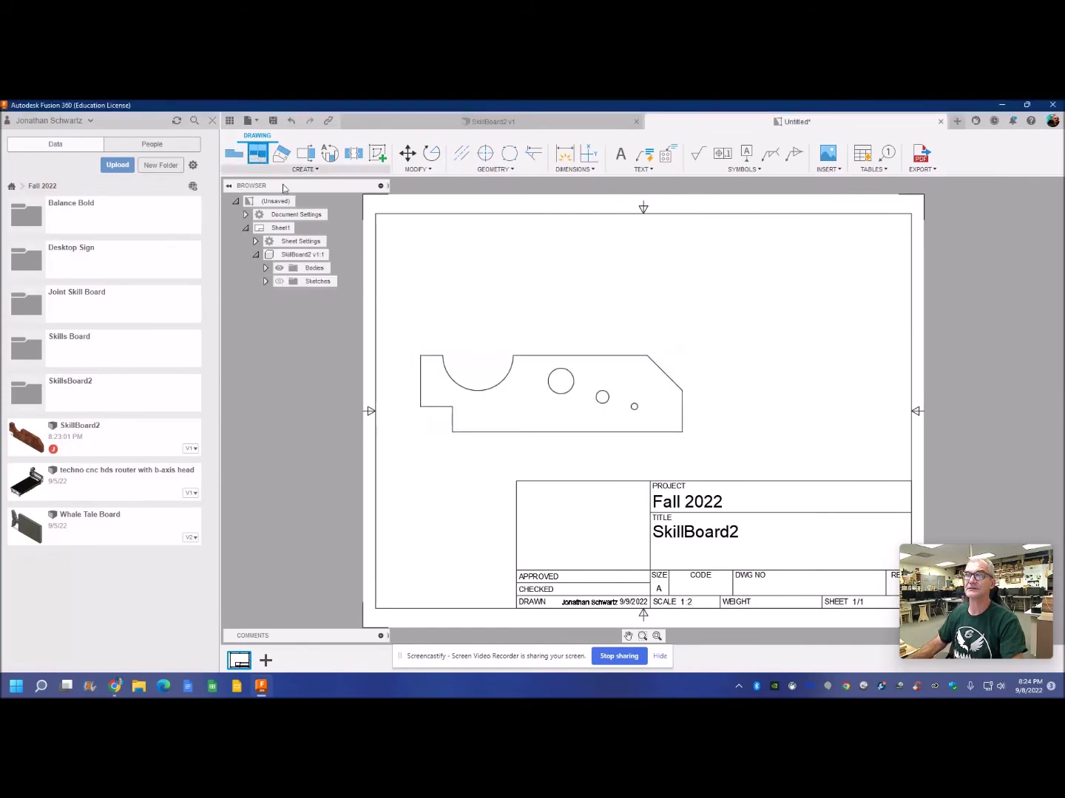
{"action": "left_click", "coordinate": [539, 378]}
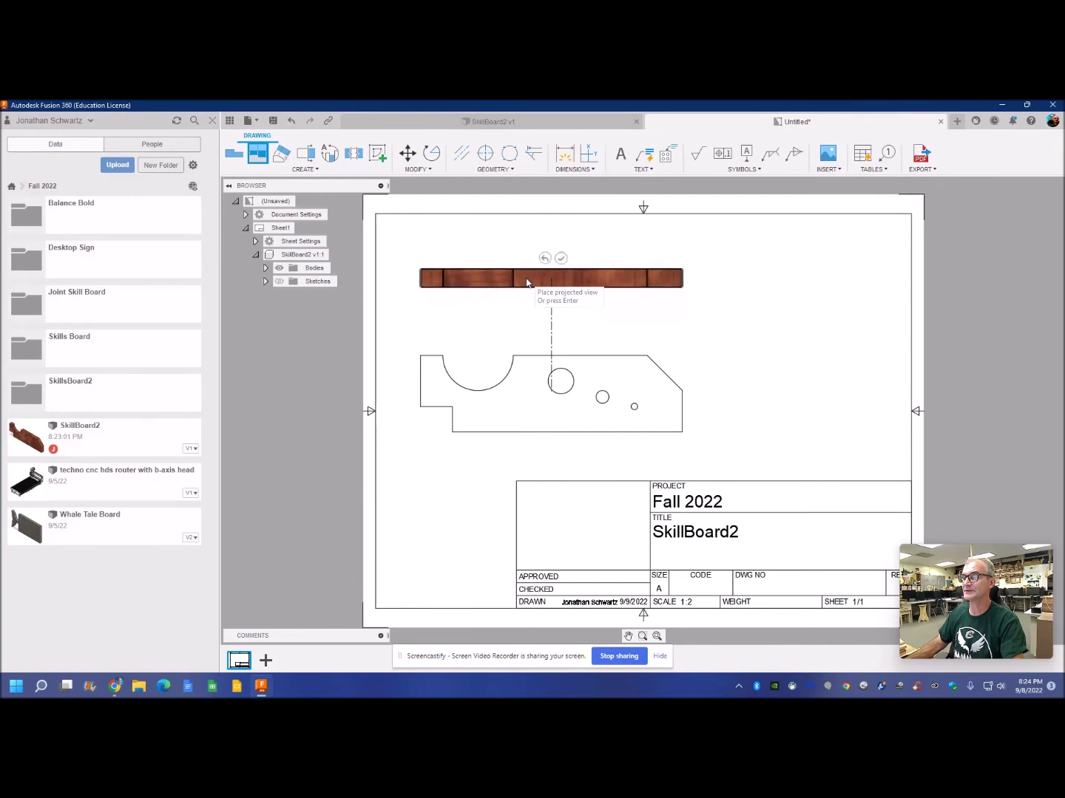
{"action": "left_click", "coordinate": [527, 282]}
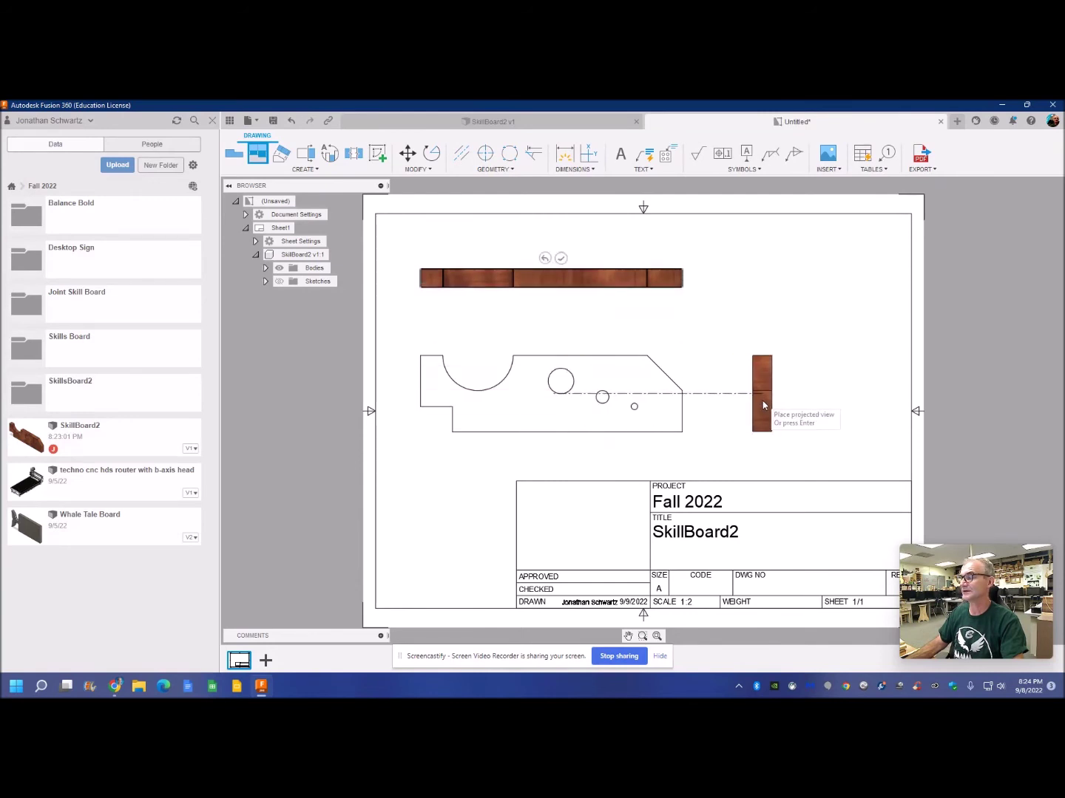
{"action": "left_click", "coordinate": [767, 405]}
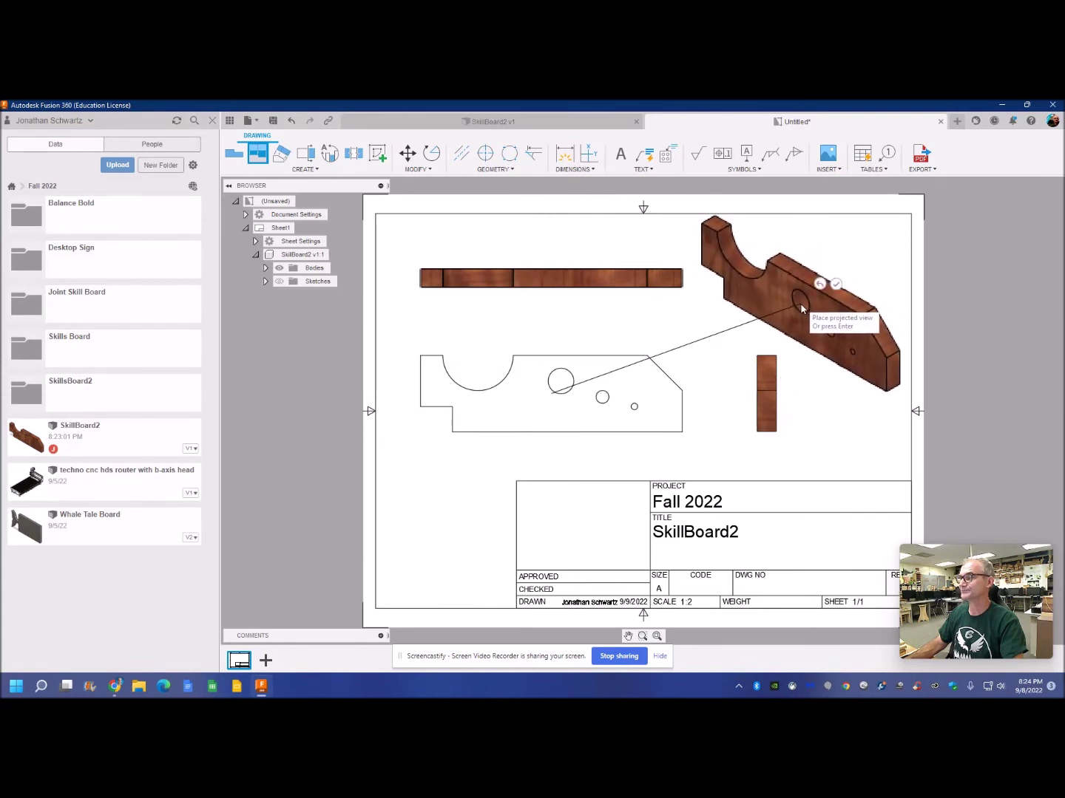
{"action": "left_click", "coordinate": [802, 309]}
{"action": "right_click", "coordinate": [781, 329]}
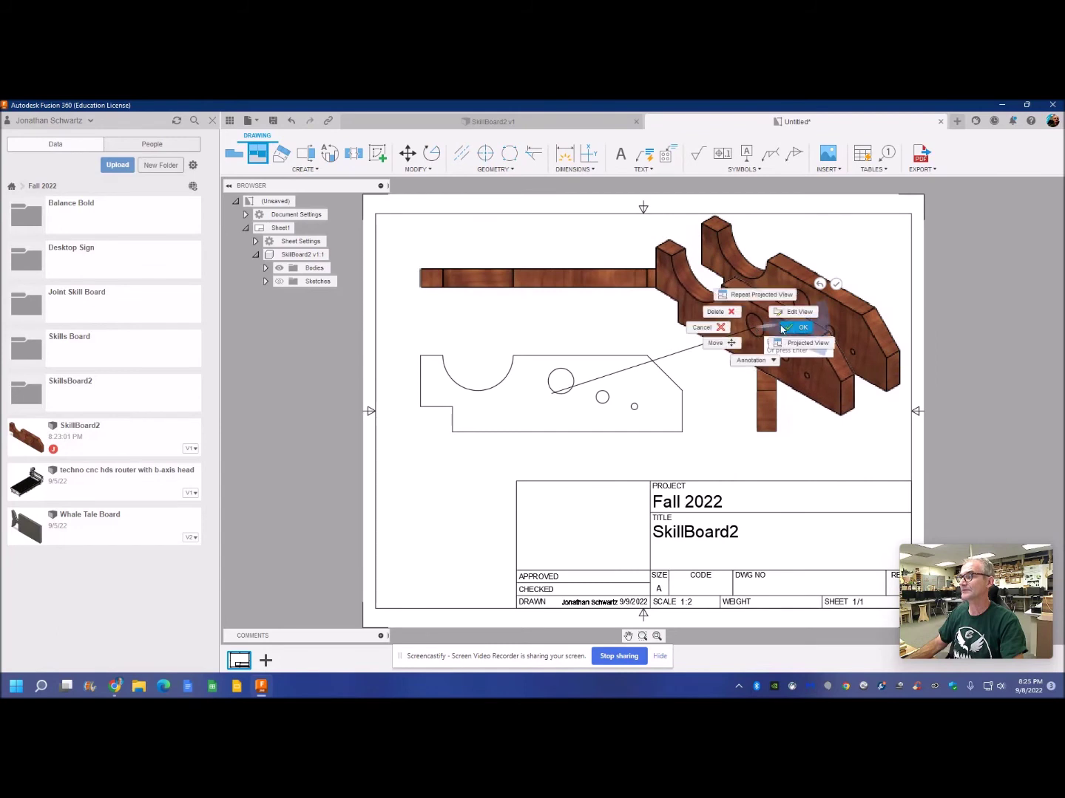
{"action": "left_click", "coordinate": [792, 329]}
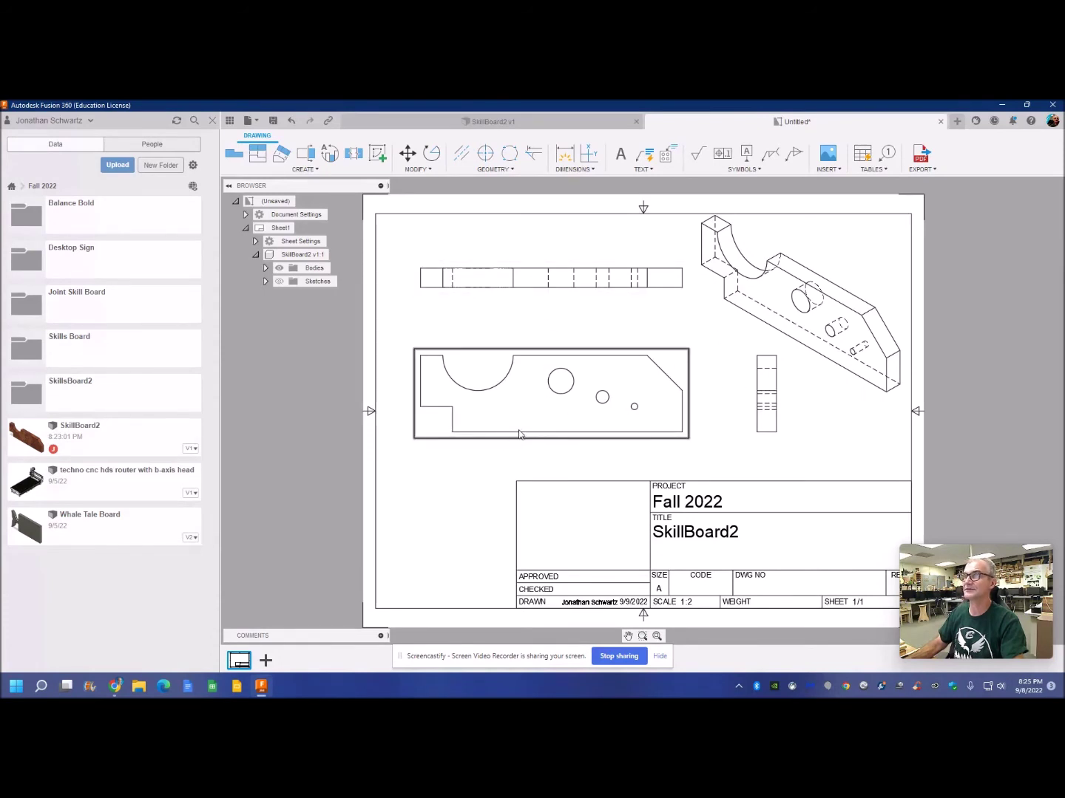
Dimension a front view edge and the 10.25 overall length below the view.
{"action": "left_click", "coordinate": [563, 169]}
{"action": "left_click", "coordinate": [575, 183]}
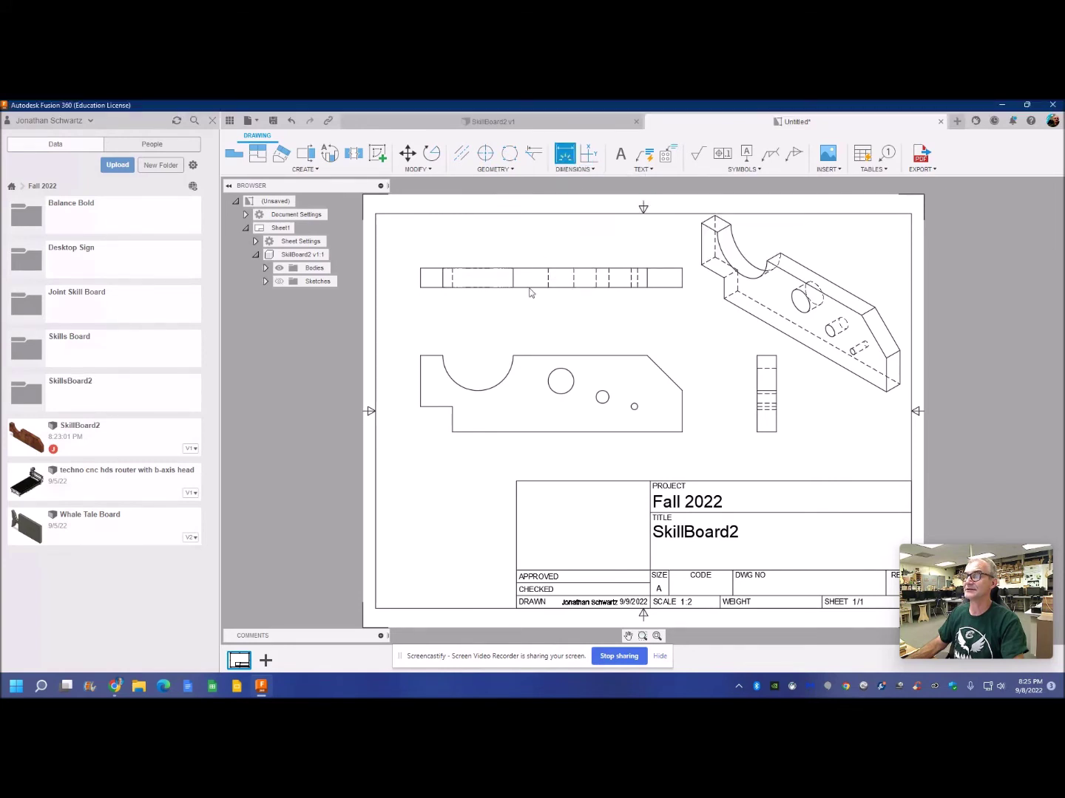
{"action": "left_click", "coordinate": [452, 409]}
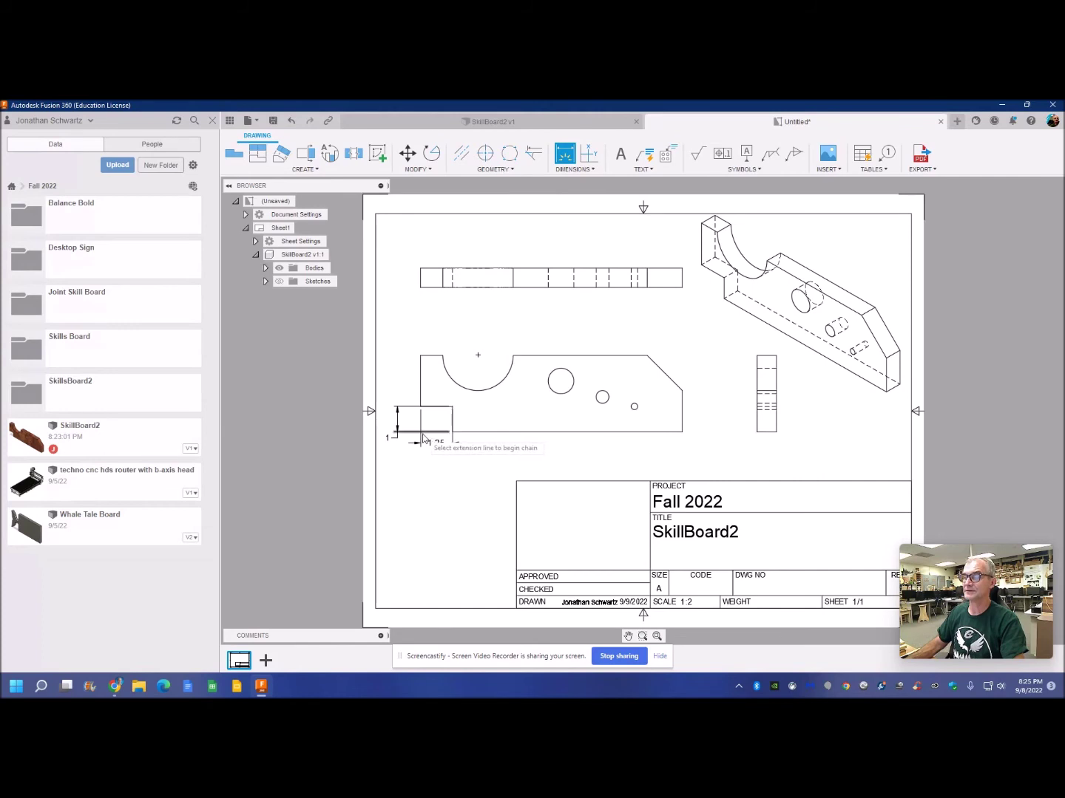
{"action": "left_click", "coordinate": [575, 170]}
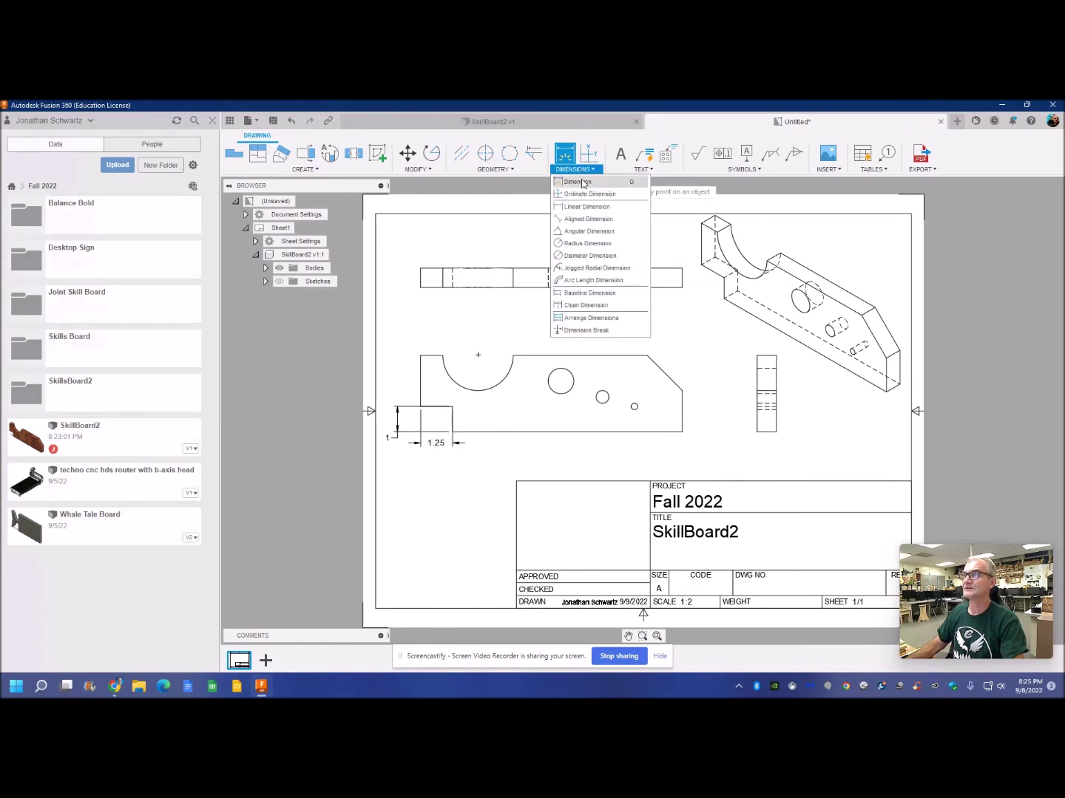
{"action": "left_click", "coordinate": [583, 195]}
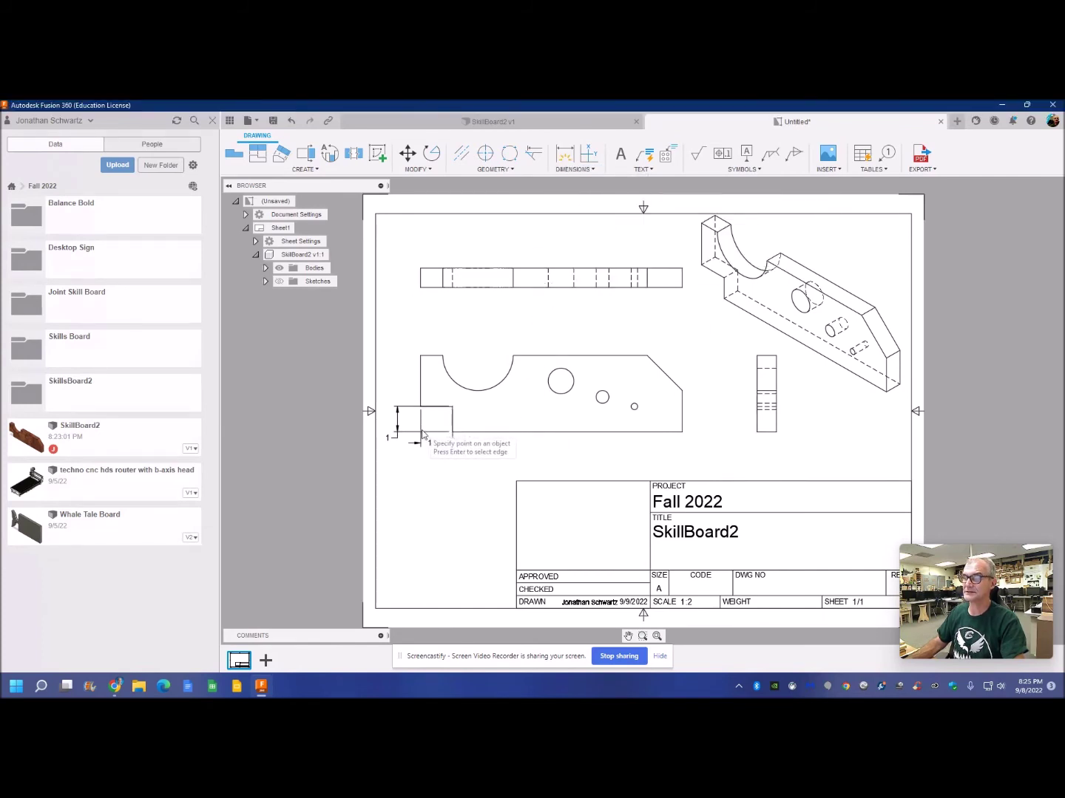
{"action": "left_click", "coordinate": [421, 407]}
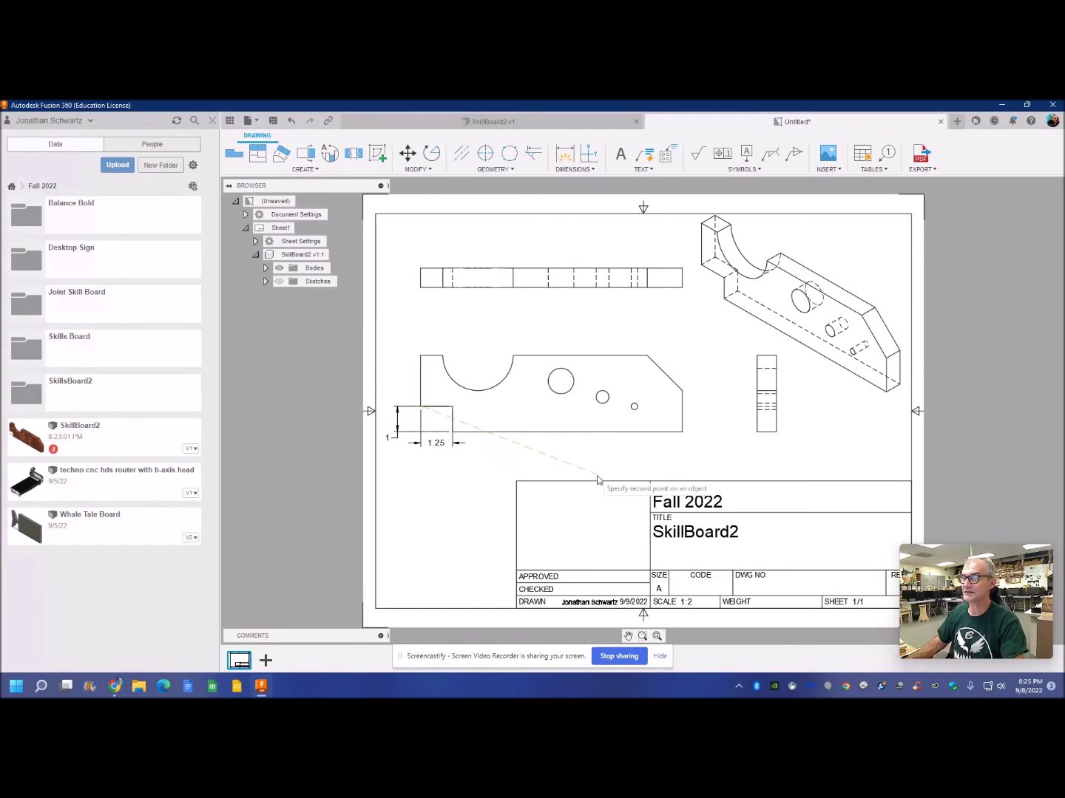
{"action": "left_click", "coordinate": [681, 437]}
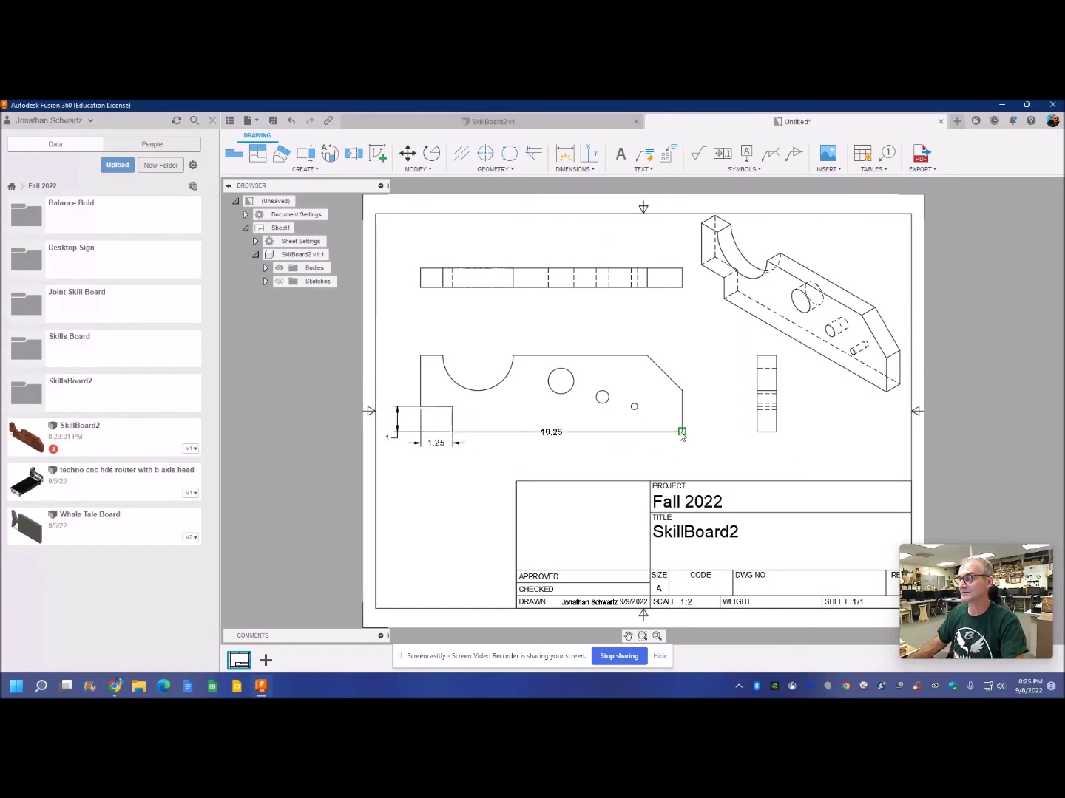
{"action": "left_click", "coordinate": [631, 464]}
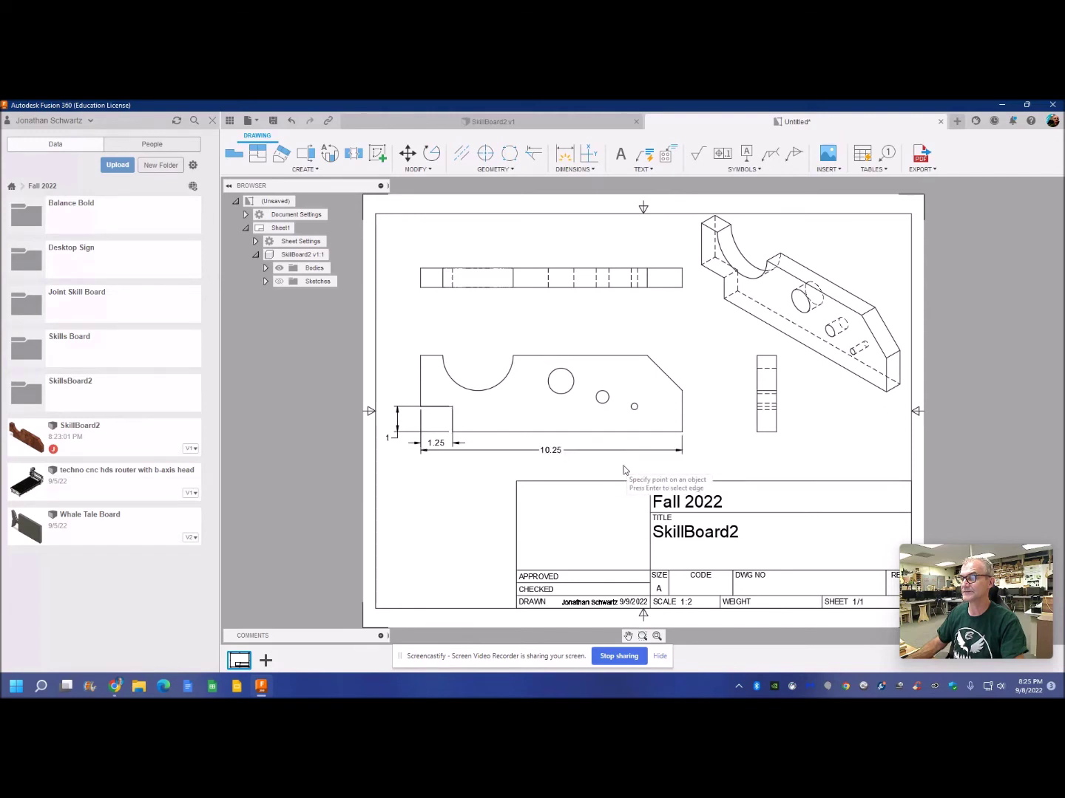
Add the 1.63 and 3 heights on the front view and .75 thickness on the side view.
{"action": "left_click", "coordinate": [682, 431]}
{"action": "left_click", "coordinate": [682, 392]}
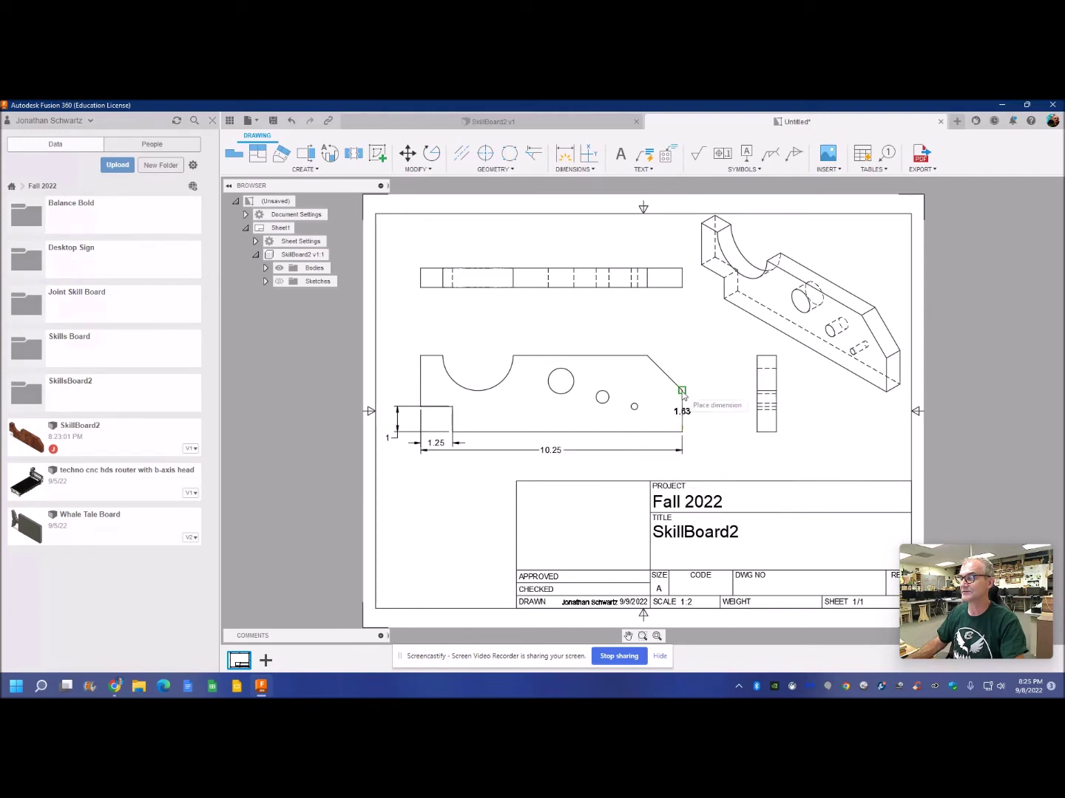
{"action": "left_click", "coordinate": [700, 410]}
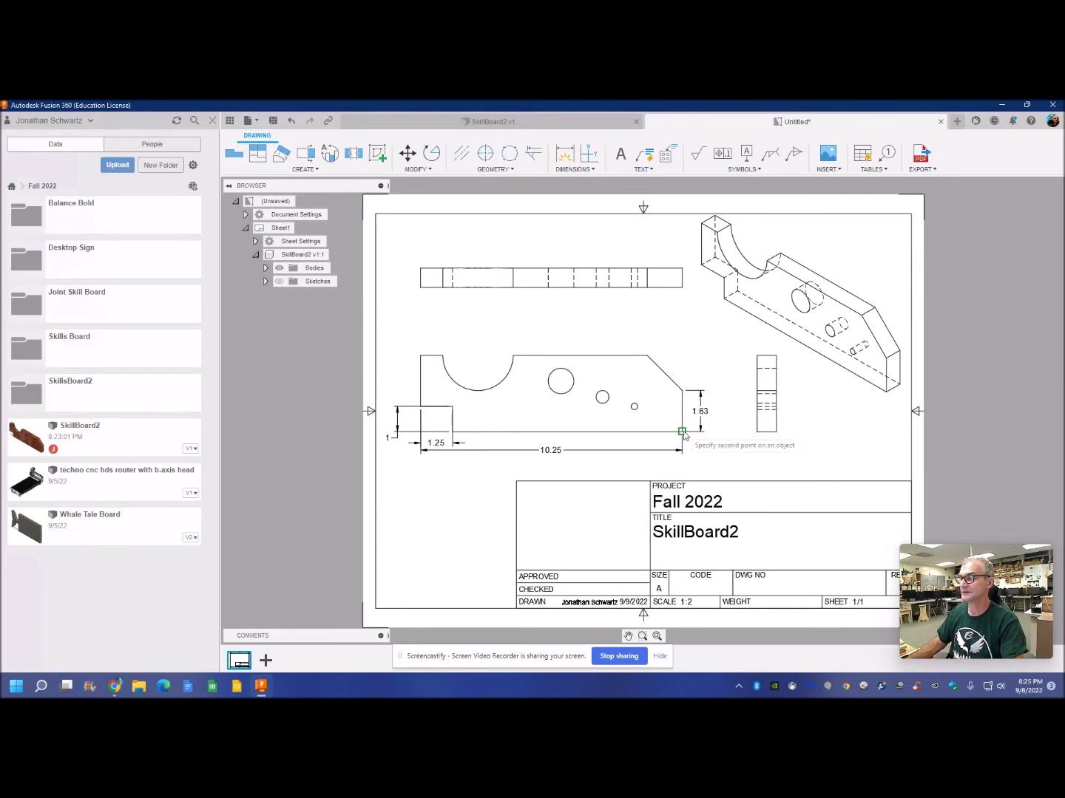
{"action": "left_click", "coordinate": [647, 357]}
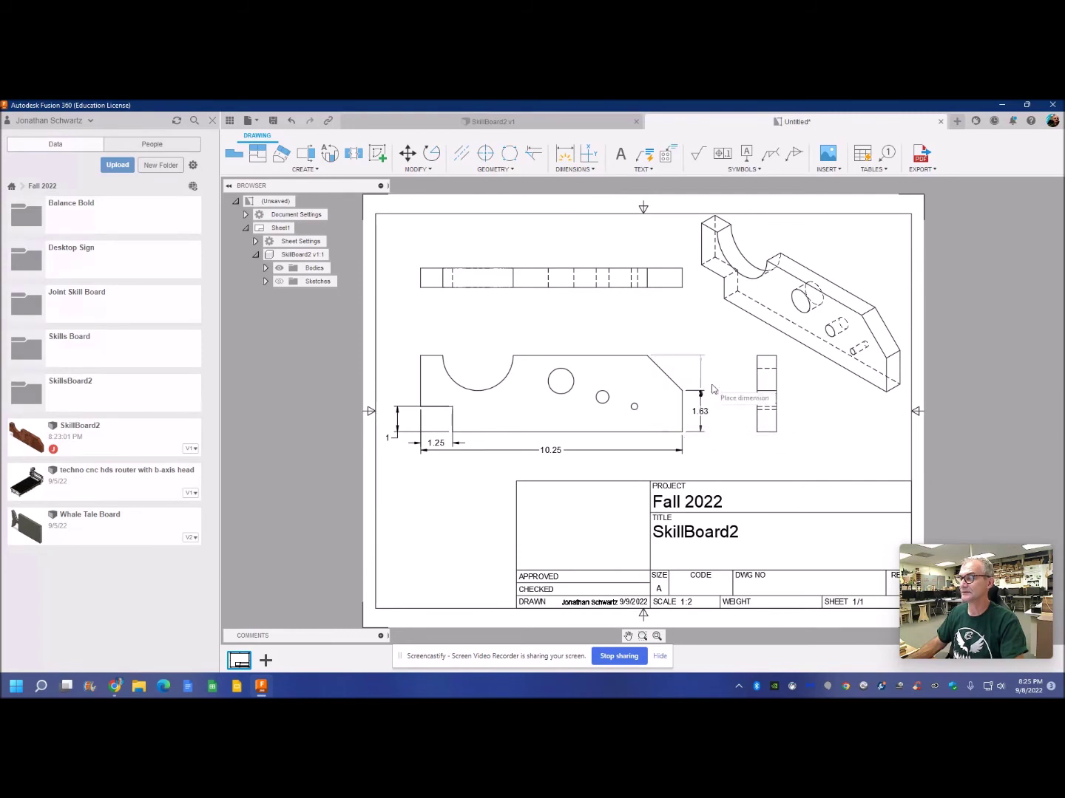
{"action": "left_click", "coordinate": [716, 393]}
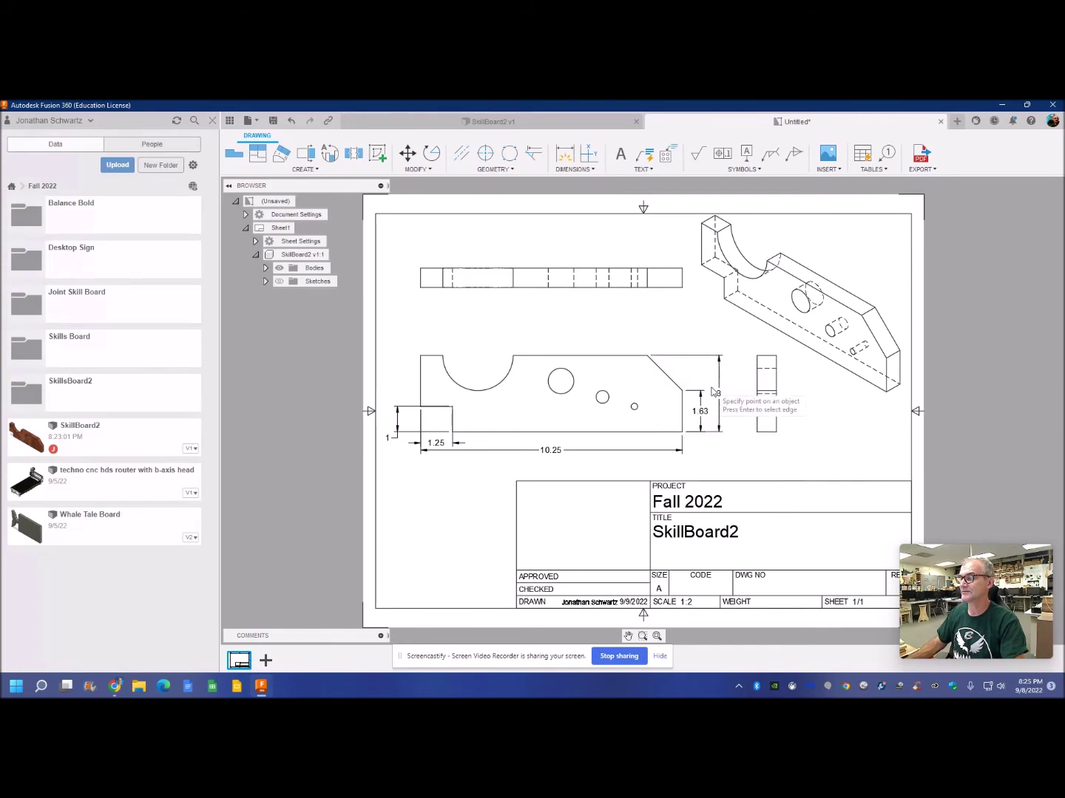
{"action": "left_click", "coordinate": [773, 447]}
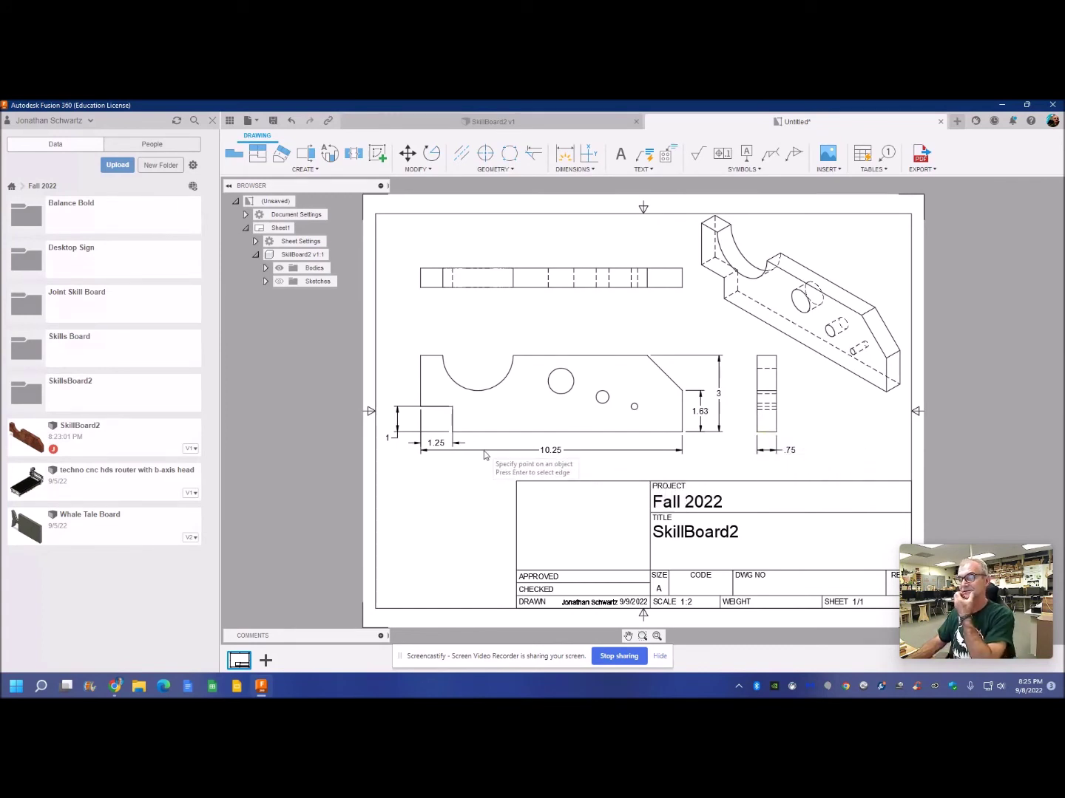
Add the R1.38 arc radius and Ø1 and Ø.5 hole diameter callouts to the front view.
{"action": "left_click", "coordinate": [576, 170]}
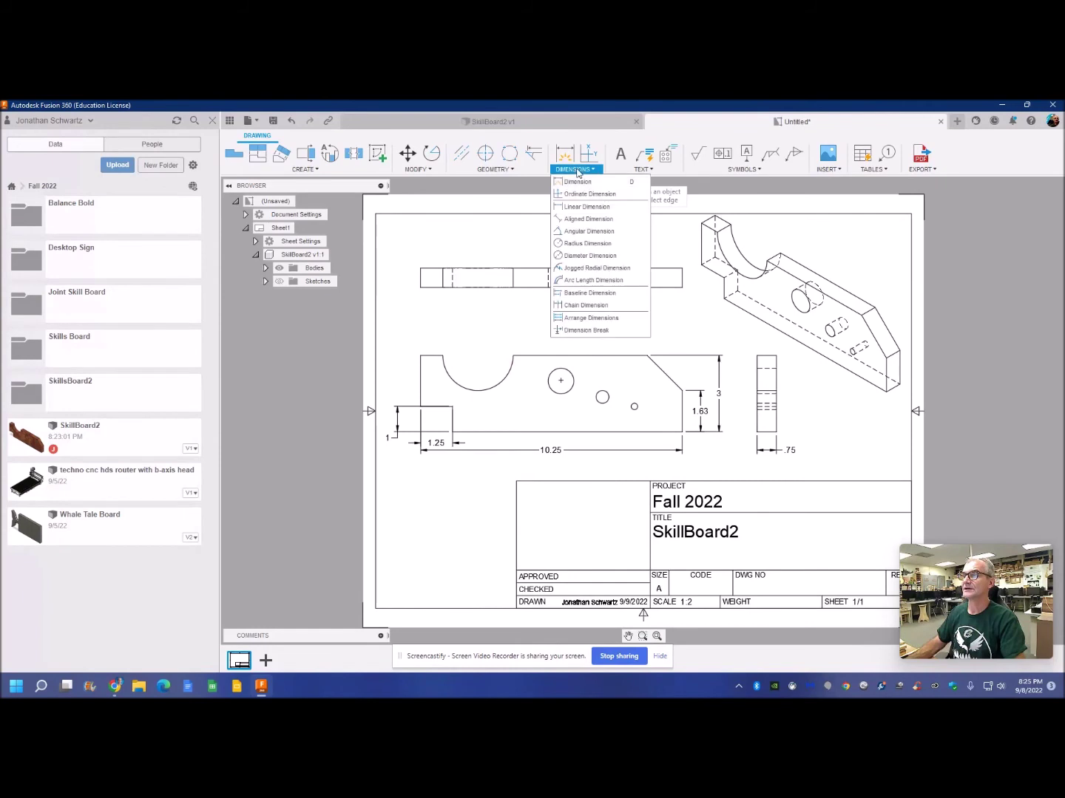
{"action": "left_click", "coordinate": [580, 181]}
{"action": "left_click", "coordinate": [449, 376]}
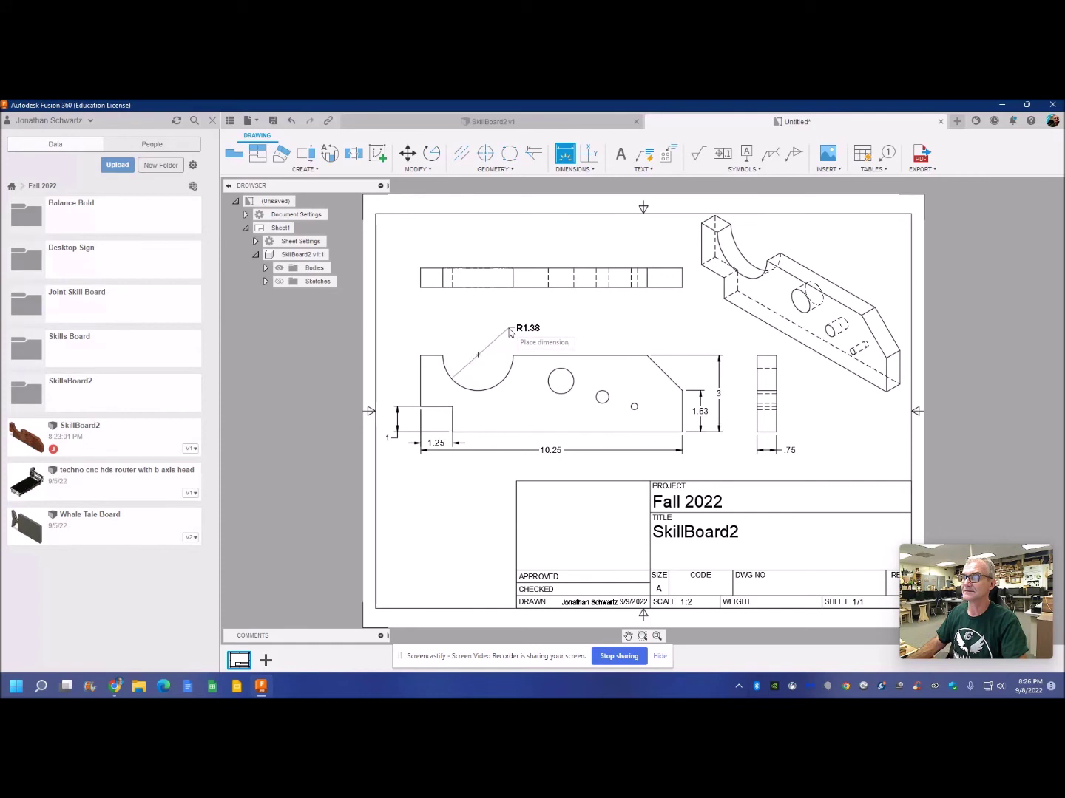
{"action": "left_click", "coordinate": [569, 373]}
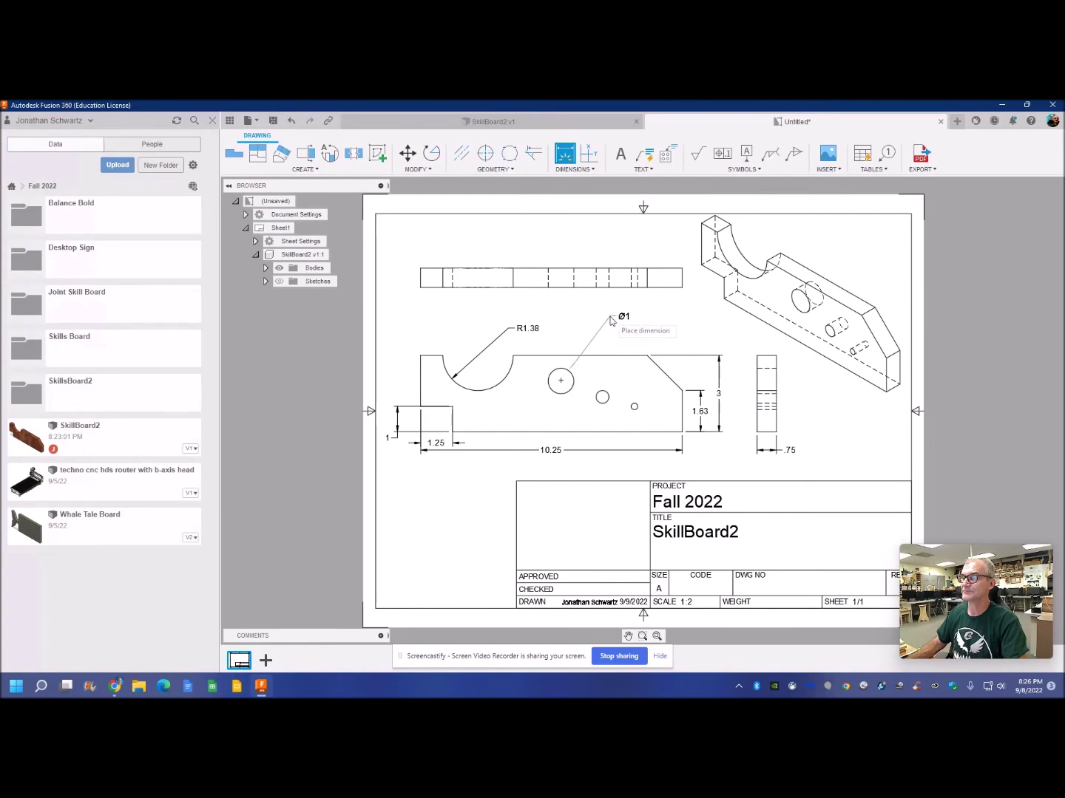
{"action": "left_click", "coordinate": [613, 317]}
{"action": "left_click", "coordinate": [608, 395]}
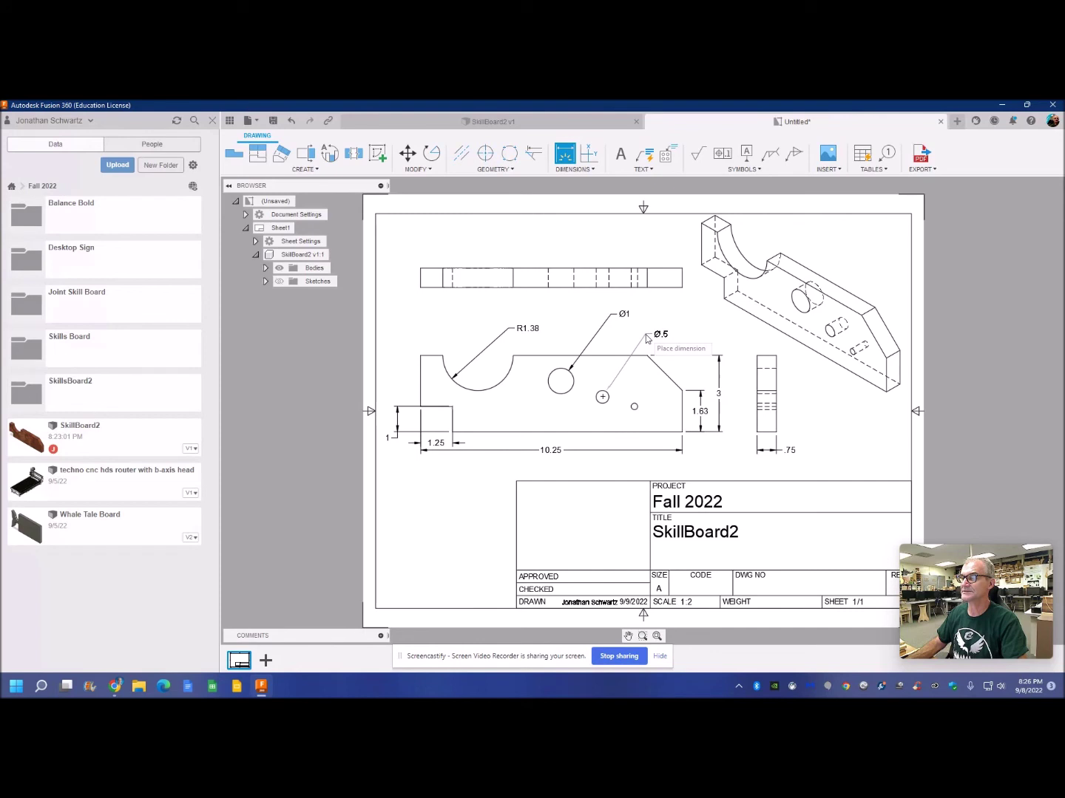
{"action": "left_click", "coordinate": [646, 337]}
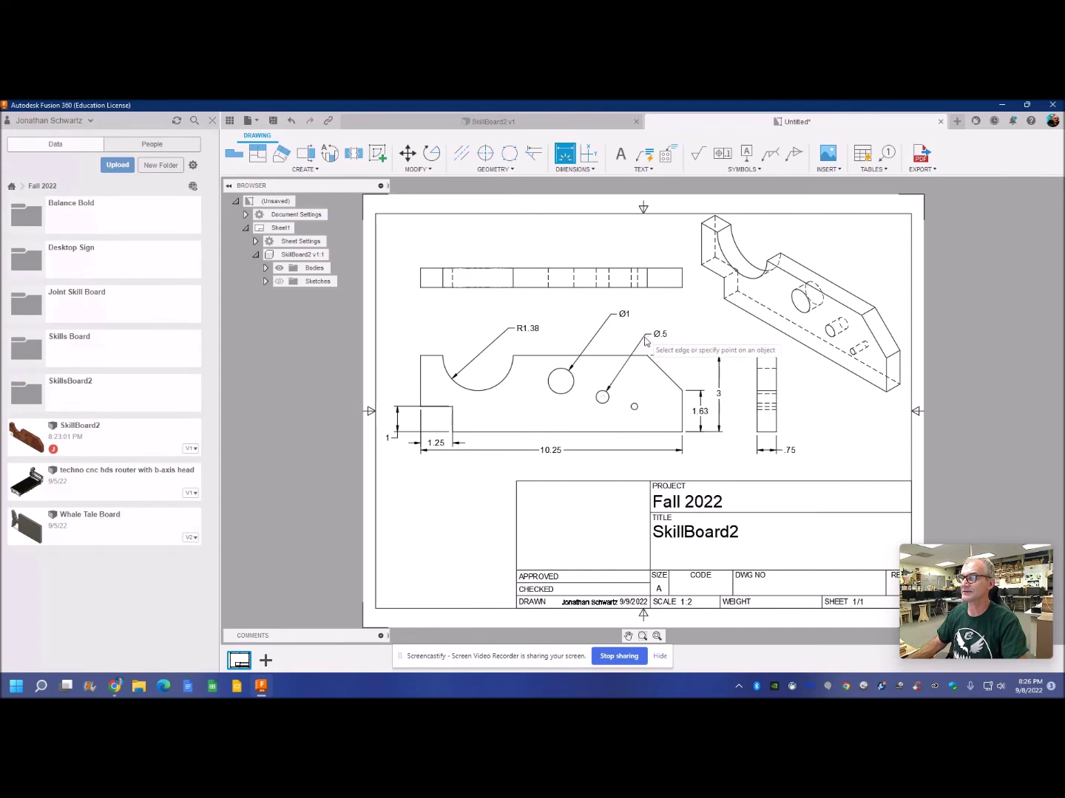
{"action": "left_click", "coordinate": [634, 406]}
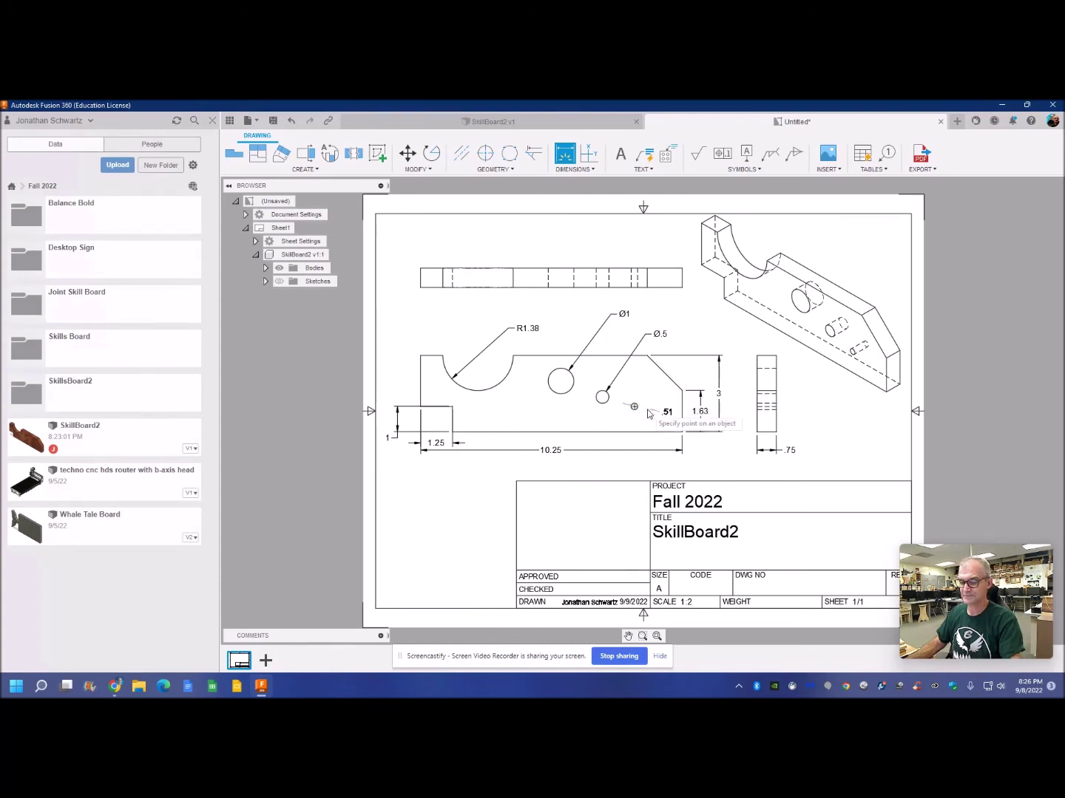
{"action": "key", "text": "Escape"}
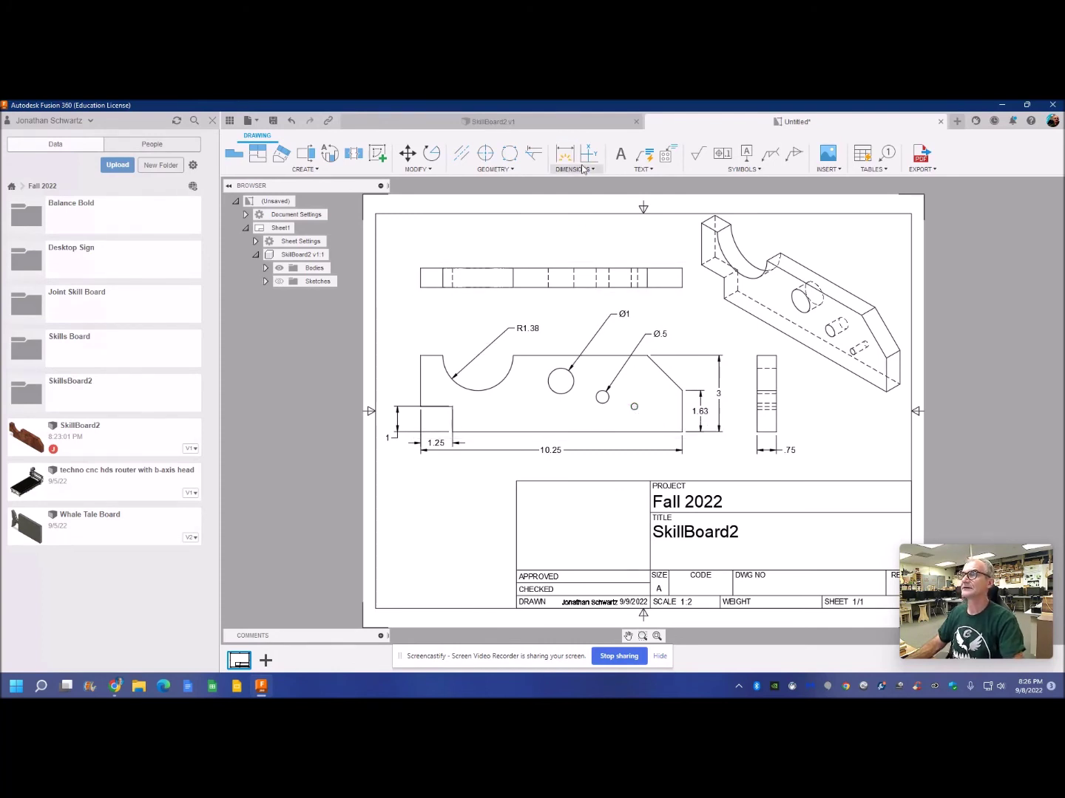
Call out the smallest hole's diameter as Ø.25.
{"action": "left_click", "coordinate": [583, 170]}
{"action": "left_click", "coordinate": [576, 188]}
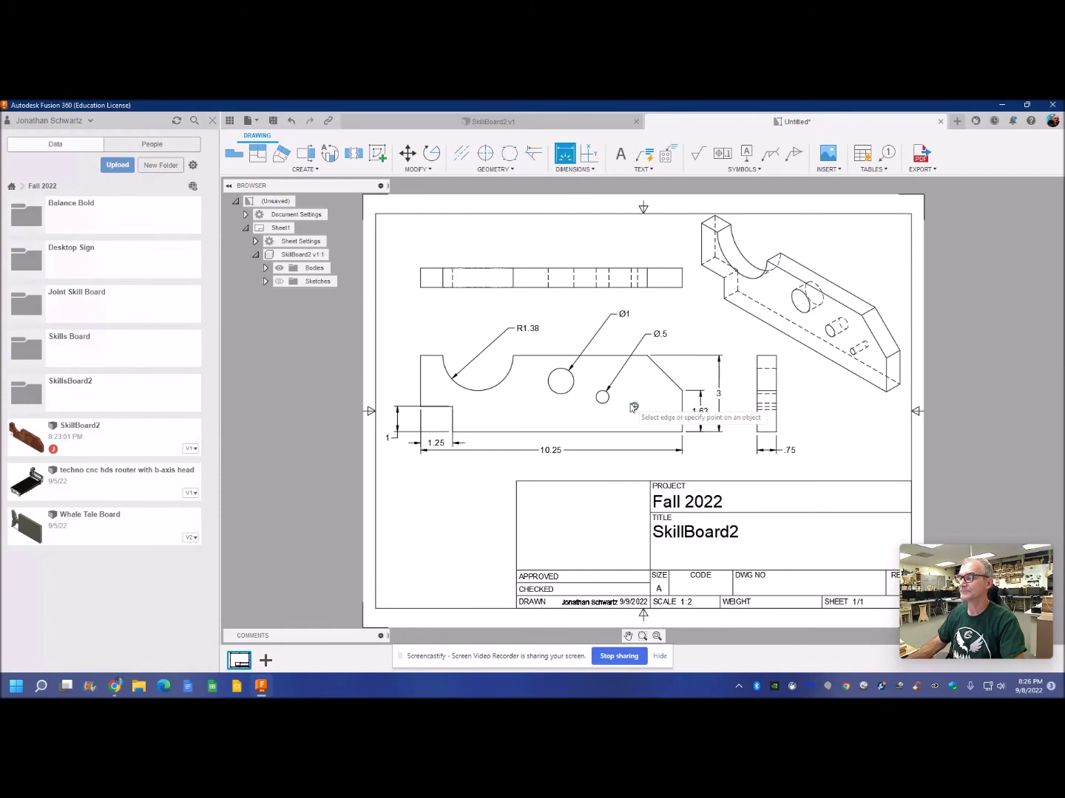
{"action": "scroll", "coordinate": [632, 409], "scroll_direction": "down", "scroll_amount": 2}
{"action": "scroll", "coordinate": [630, 411], "scroll_direction": "up", "scroll_amount": 6}
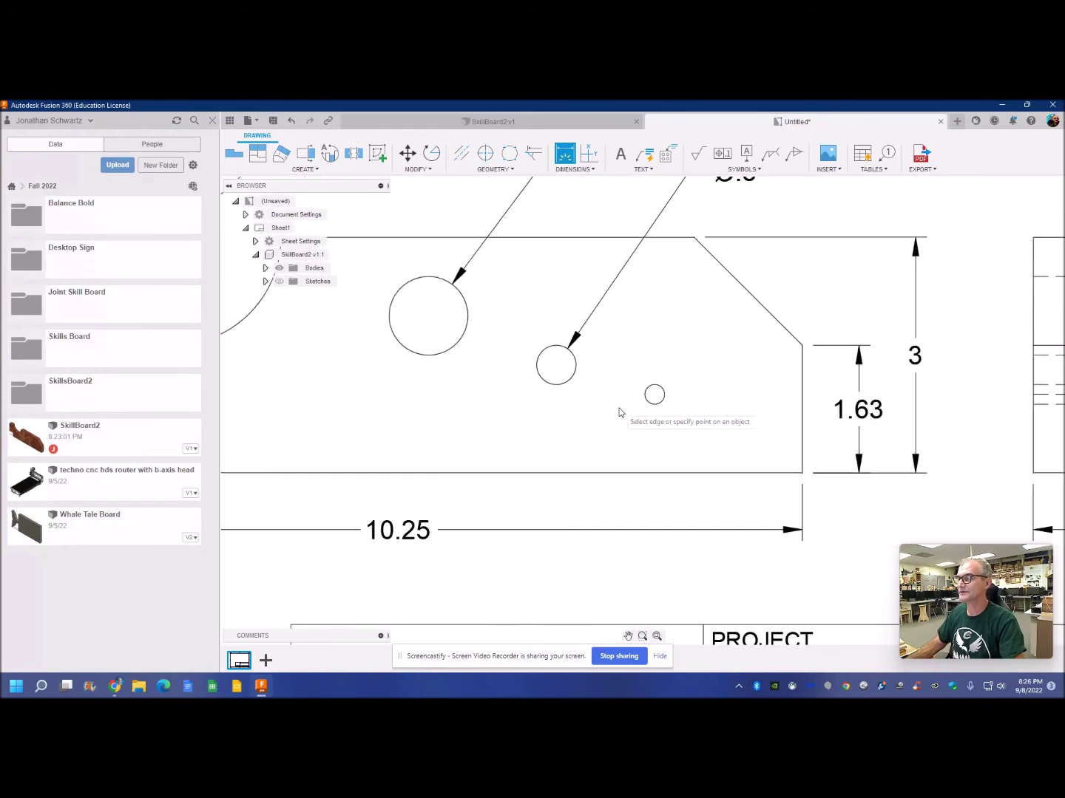
{"action": "scroll", "coordinate": [621, 412], "scroll_direction": "up", "scroll_amount": 2}
{"action": "left_click", "coordinate": [687, 379]}
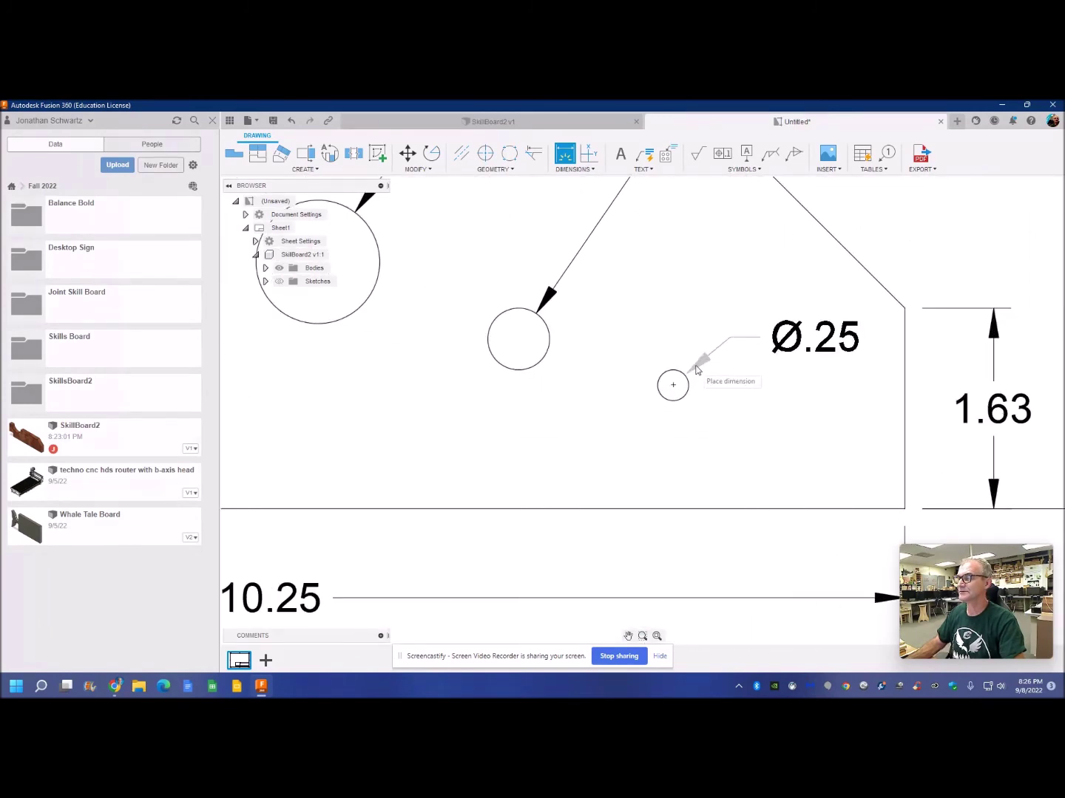
{"action": "scroll", "coordinate": [713, 316], "scroll_direction": "down", "scroll_amount": 5}
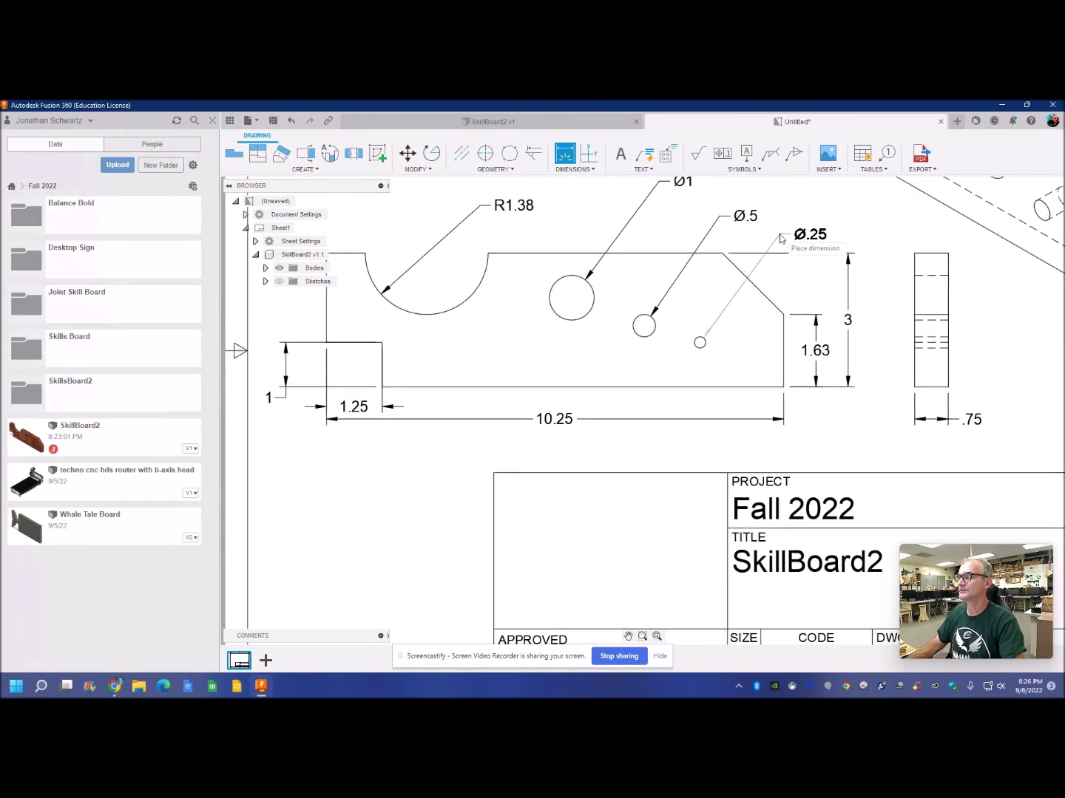
{"action": "left_click", "coordinate": [783, 232]}
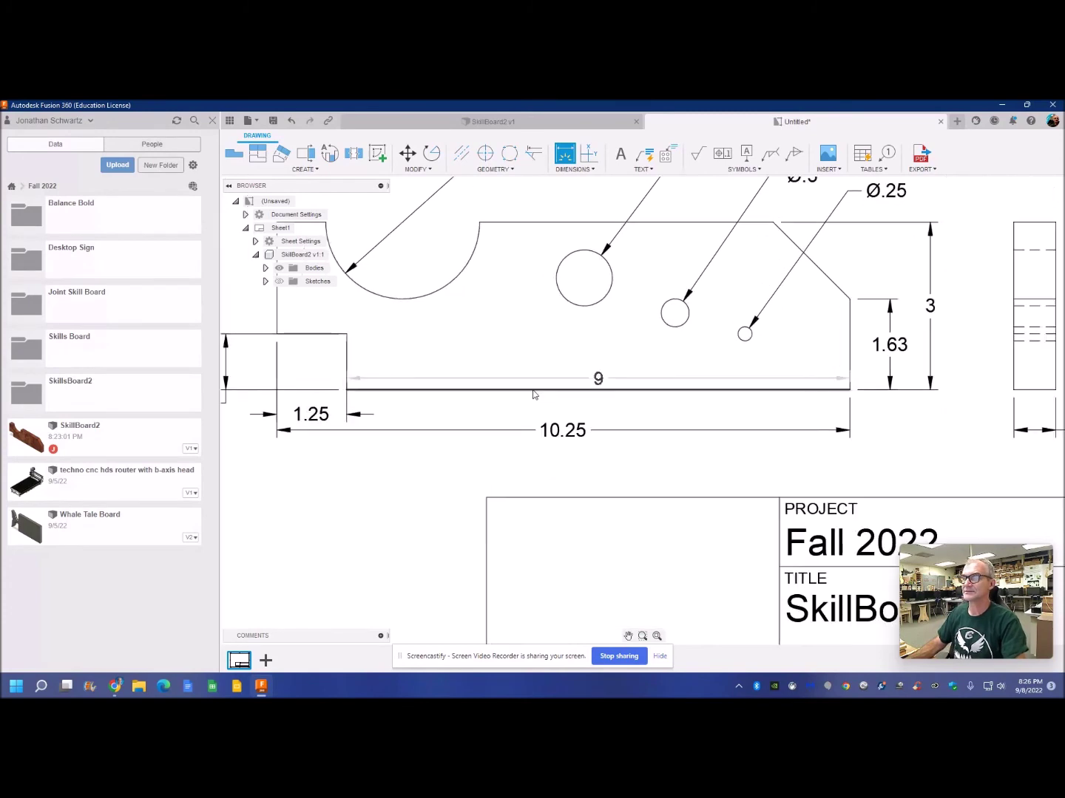
Add the 2.25 dimension from the front view's left end to the arc.
{"action": "key", "text": "F6"}
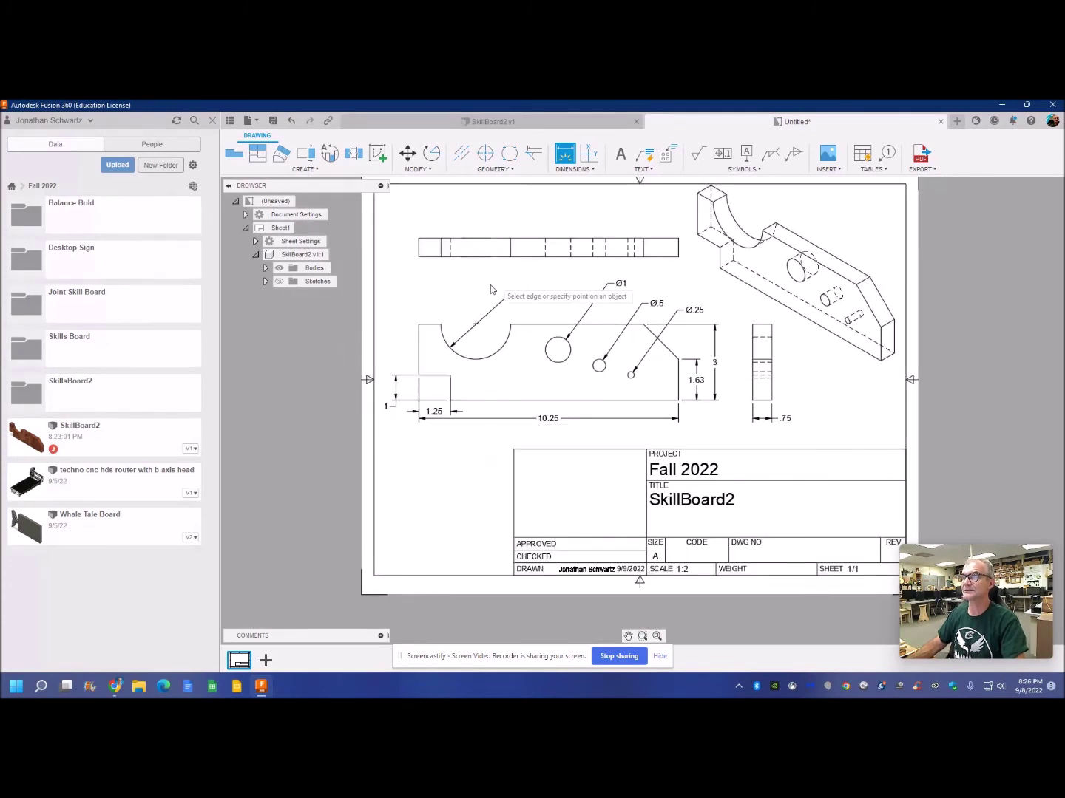
{"action": "left_click", "coordinate": [420, 324]}
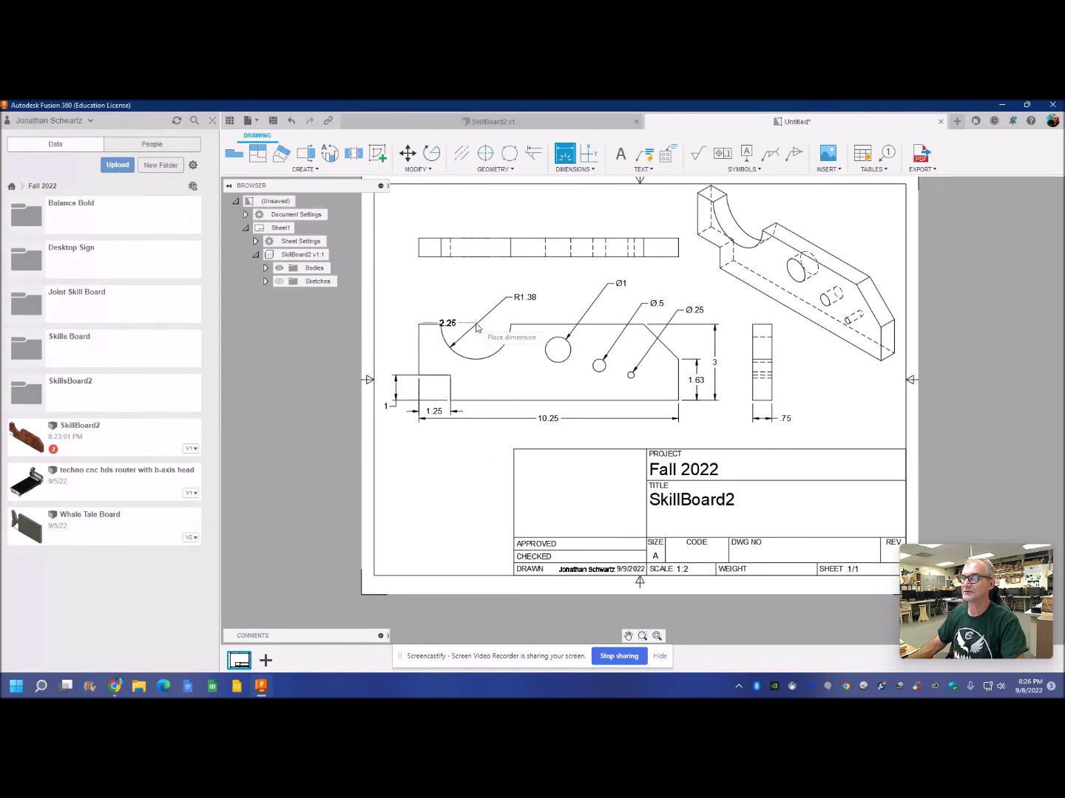
{"action": "left_click", "coordinate": [476, 305]}
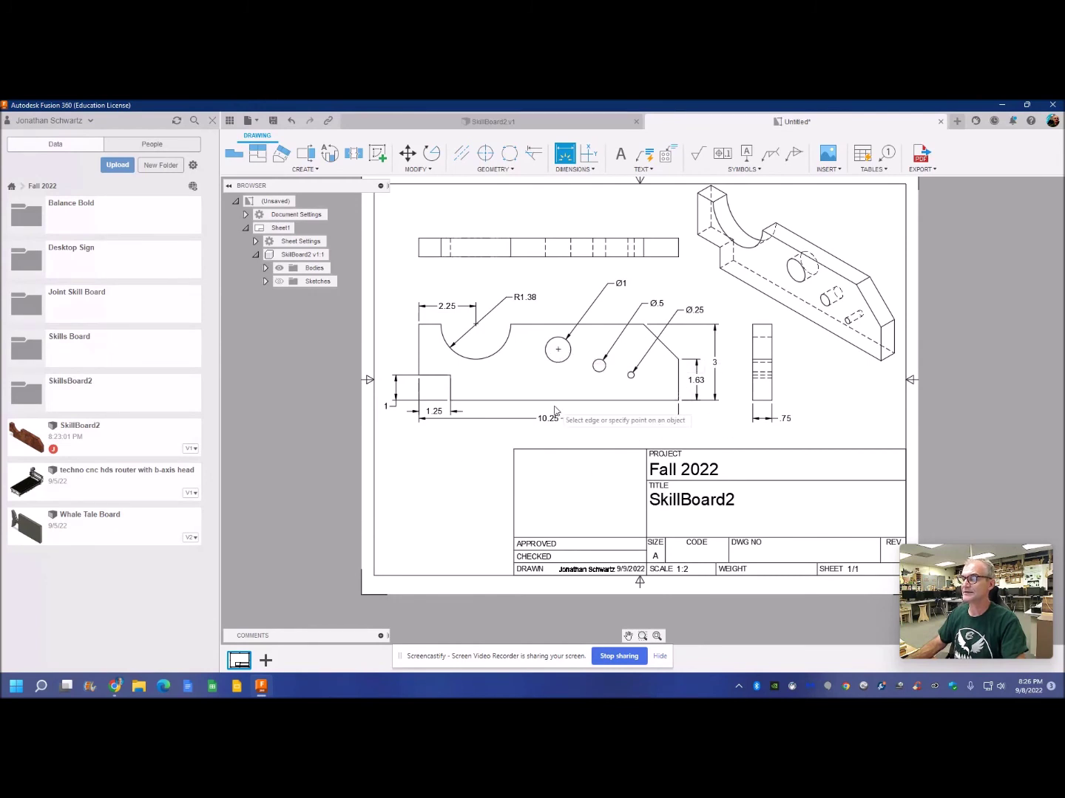
{"action": "left_click", "coordinate": [582, 170]}
Locate the Ø1 and Ø.5 holes from the right edge with 4.75 and 3.13 dimensions.
{"action": "left_click", "coordinate": [577, 207]}
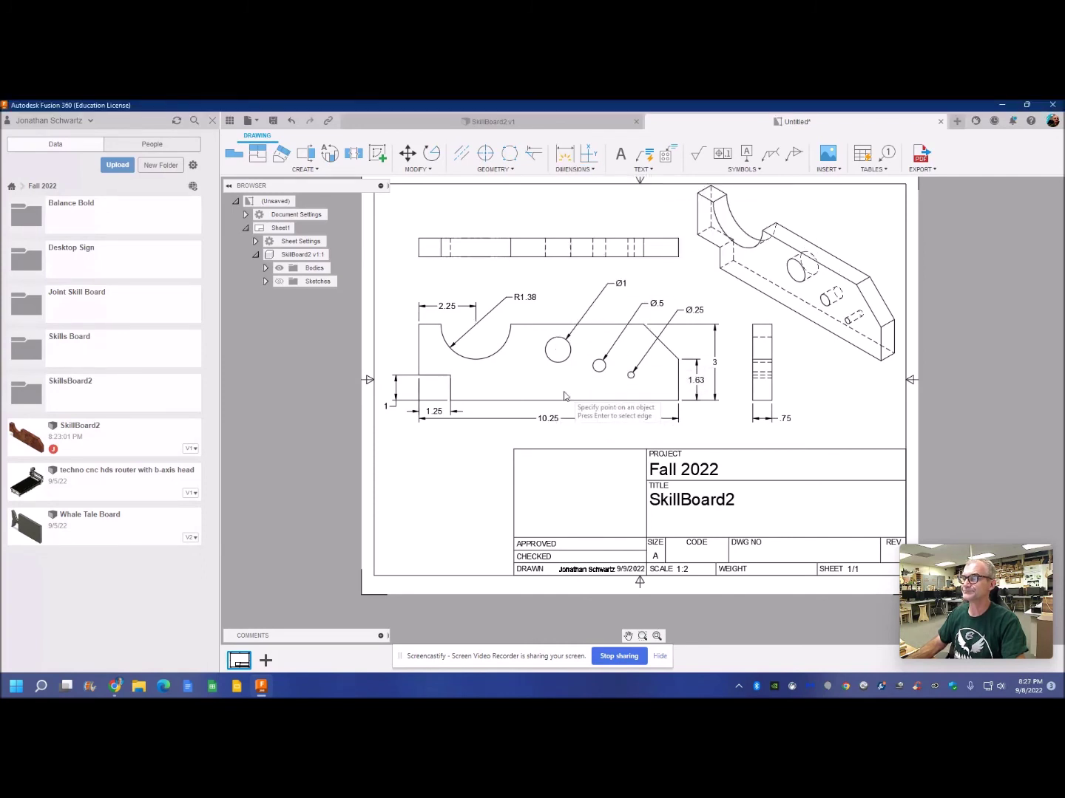
{"action": "left_click", "coordinate": [558, 350]}
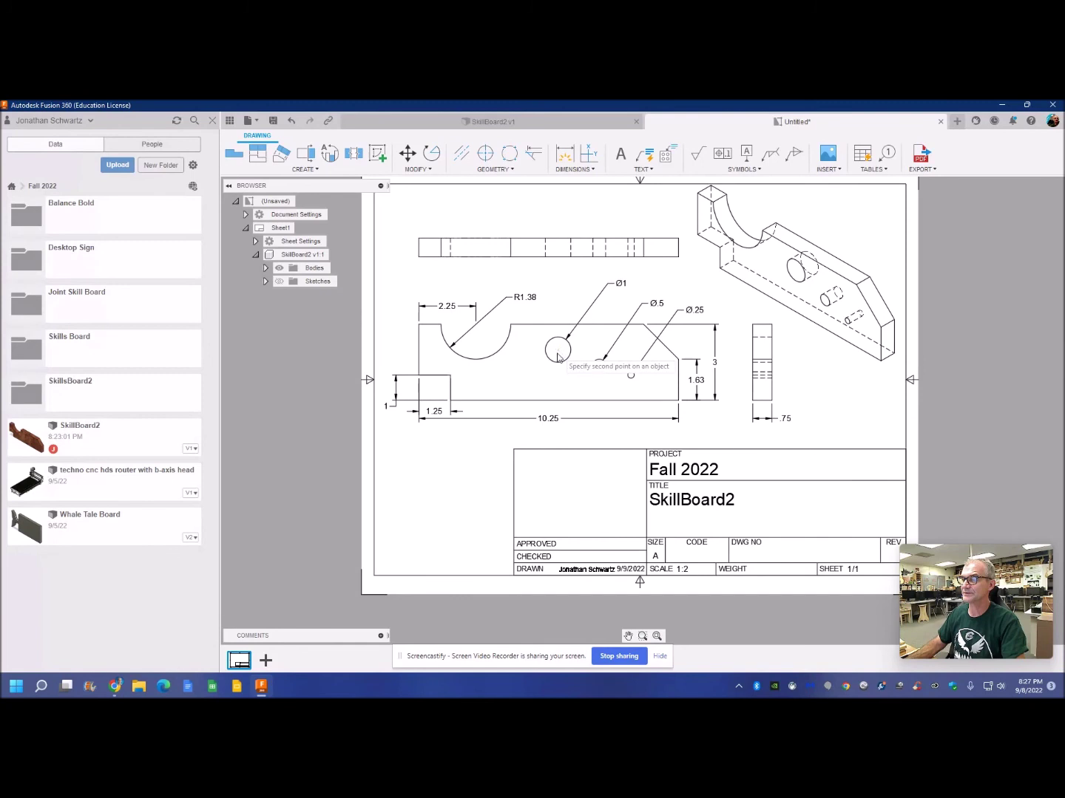
{"action": "left_click", "coordinate": [678, 400]}
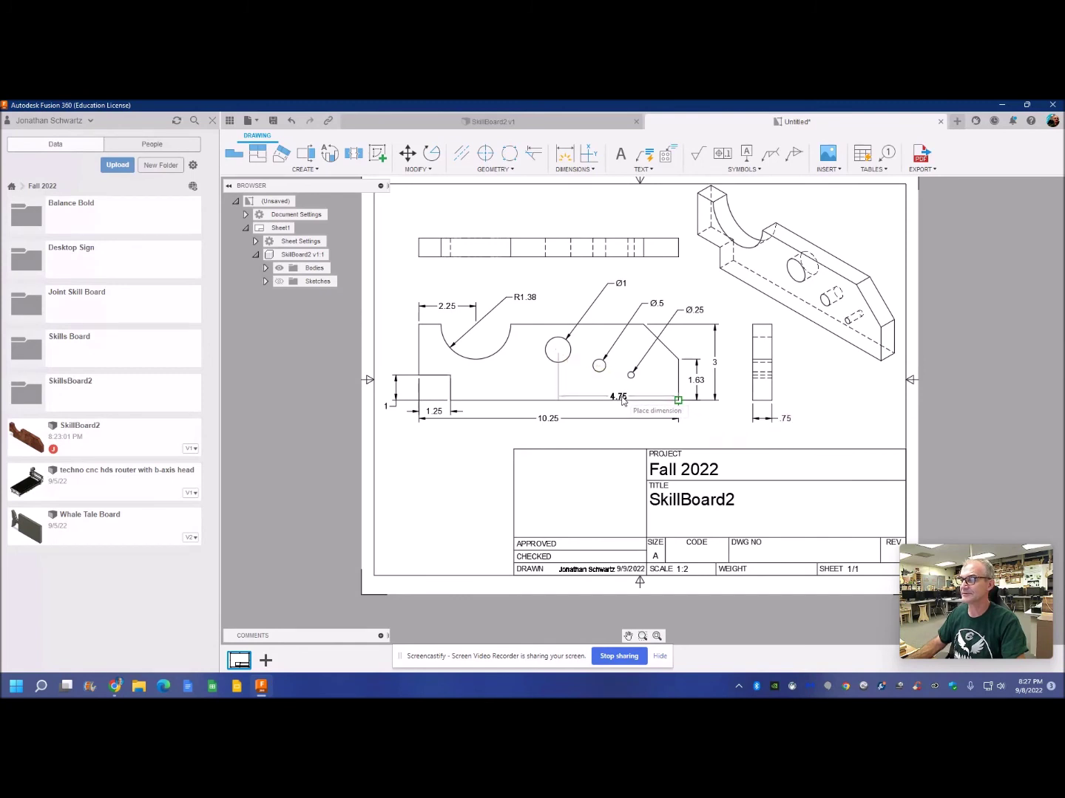
{"action": "scroll", "coordinate": [620, 403], "scroll_direction": "down", "scroll_amount": 1}
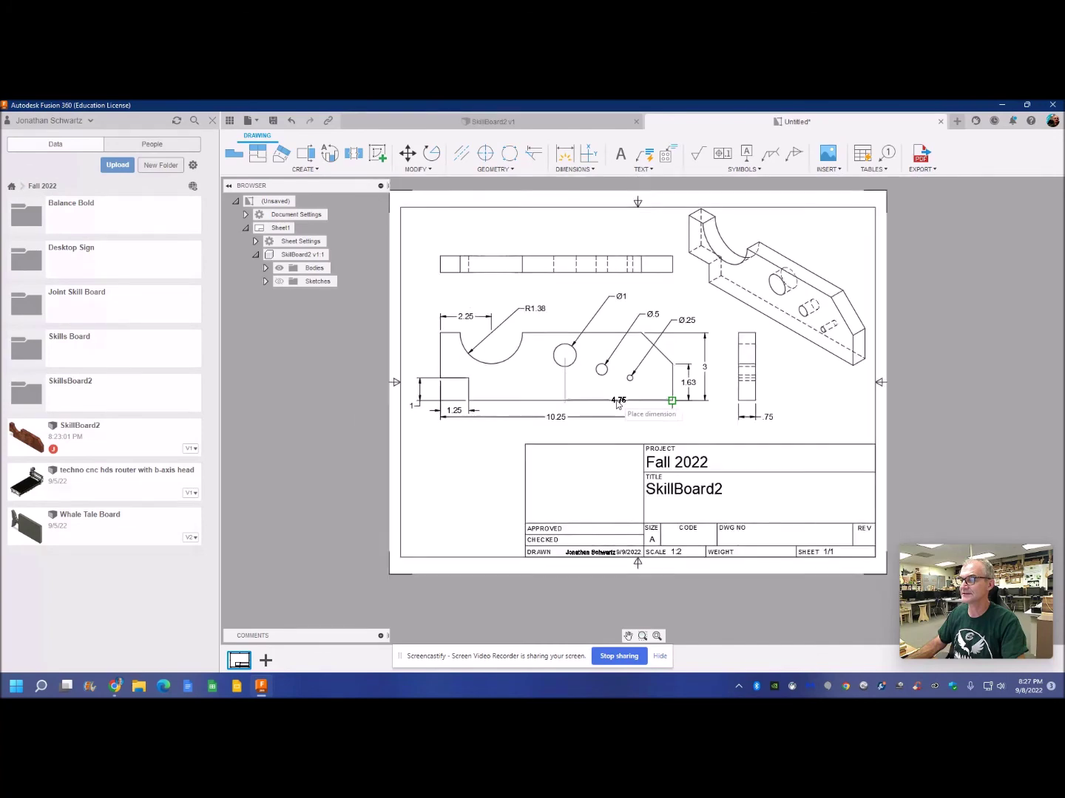
{"action": "scroll", "coordinate": [617, 404], "scroll_direction": "up", "scroll_amount": 2}
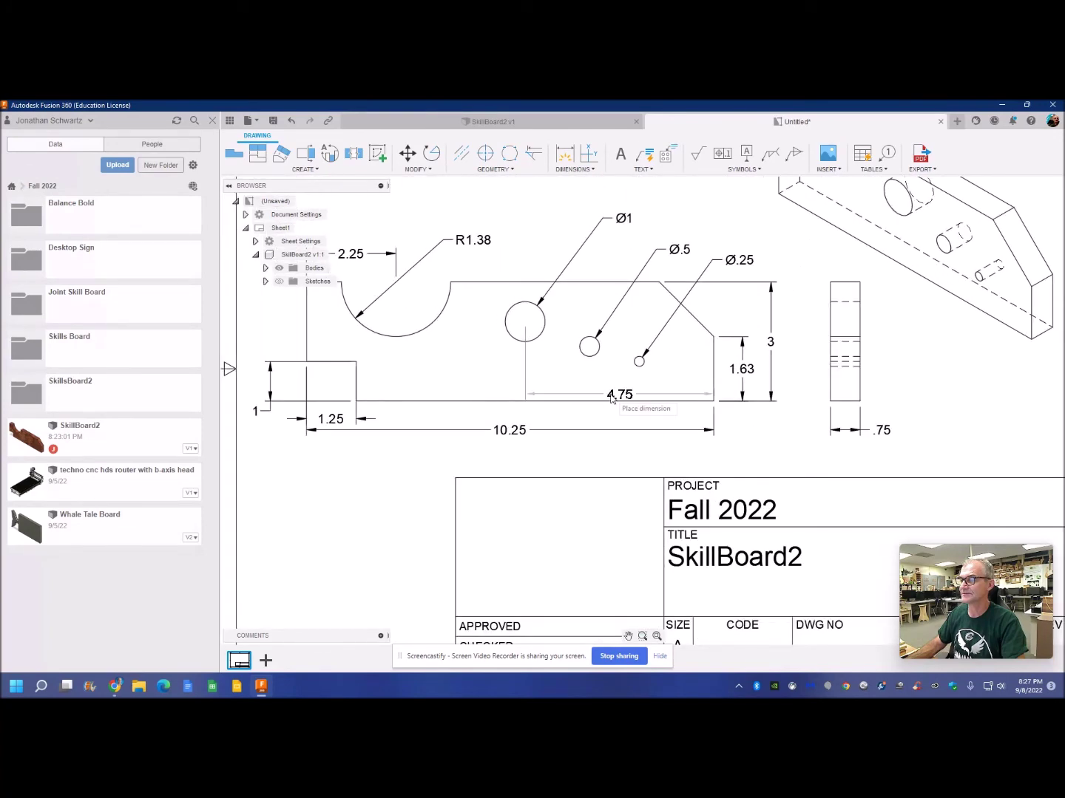
{"action": "left_click", "coordinate": [610, 398]}
{"action": "left_click", "coordinate": [593, 349]}
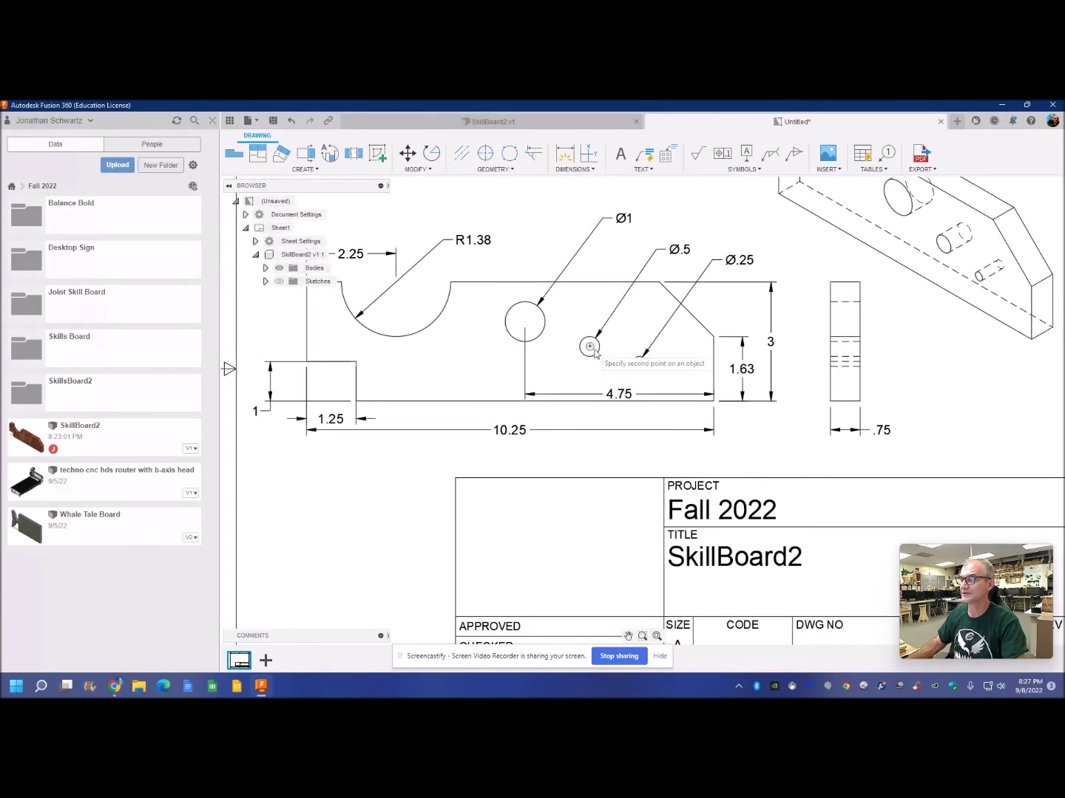
{"action": "left_click", "coordinate": [640, 360]}
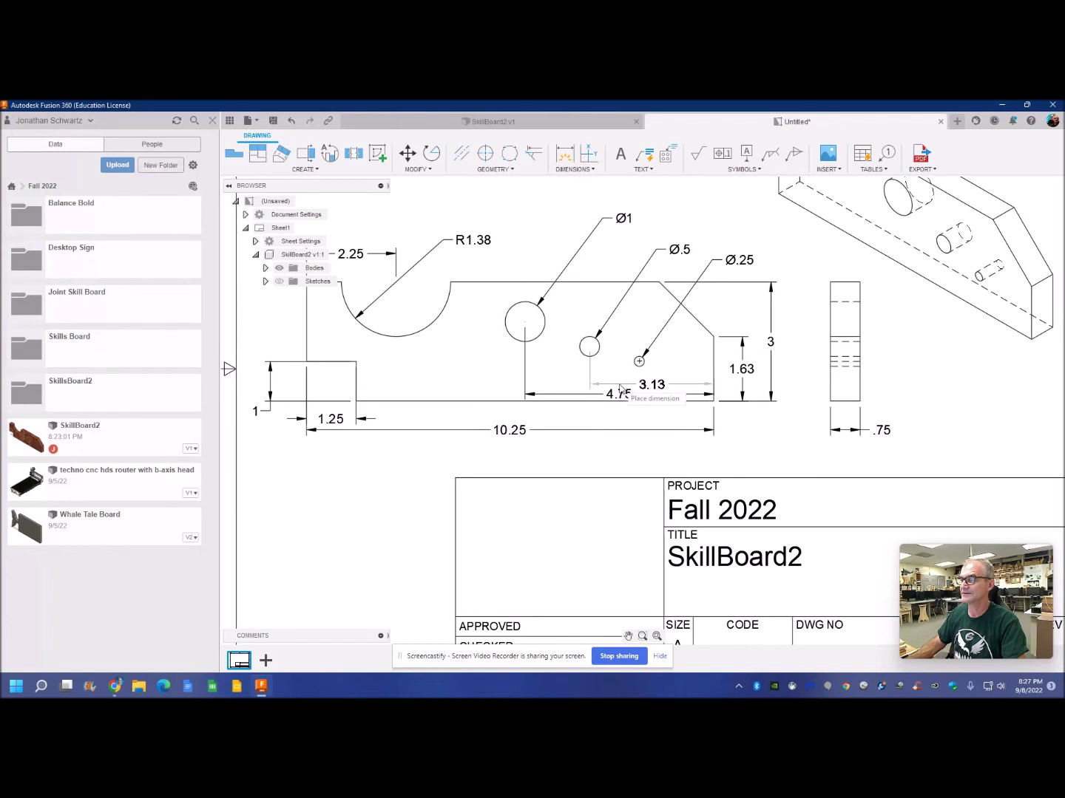
{"action": "left_click", "coordinate": [622, 389]}
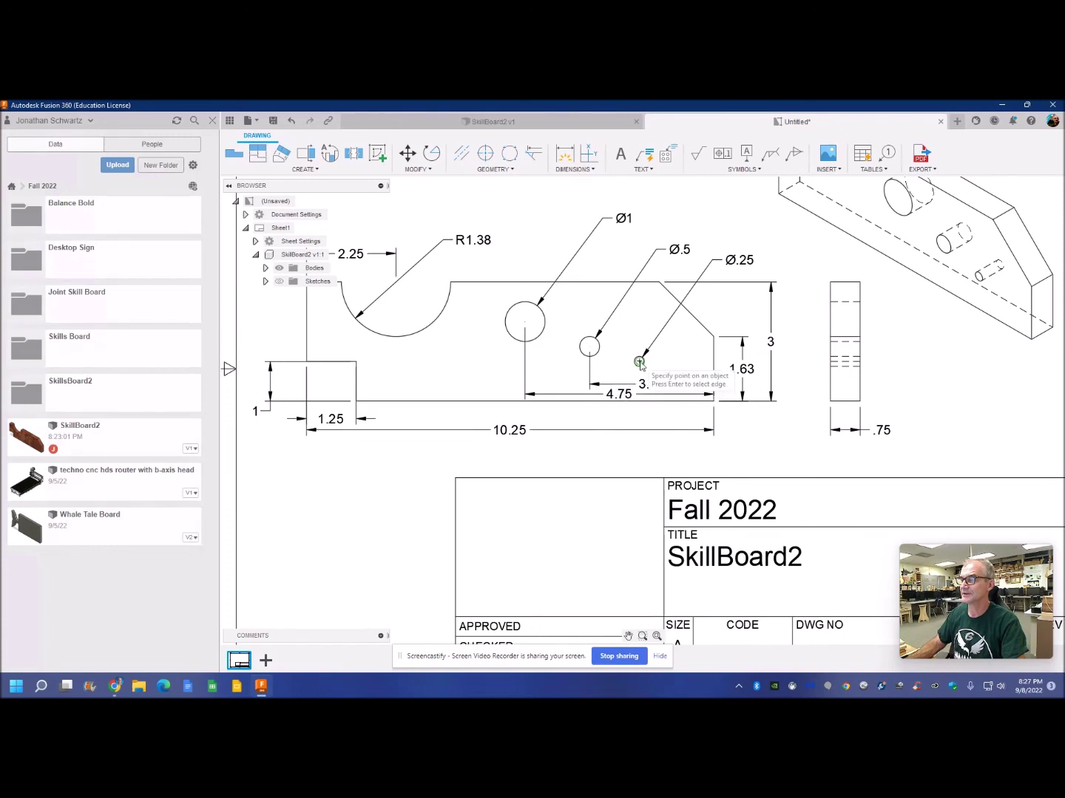
Add the 7.13 and 8.38 hole-location dimensions, measuring from the left edge.
{"action": "left_click", "coordinate": [639, 362]}
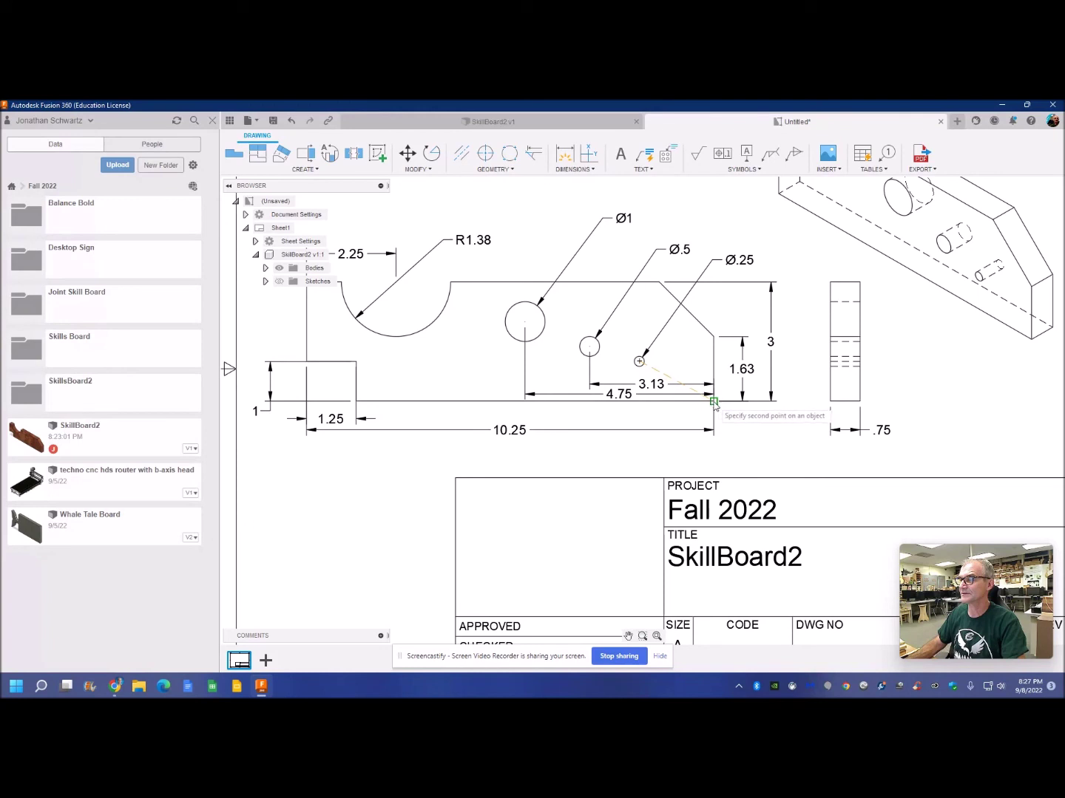
{"action": "left_click", "coordinate": [713, 403]}
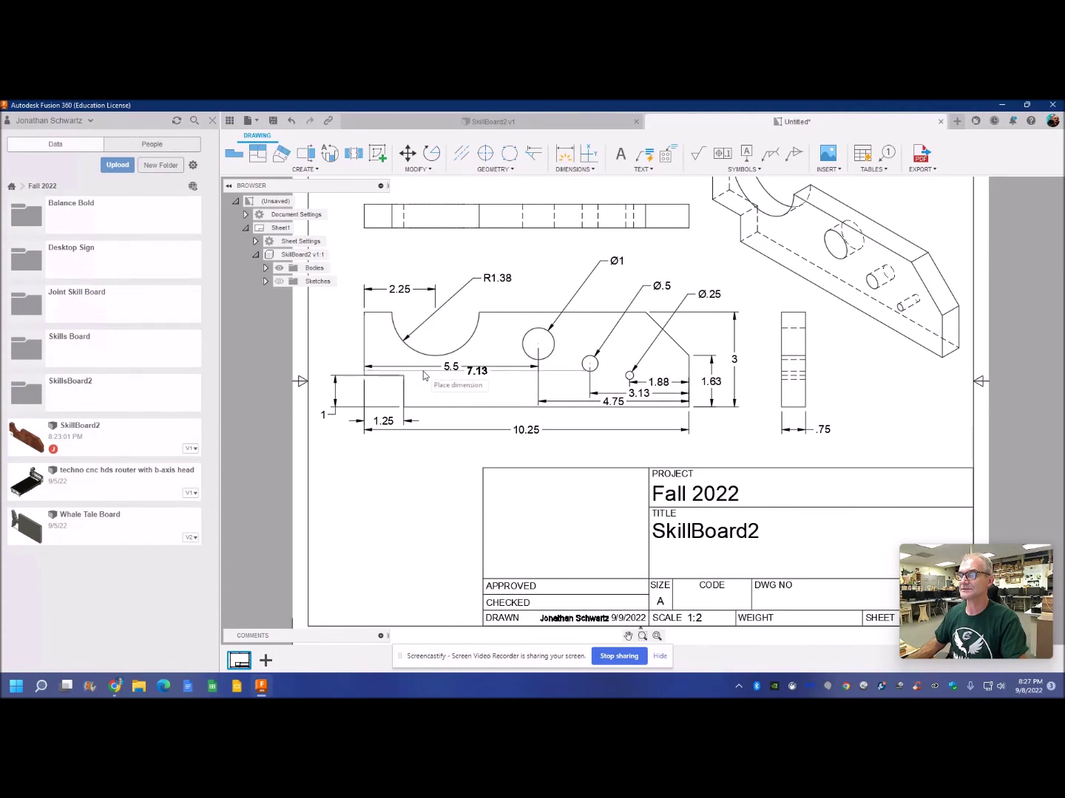
{"action": "scroll", "coordinate": [424, 377], "scroll_direction": "down", "scroll_amount": 1}
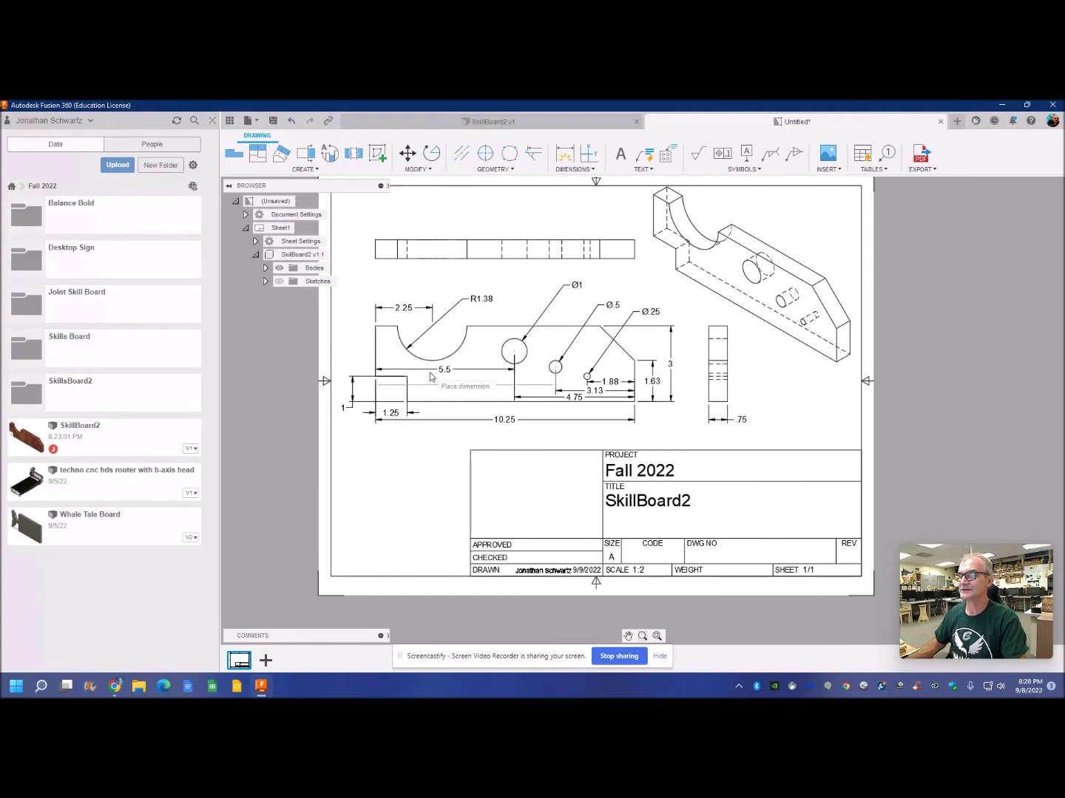
{"action": "left_click", "coordinate": [431, 376]}
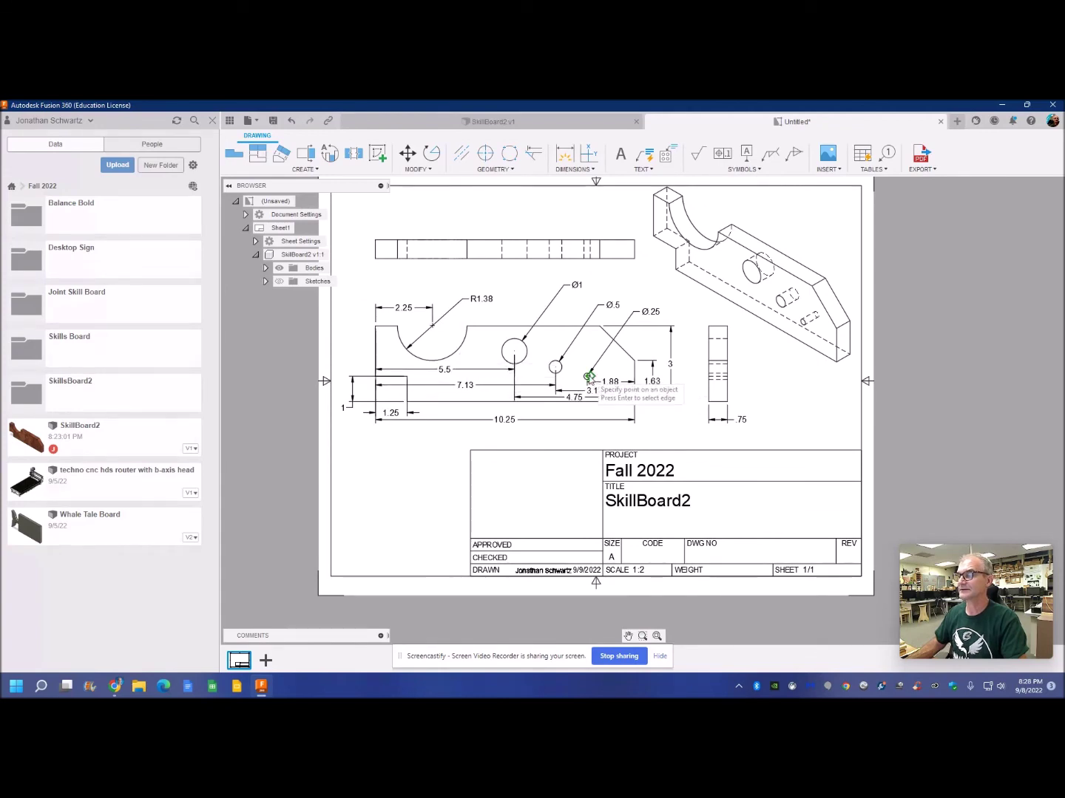
{"action": "scroll", "coordinate": [587, 378], "scroll_direction": "down", "scroll_amount": 1}
{"action": "scroll", "coordinate": [588, 378], "scroll_direction": "up", "scroll_amount": 2}
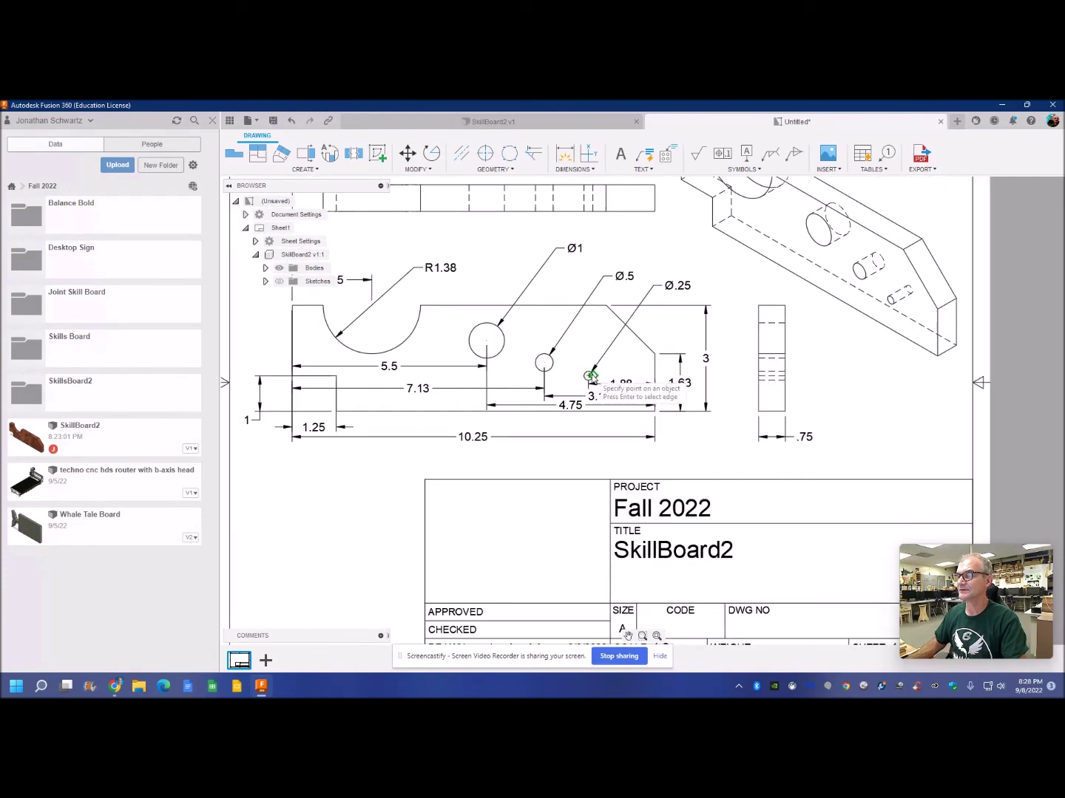
{"action": "left_click", "coordinate": [588, 377]}
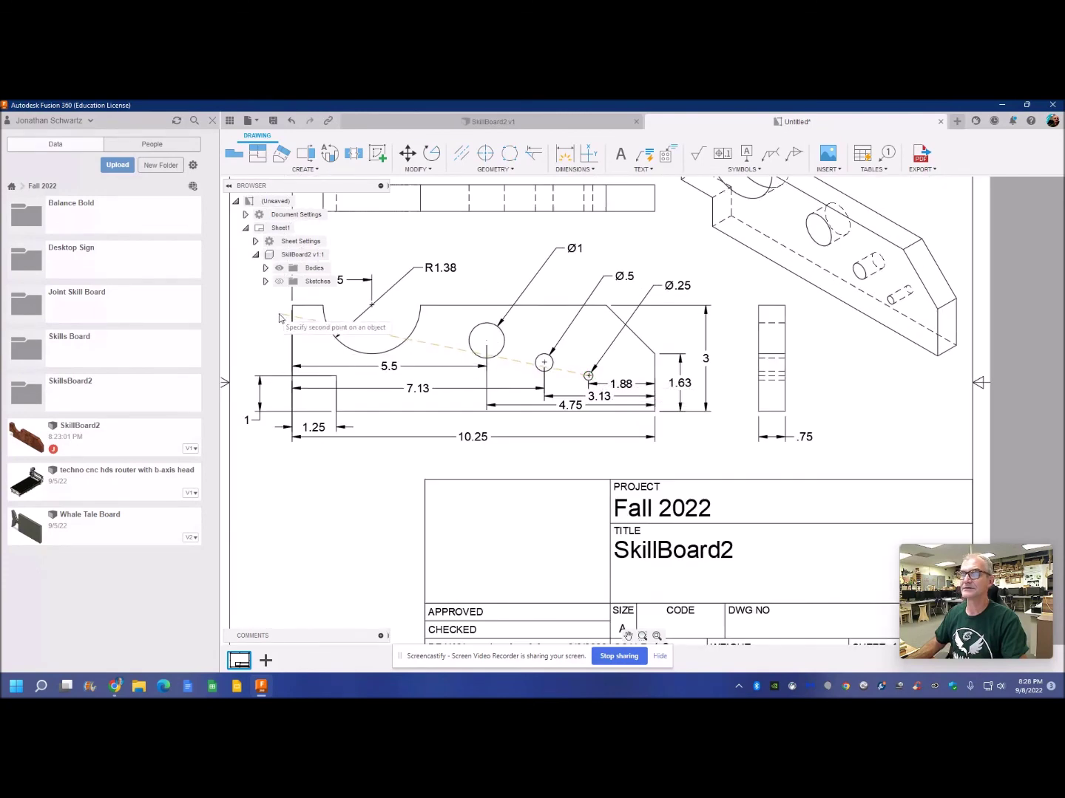
{"action": "left_click", "coordinate": [335, 376]}
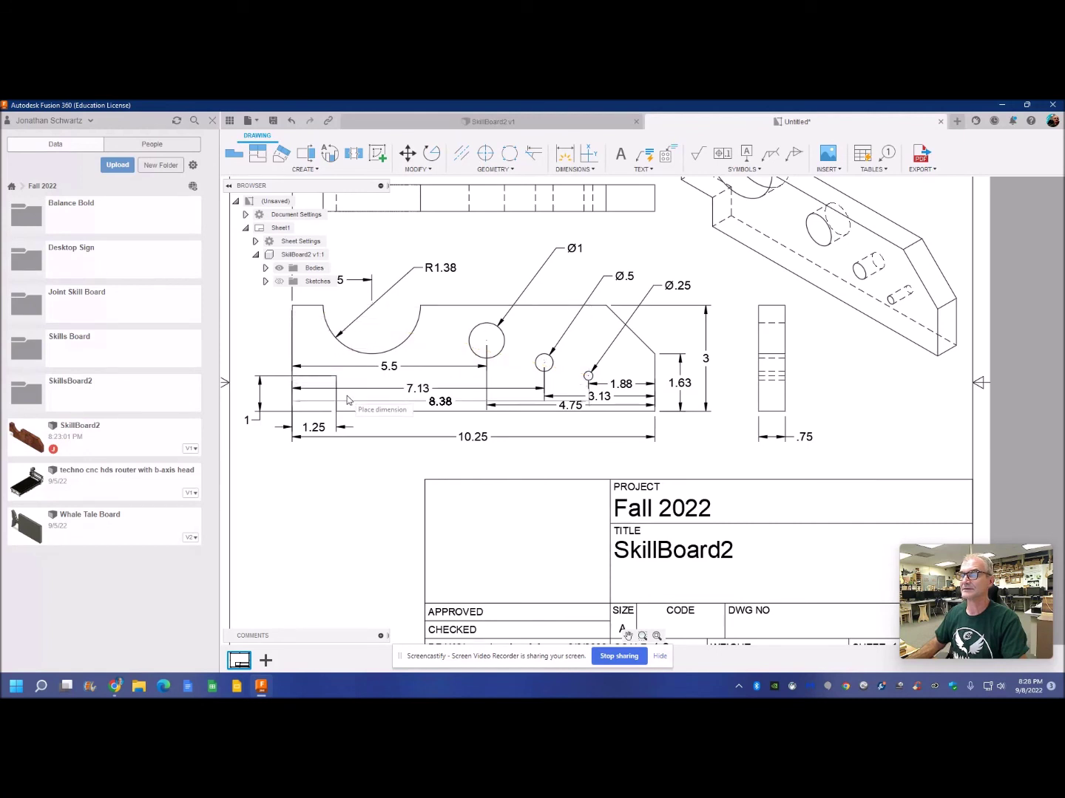
{"action": "left_click", "coordinate": [348, 400]}
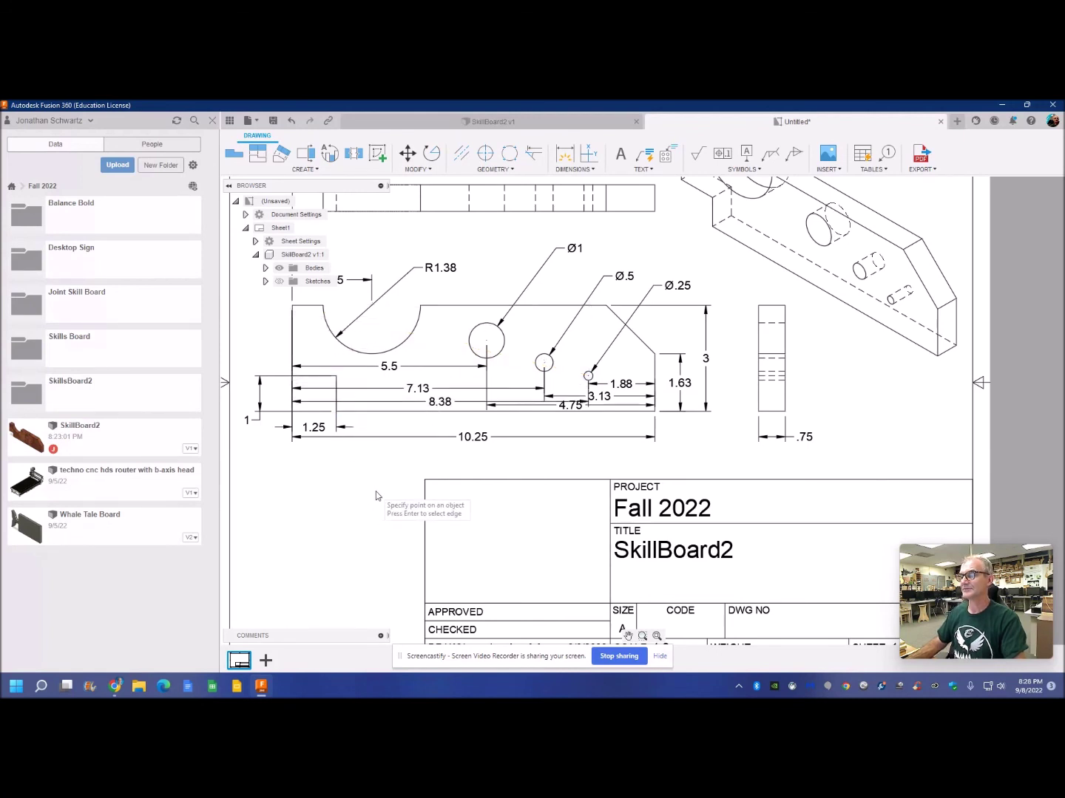
{"action": "right_click", "coordinate": [702, 456]}
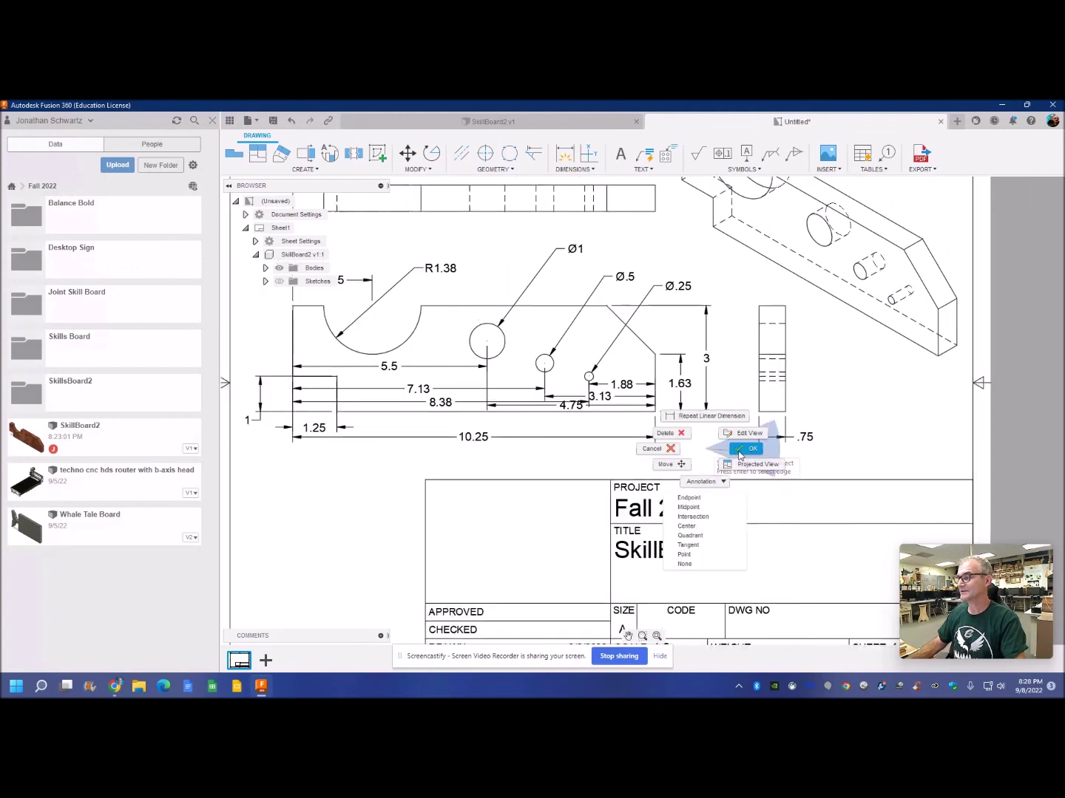
{"action": "left_click", "coordinate": [742, 446]}
Move the 4.75 dimension lower, below the other dimensions.
{"action": "left_click", "coordinate": [569, 411]}
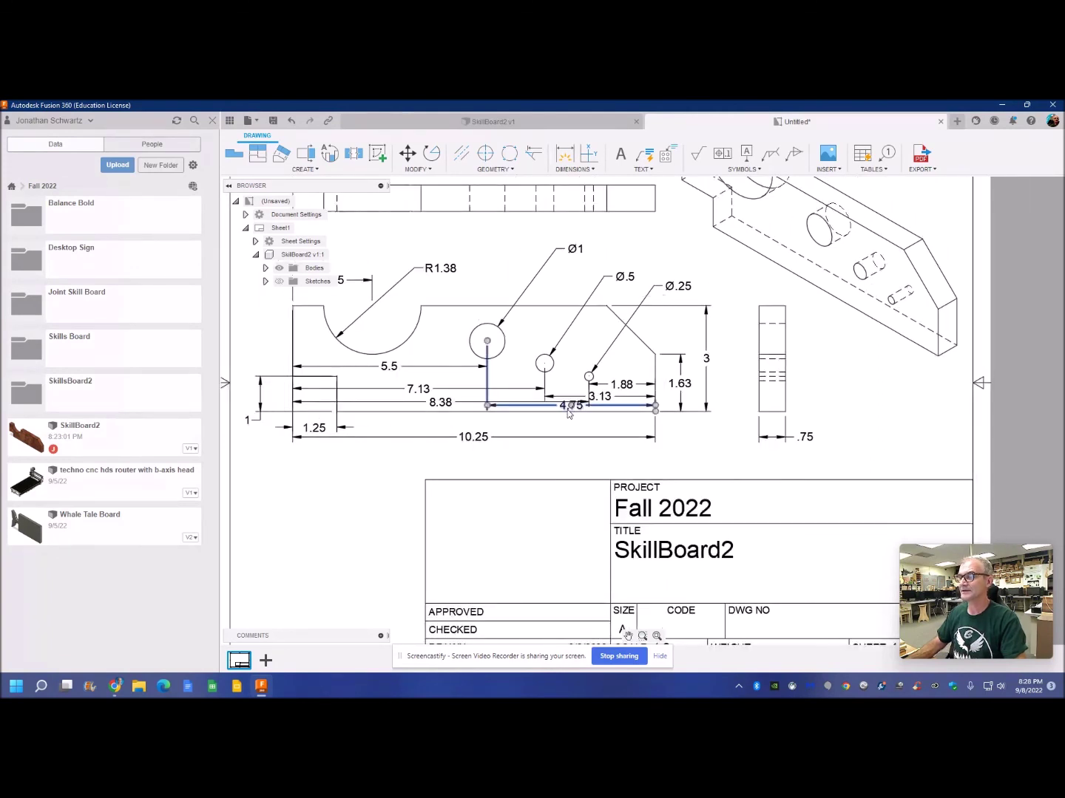
{"action": "left_click_drag", "start_coordinate": [569, 410], "coordinate": [573, 428]}
{"action": "left_click", "coordinate": [571, 459]}
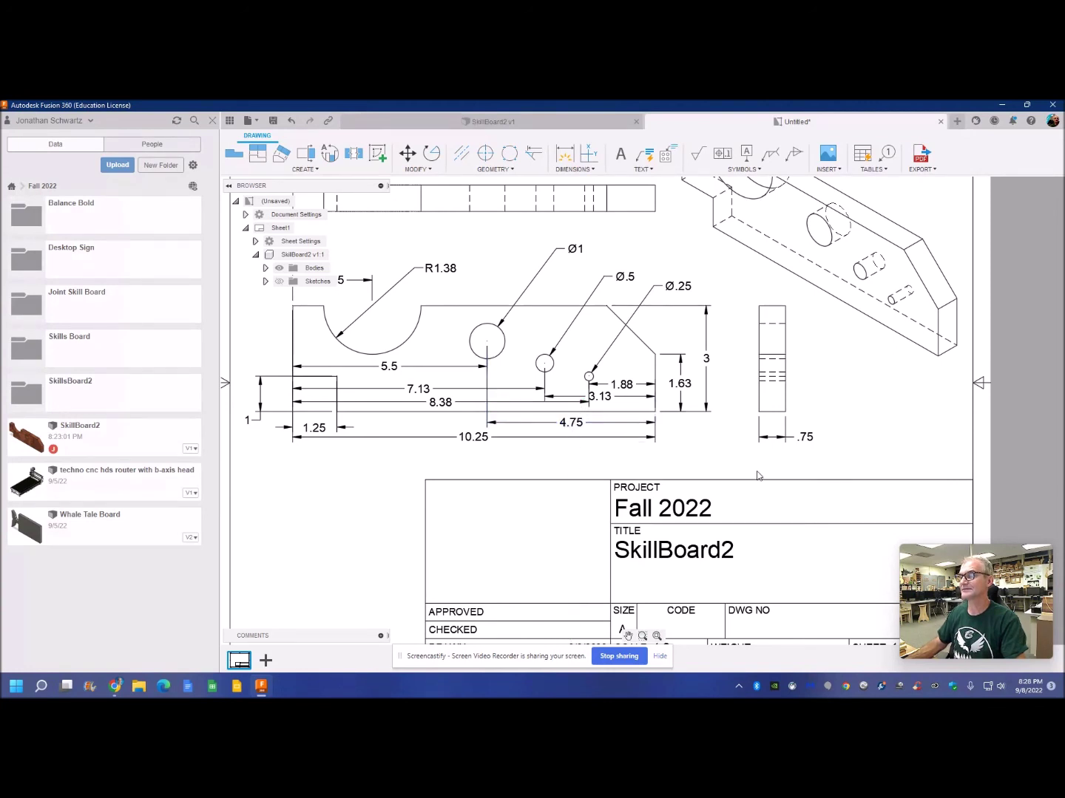
{"action": "scroll", "coordinate": [742, 502], "scroll_direction": "down", "scroll_amount": 4}
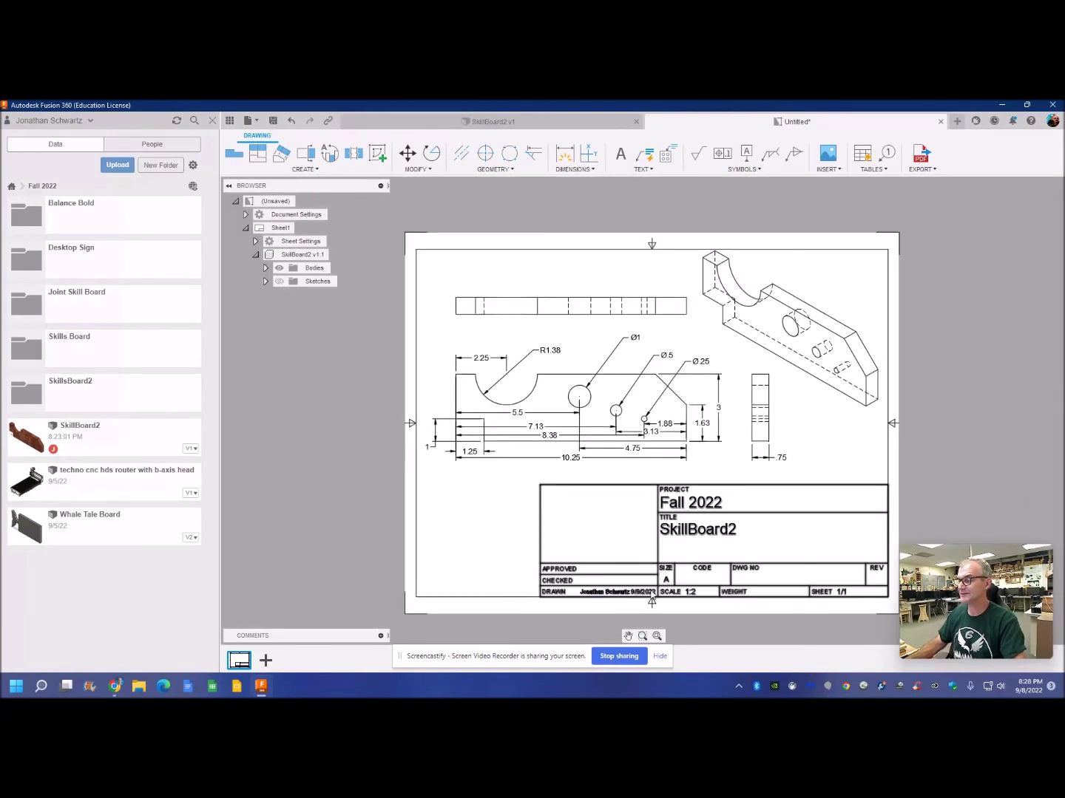
Write an 'Inches' note beside the side view and move it into the title block's CODE cell.
{"action": "left_click", "coordinate": [643, 170]}
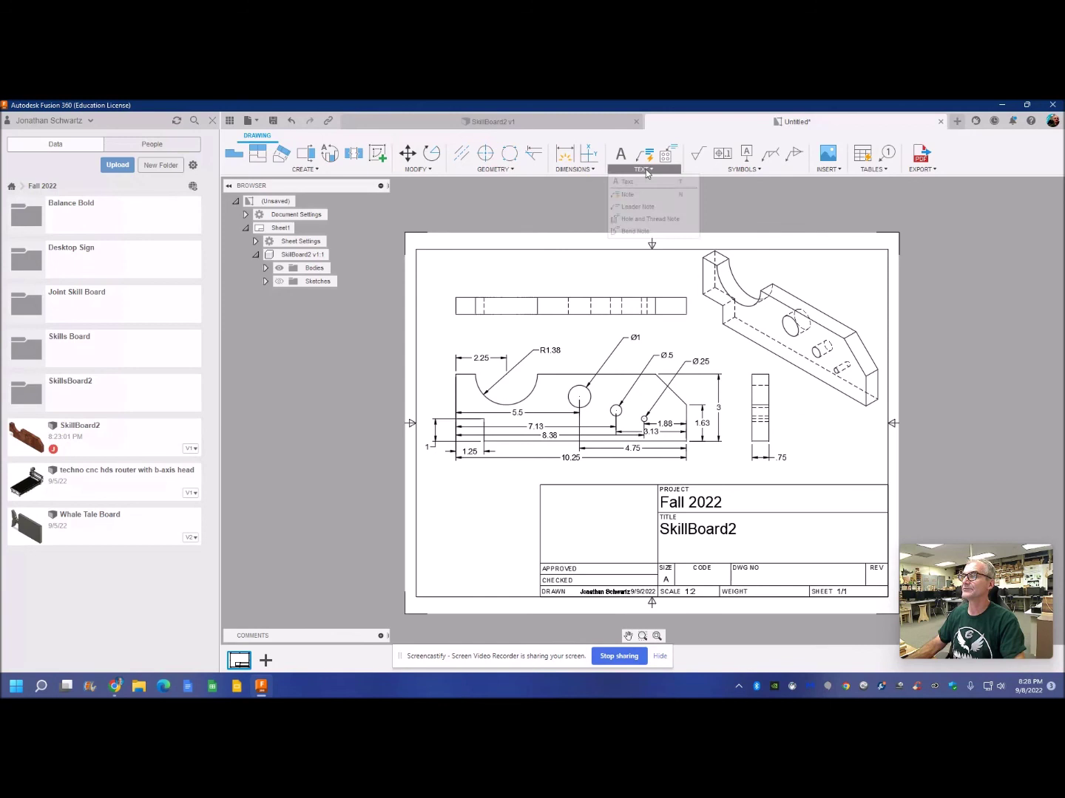
{"action": "left_click", "coordinate": [628, 181]}
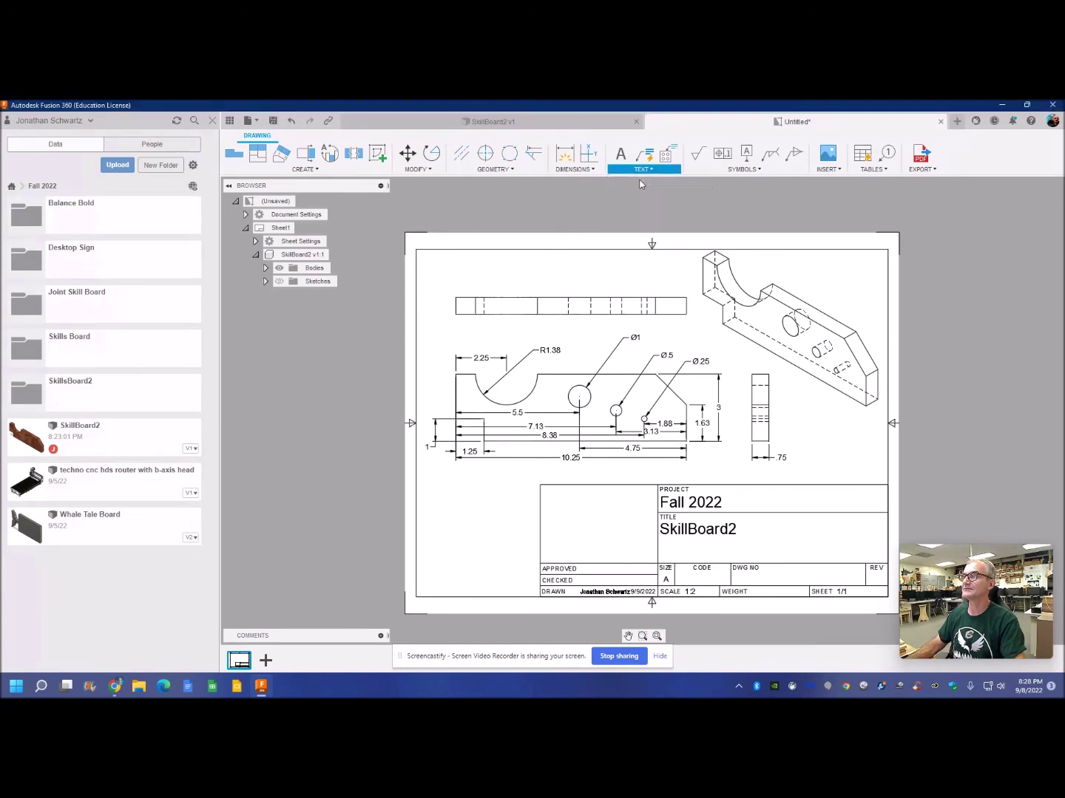
{"action": "left_click", "coordinate": [796, 406]}
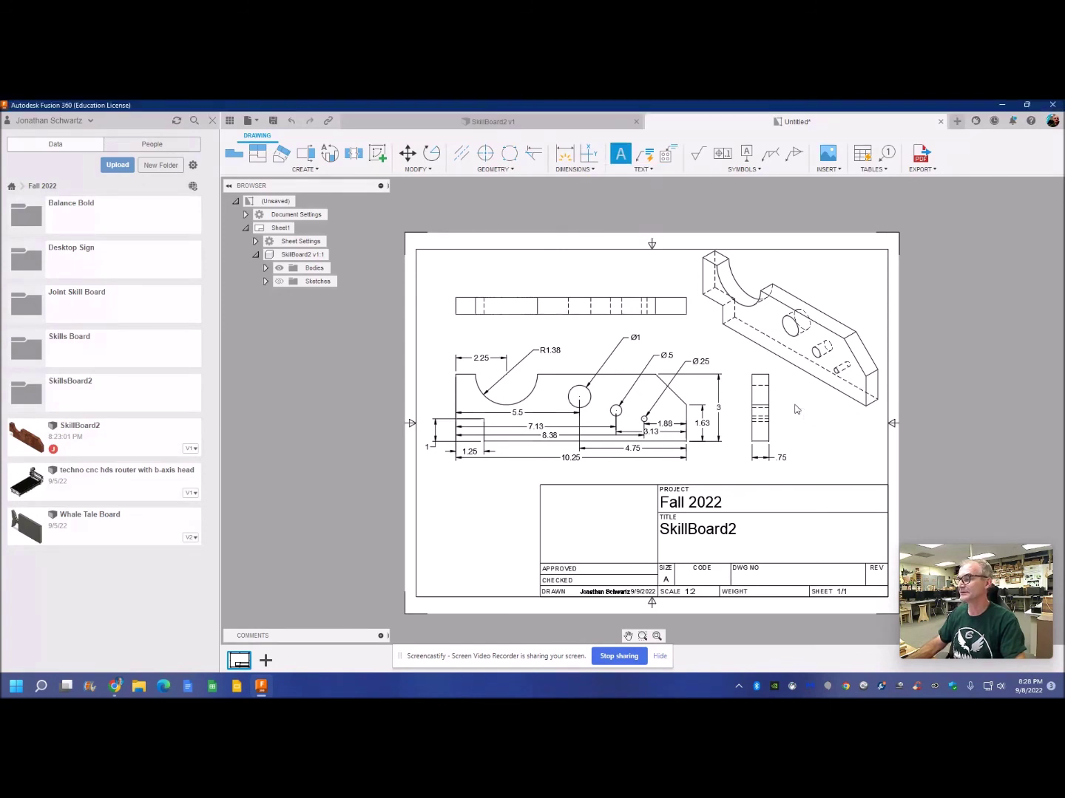
{"action": "left_click", "coordinate": [831, 422]}
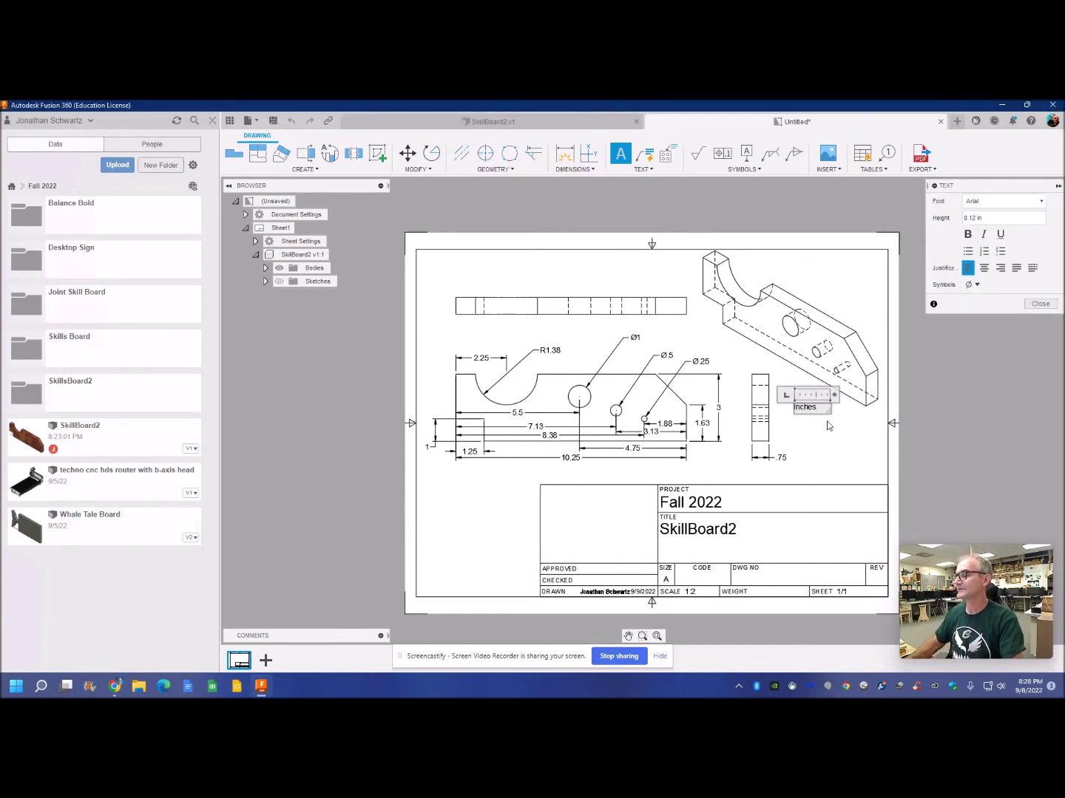
{"action": "right_click", "coordinate": [812, 446]}
{"action": "left_click", "coordinate": [852, 446]}
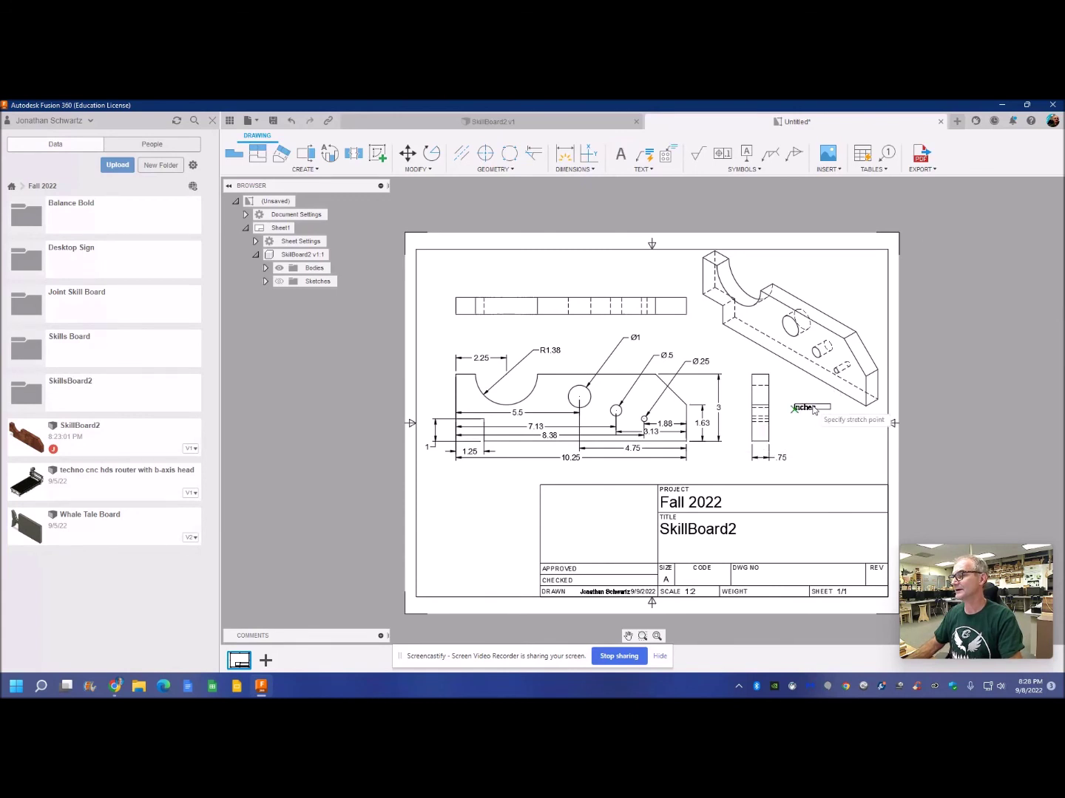
{"action": "left_click_drag", "start_coordinate": [813, 409], "coordinate": [707, 576]}
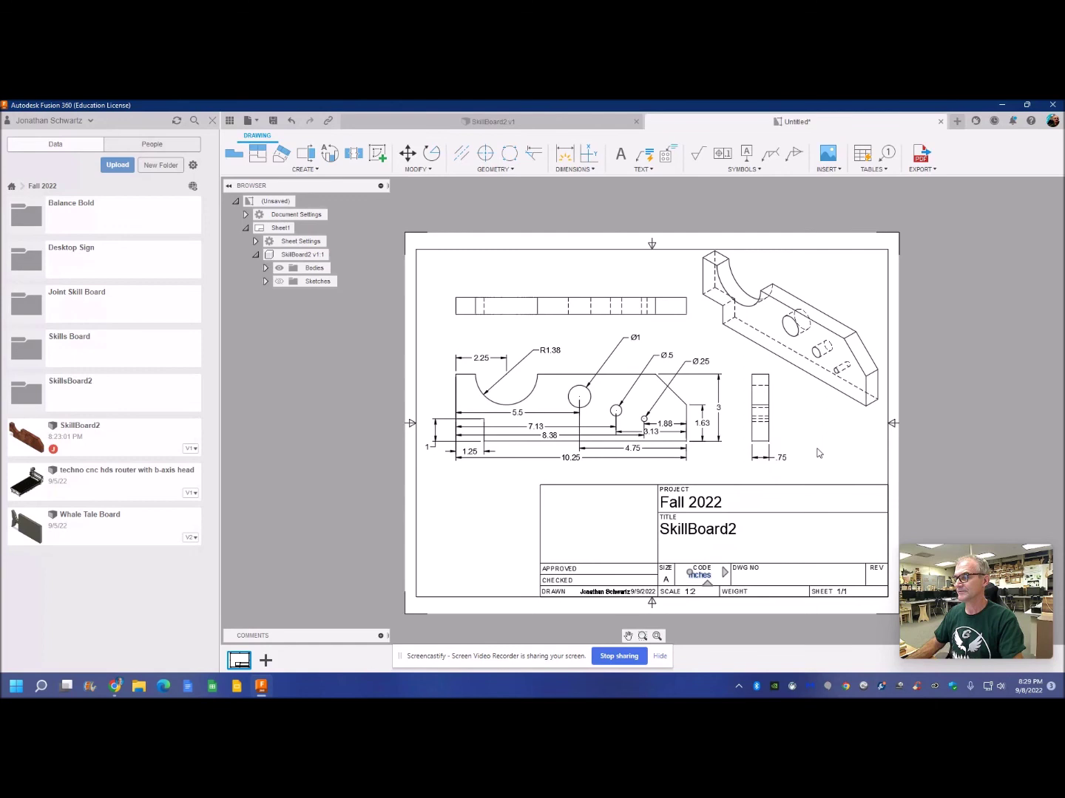